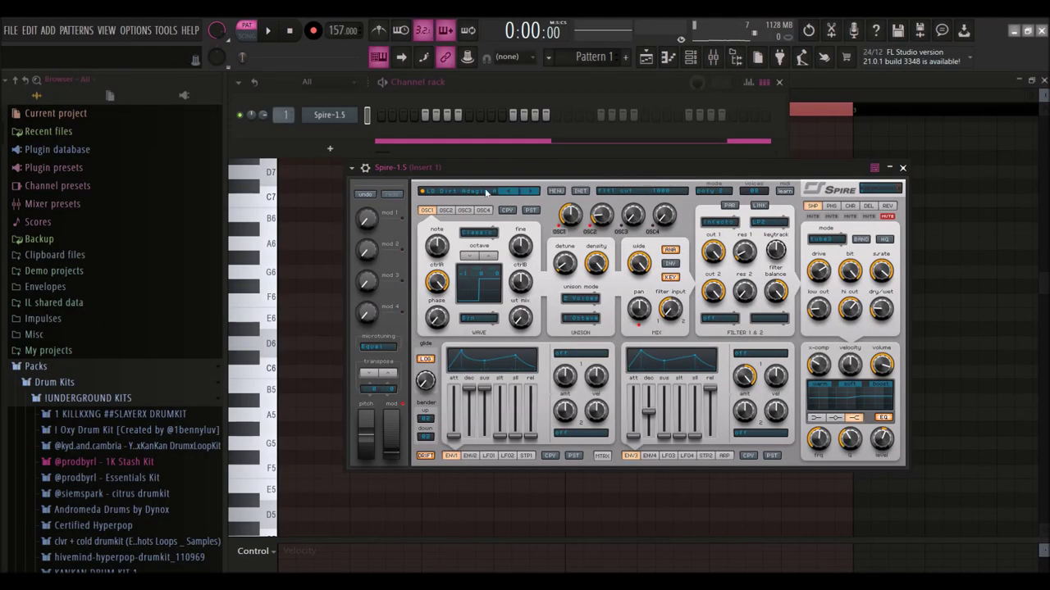
Step: Draw the opening phrase in bar 1 of the piano roll with successive notes C5, D5, D#5 and A#5
scroll(320, 361, down, 3)
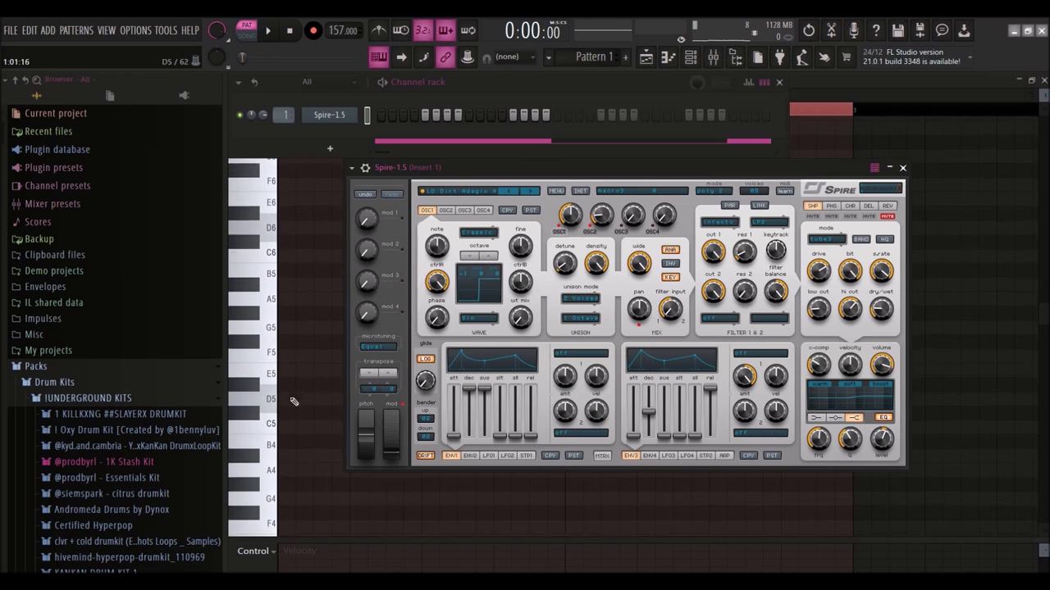
click(293, 431)
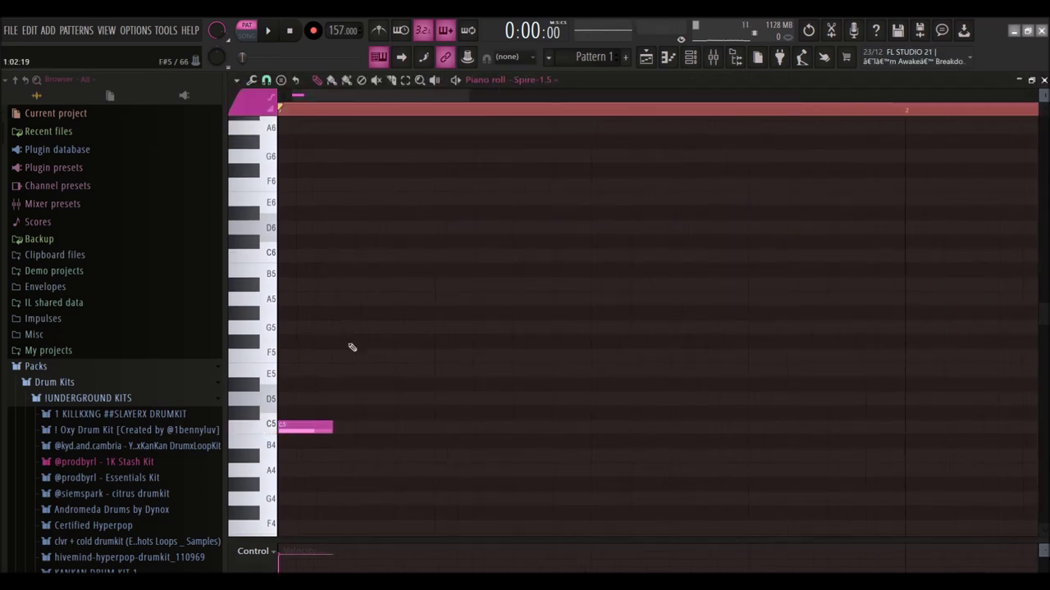
click(363, 400)
drag(414, 386, 460, 386)
click(523, 286)
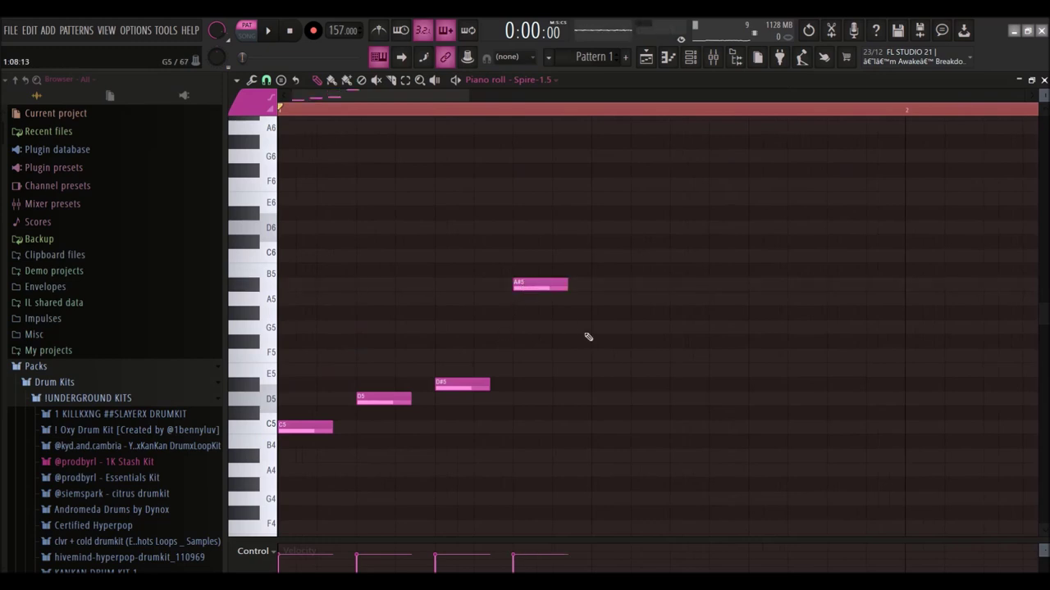
Step: Add a second phrase of D5, D#5 and A#5 to the end of bar 1 and extend the notes with quick legato
click(674, 399)
click(754, 385)
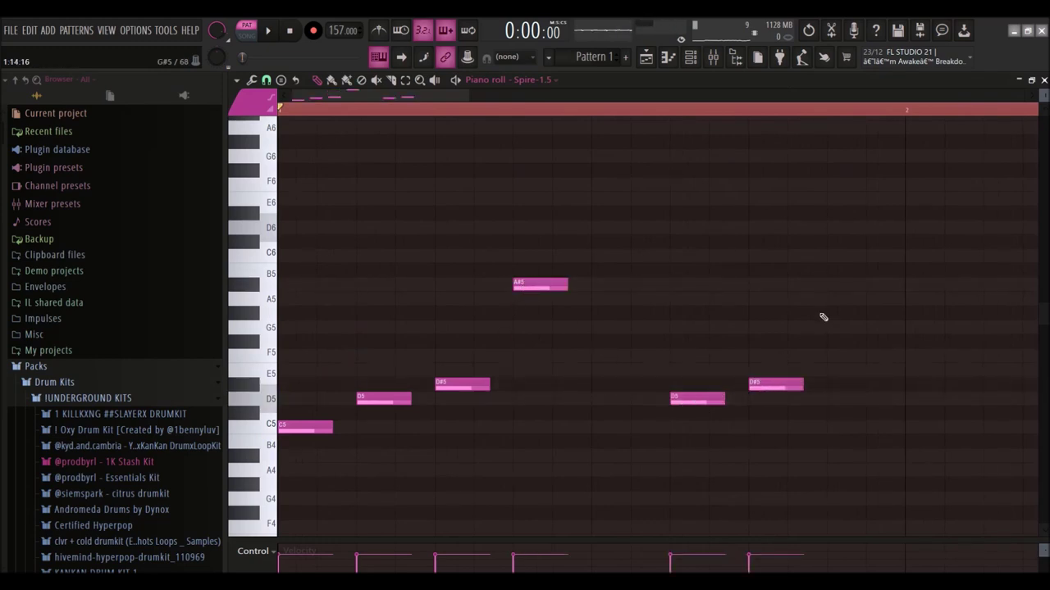
click(870, 287)
key(ctrl+l)
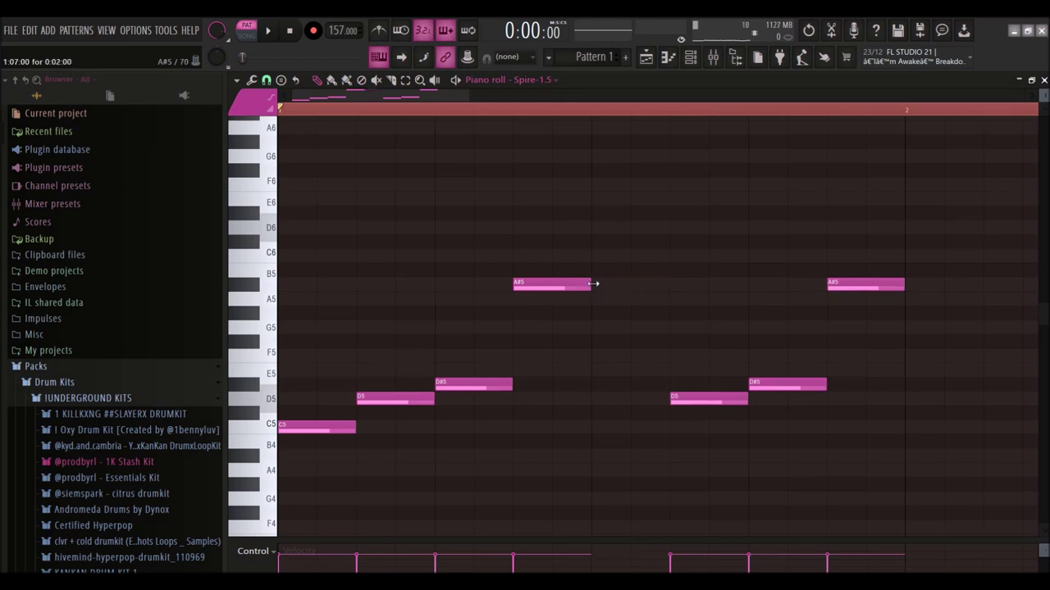
Step: Transpose the whole melody up one octave and play it back
scroll(592, 284, down, 3)
key(ctrl+Up)
key(space)
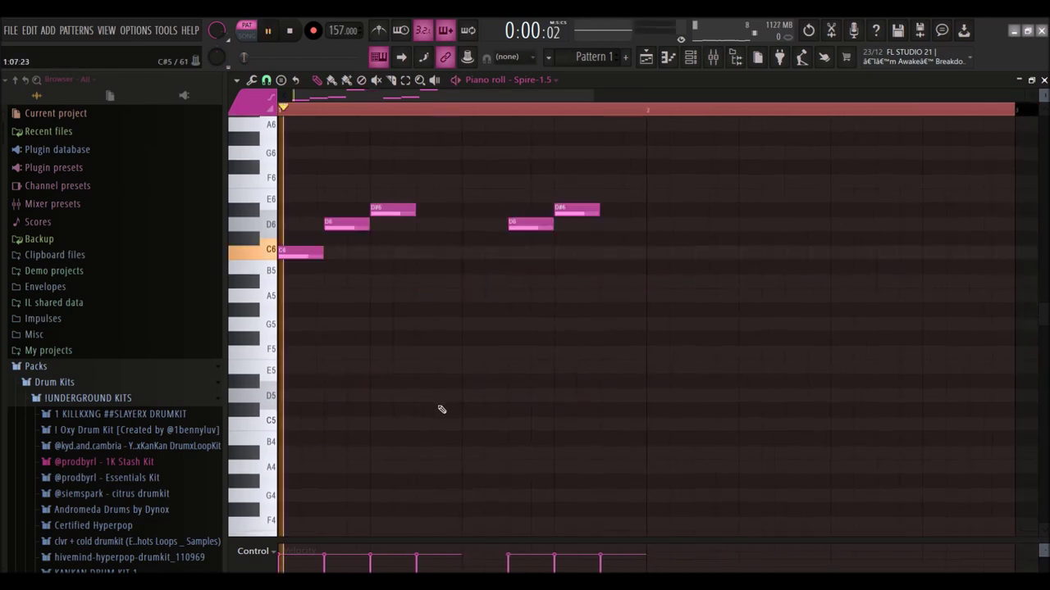
scroll(440, 410, up, 4)
key(space)
Step: Move the opening note down an octave to C5 and play the melody
click(308, 379)
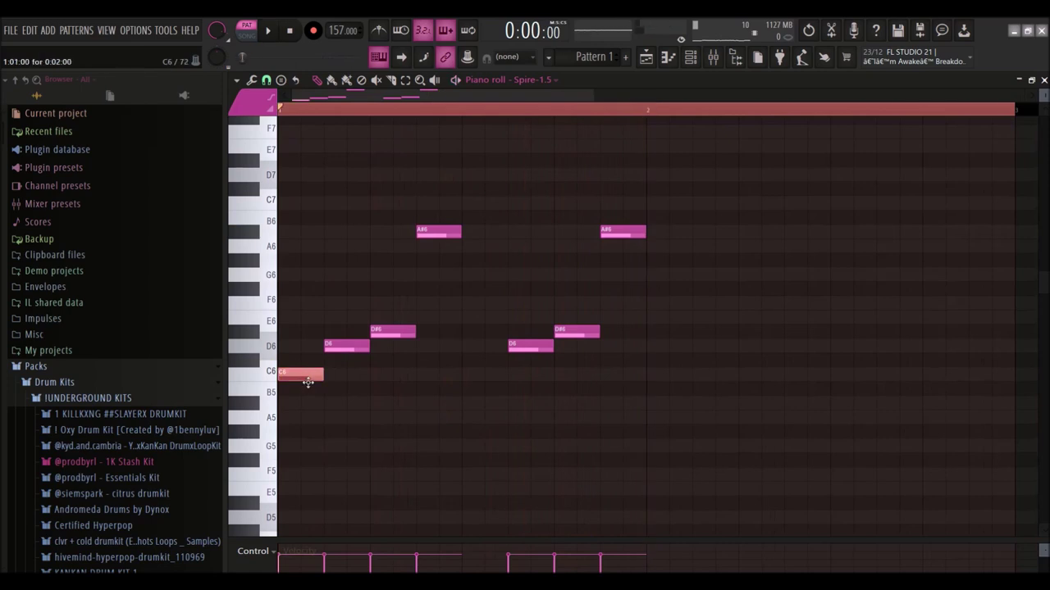
right_click(308, 382)
key(space)
key(space)
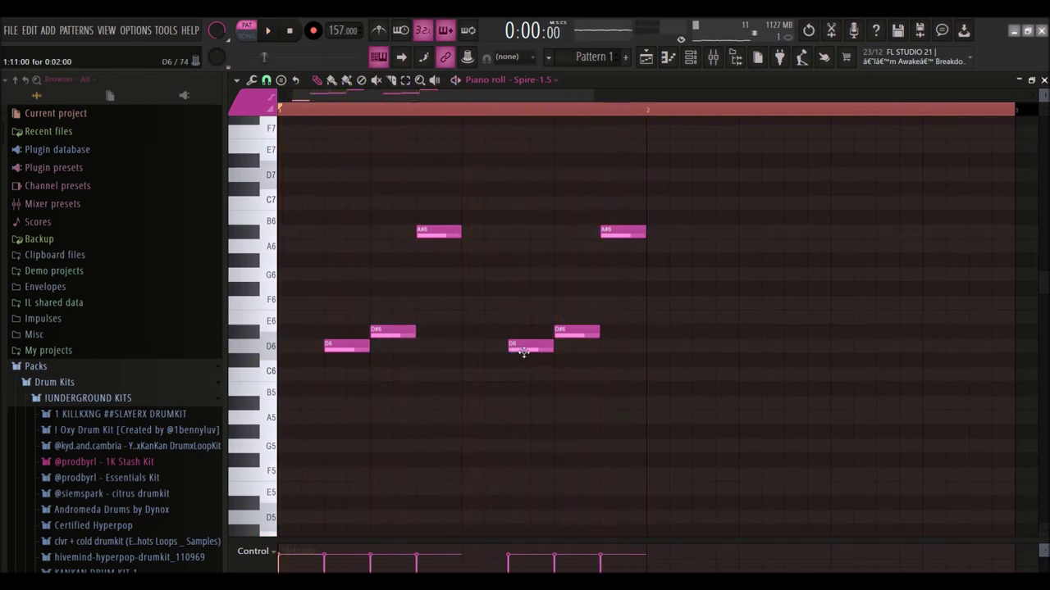
Step: Try replacing the second phrase's D6 with a D#5 and play the result
scroll(460, 459, down, 2)
click(527, 453)
key(space)
right_click(523, 290)
key(space)
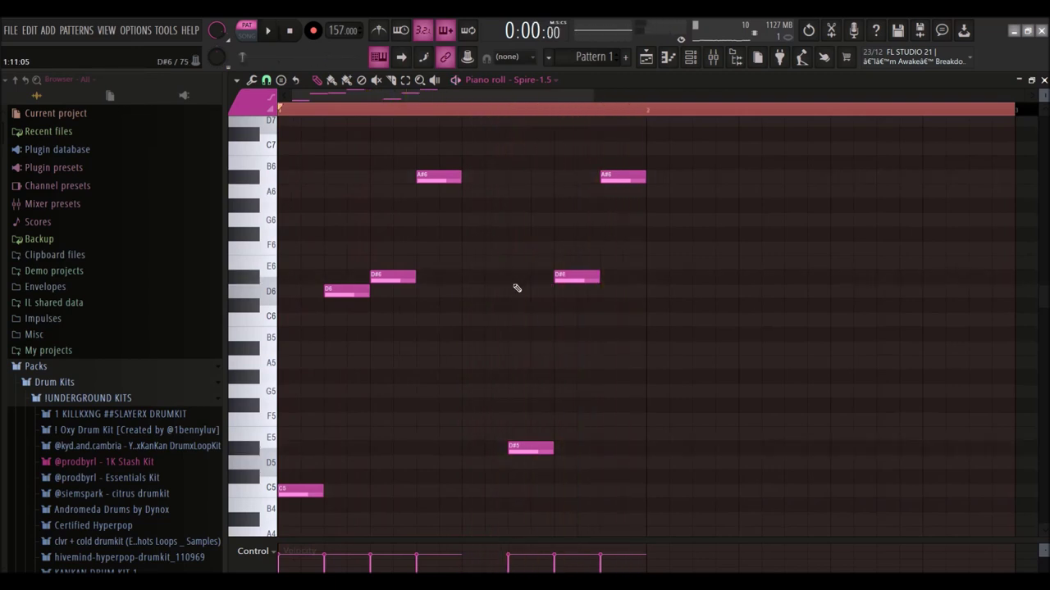
Step: Try two consecutive D6 notes in the second phrase, play it back, and delete the D#5 below them
click(517, 289)
click(582, 290)
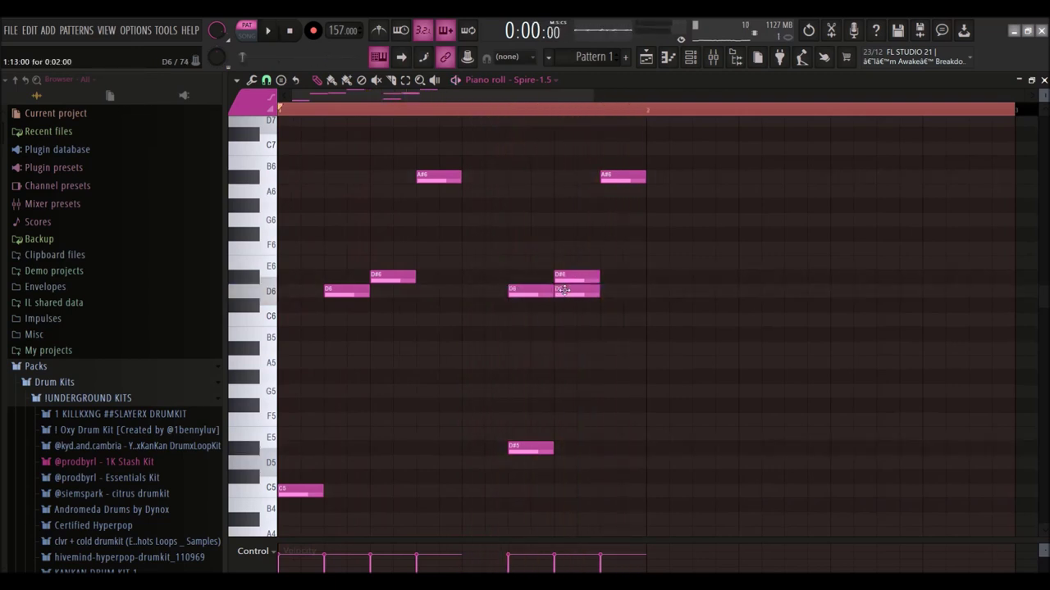
key(space)
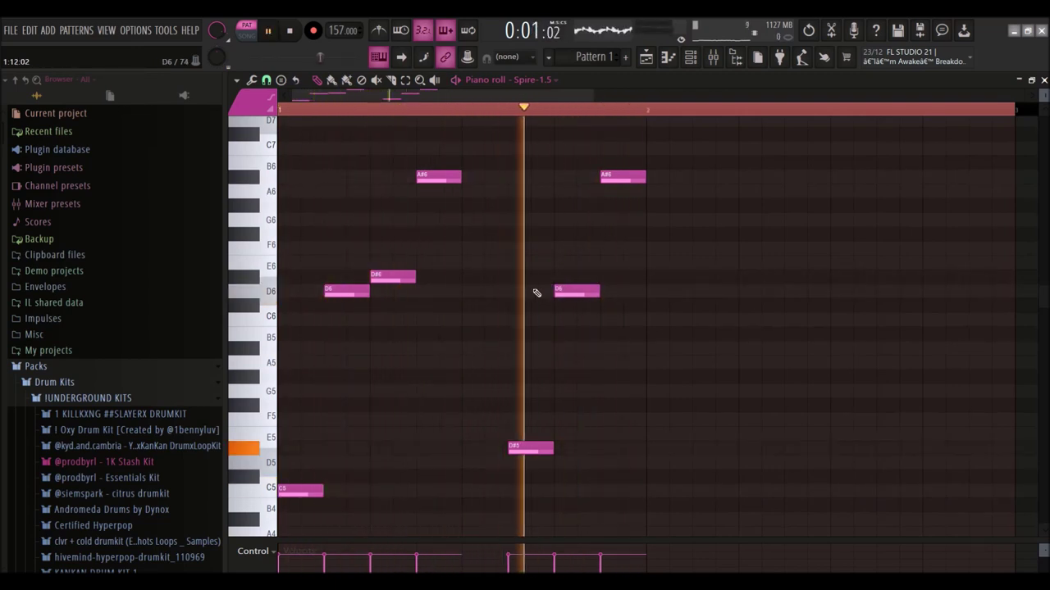
key(space)
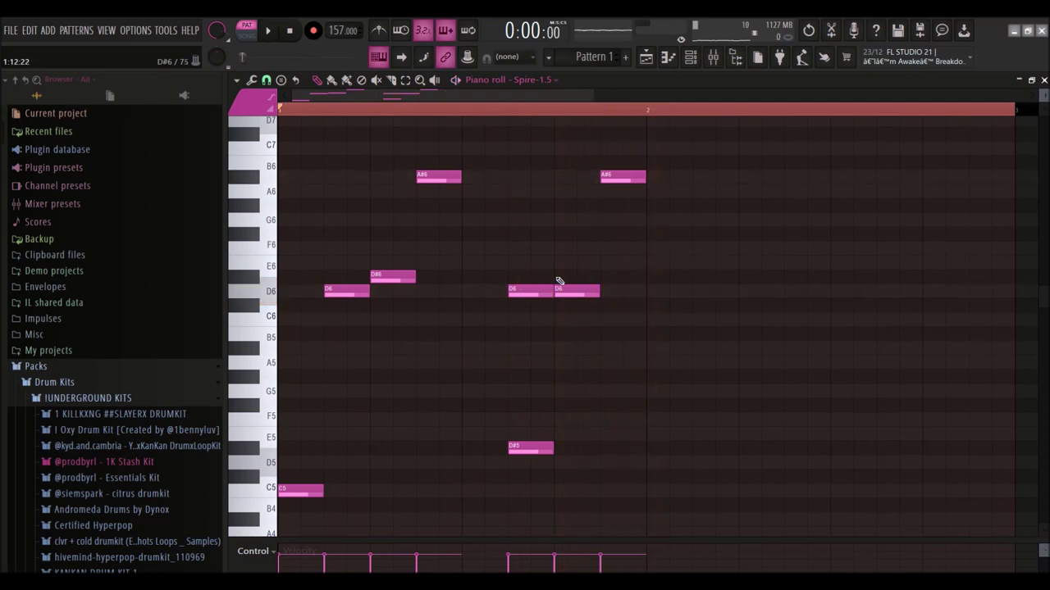
right_click(511, 448)
Step: Add a very short C6 grace note before the first phrase's D6 and trim the D6 to start after it
click(344, 320)
scroll(335, 328, up, 2)
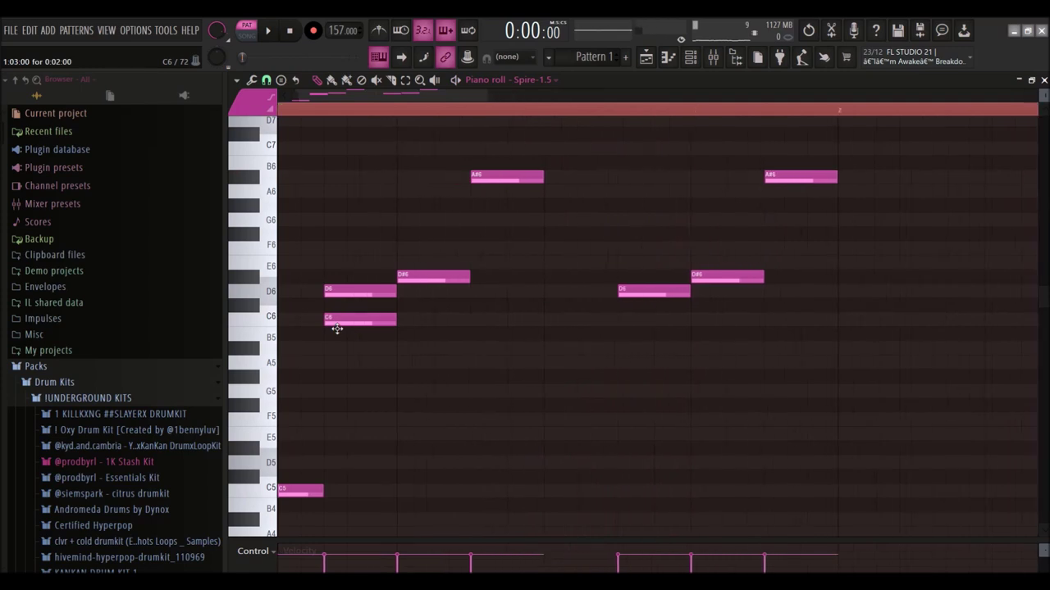
drag(351, 293, 364, 296)
drag(427, 297, 406, 278)
key(ctrl+l)
key(ctrl+l)
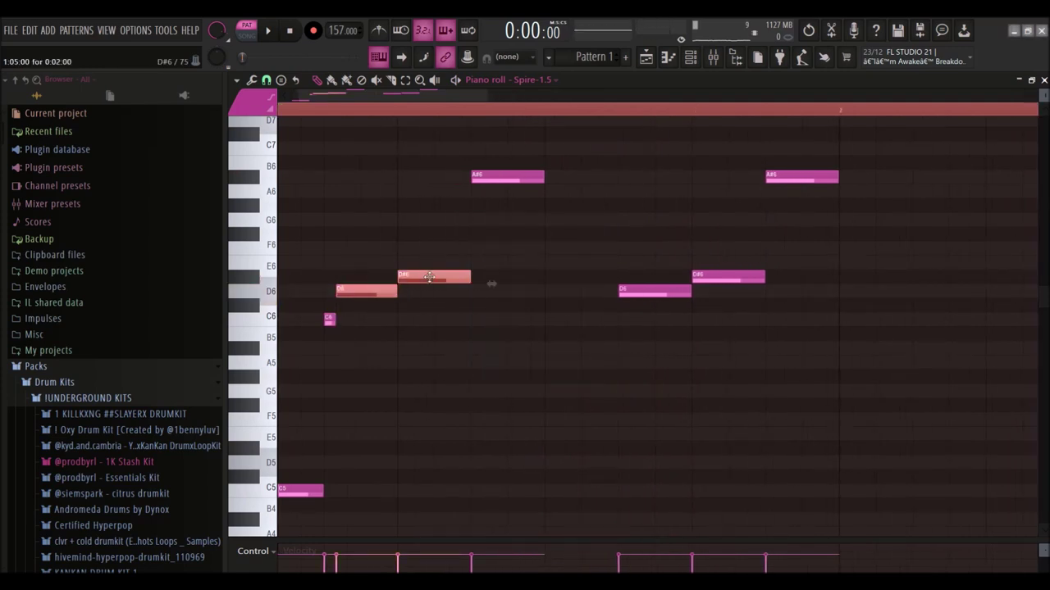
Step: Copy the C6 grace note and its shortened D6 to the start of the second phrase
drag(319, 298, 361, 325)
key(ctrl+b)
drag(402, 296, 651, 300)
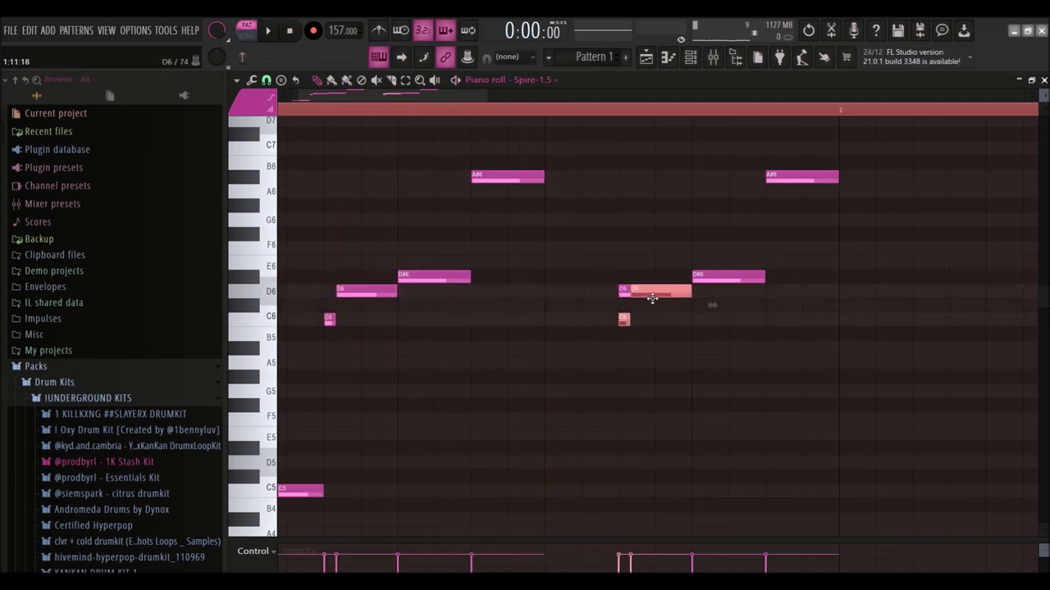
Step: Draw a higher phrase in bar 2 with D#7, D7 and A#6 notes
scroll(627, 295, down, 3)
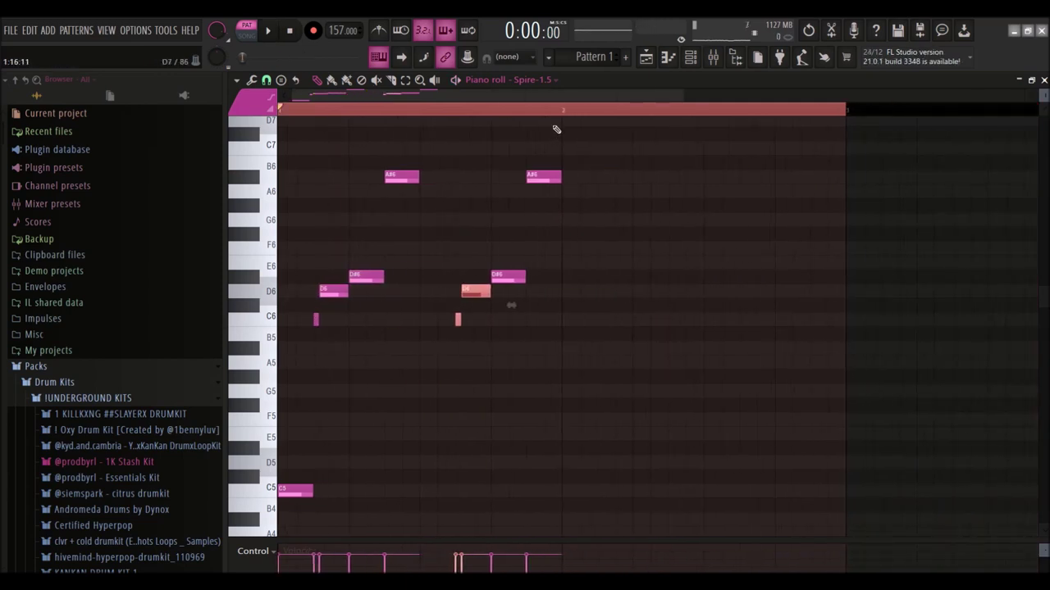
scroll(574, 160, up, 3)
drag(612, 203, 614, 190)
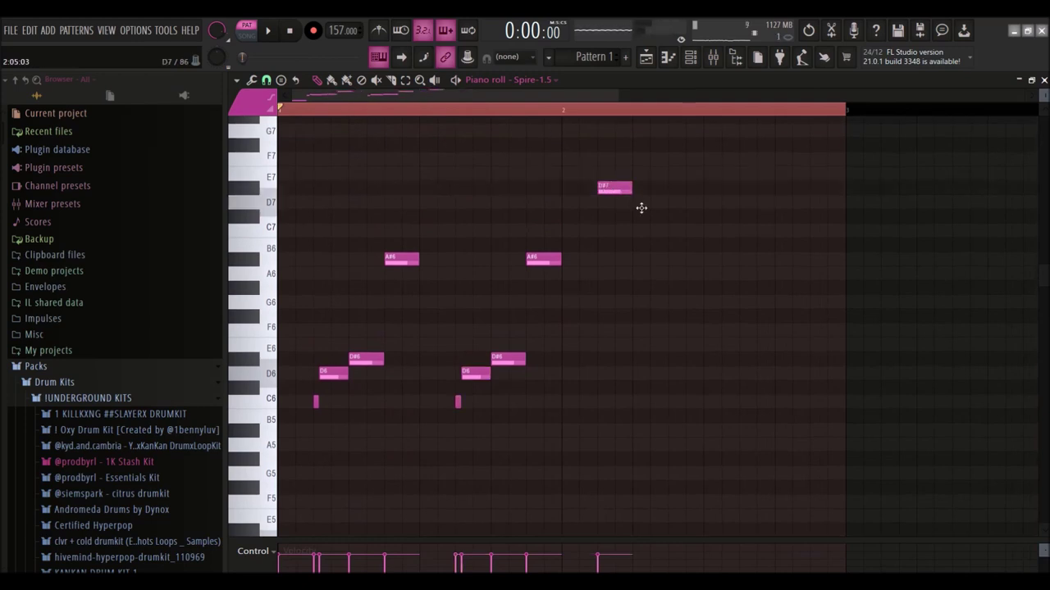
click(641, 205)
scroll(606, 226, up, 2)
click(604, 203)
Step: Copy the grace-note pair to the start of the bar 2 phrase as D7 and D#7, delete the overlapping notes, and play the pattern
click(402, 401)
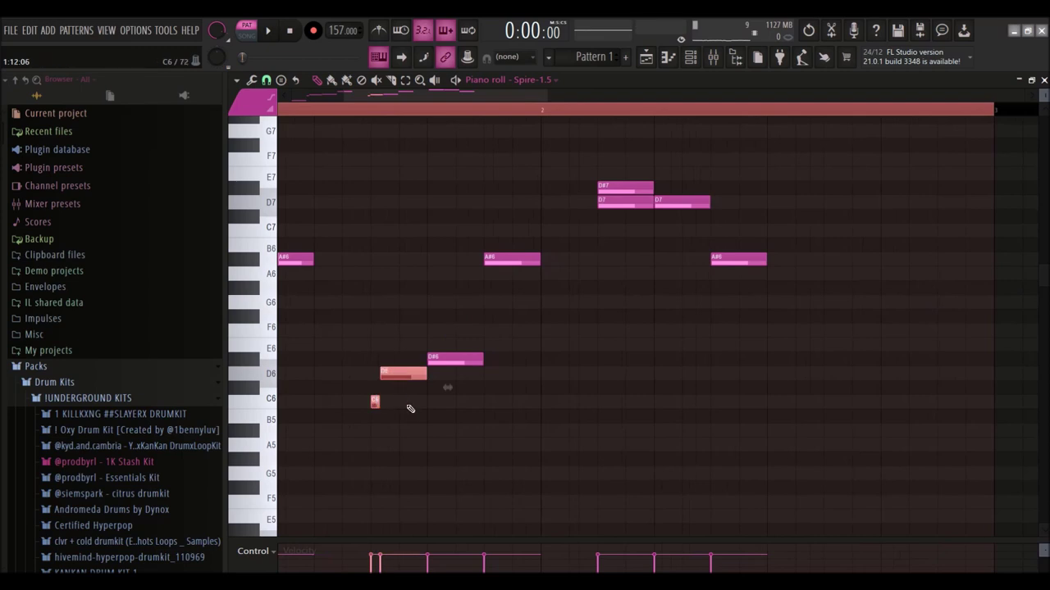
click(412, 374)
drag(439, 383, 634, 193)
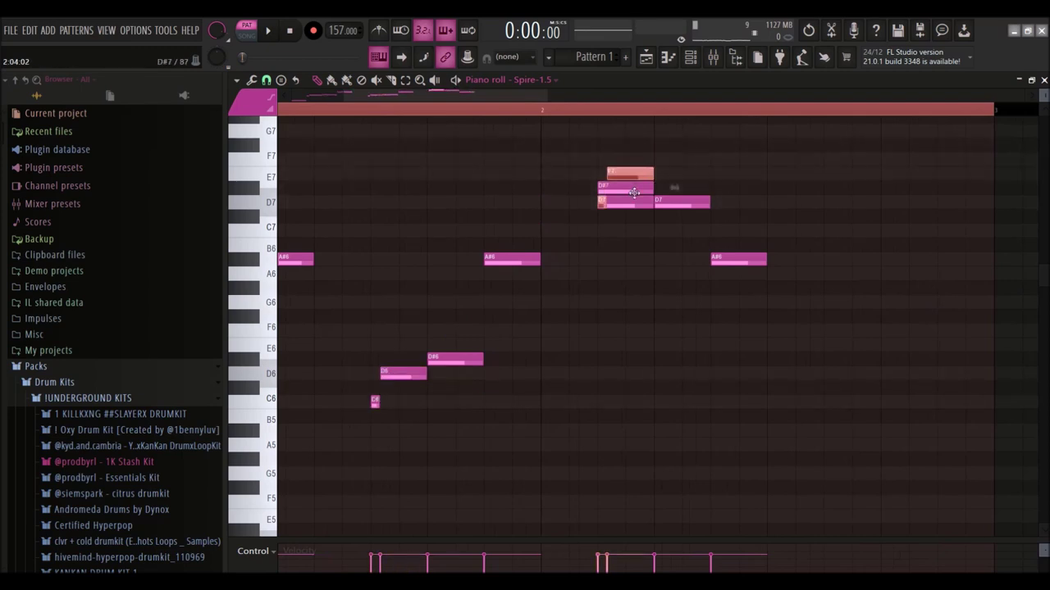
ctrl+right_click(628, 201)
ctrl+right_click(630, 168)
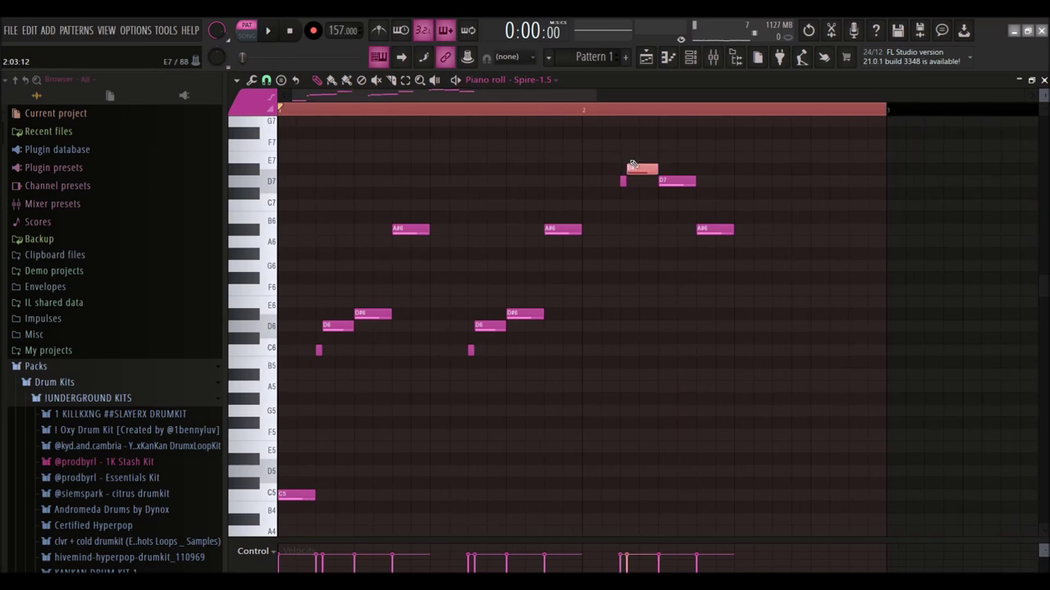
scroll(633, 165, down, 3)
double_click(513, 113)
key(space)
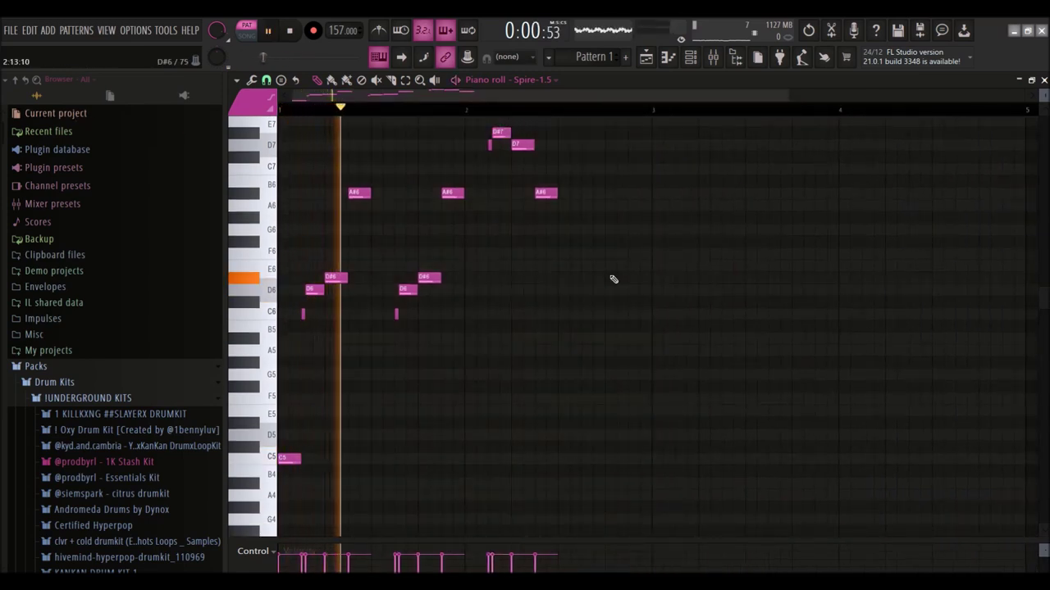
key(space)
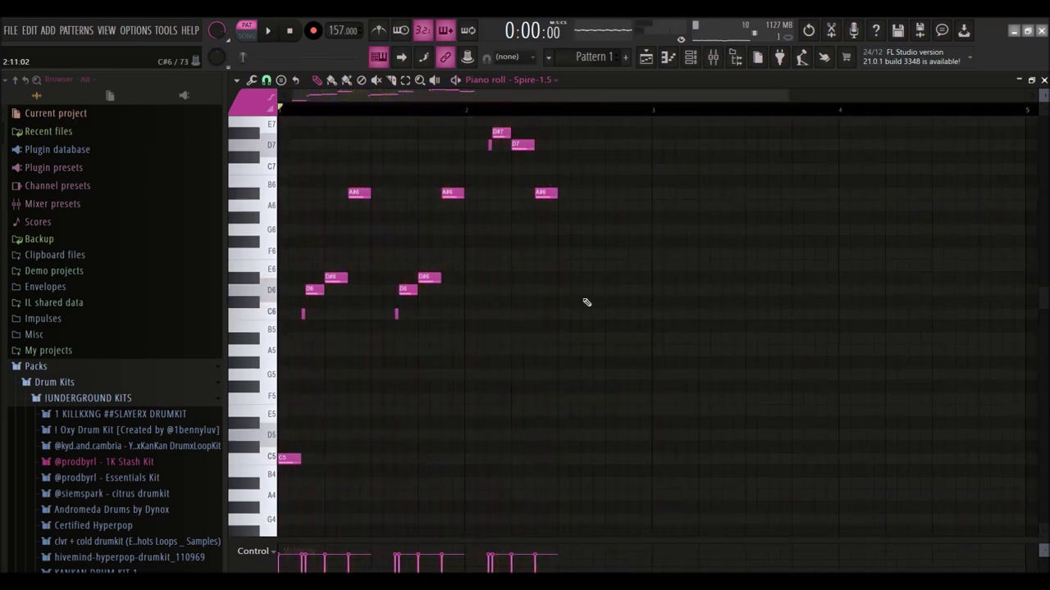
Step: Draw a closing phrase of A#5, D#6 and D6 in the last part of bar 2
click(587, 333)
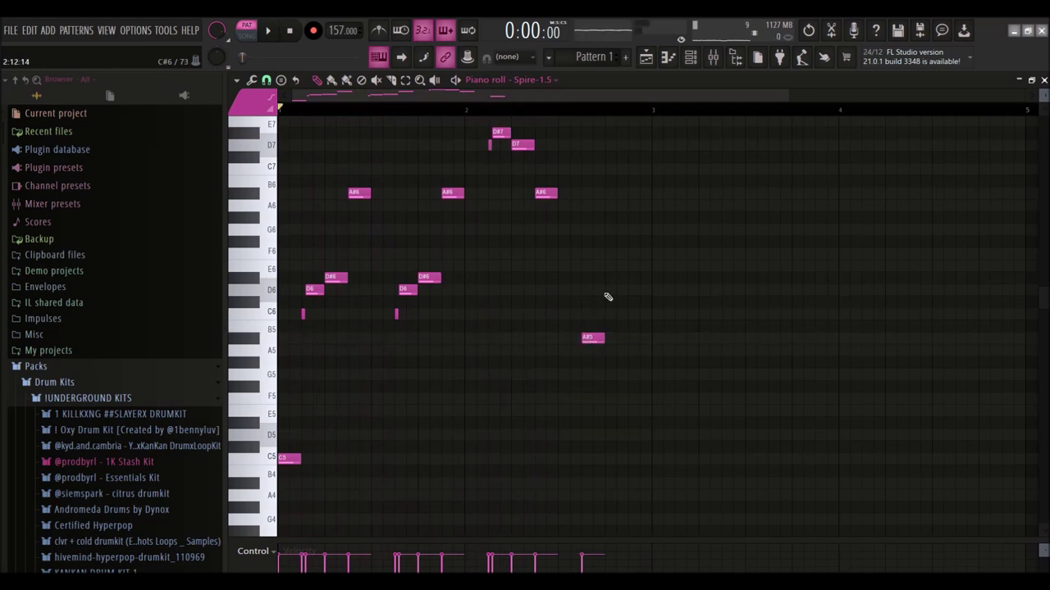
click(613, 278)
click(633, 290)
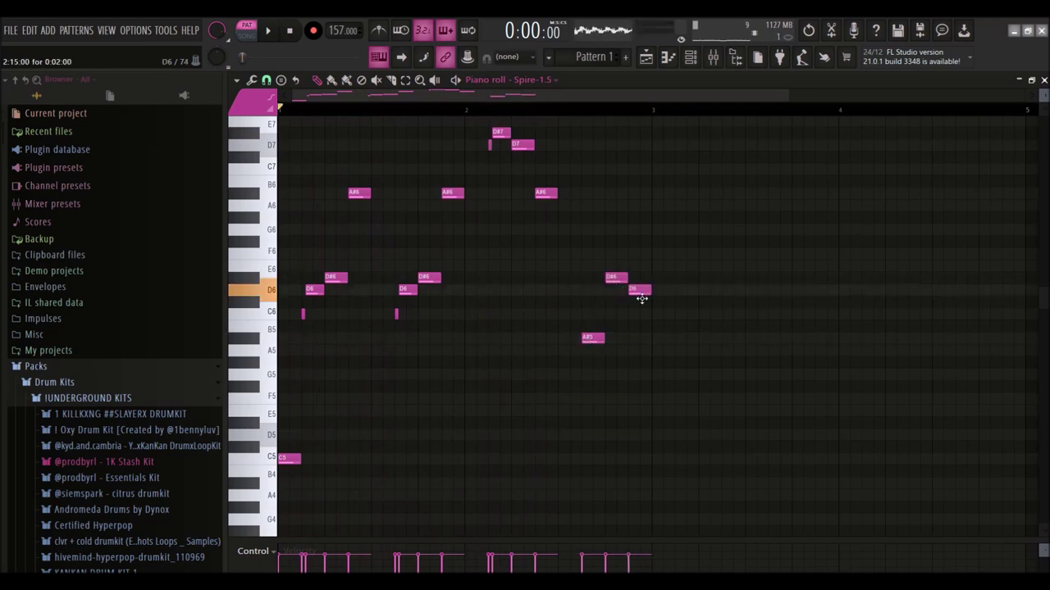
Step: Shift the closing phrase's A#5, D#6 and D6 one note length earlier and add another A#5 at the end of bar 2
drag(595, 344, 556, 348)
click(566, 327)
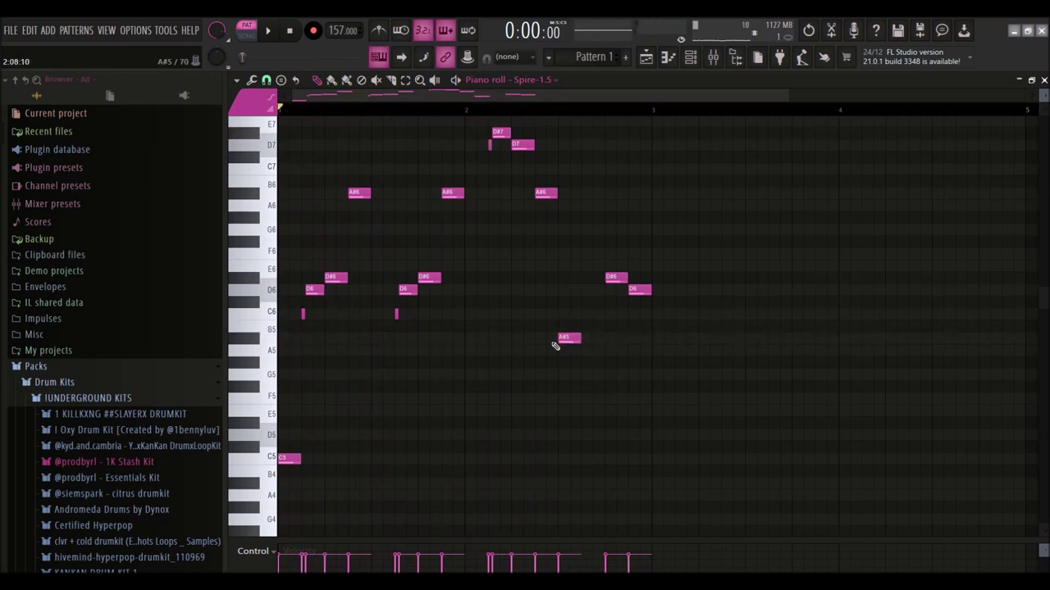
drag(620, 286, 594, 280)
click(617, 291)
click(631, 338)
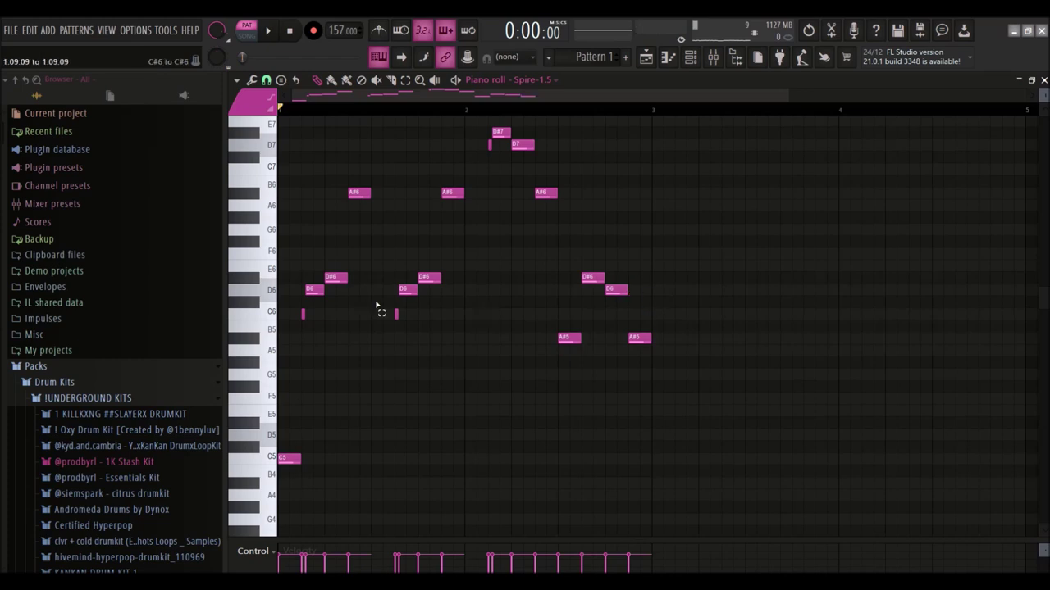
Step: Add a copied D6 grace note before the closing phrase's shortened D#6 and play the two-bar melody
drag(418, 319, 569, 273)
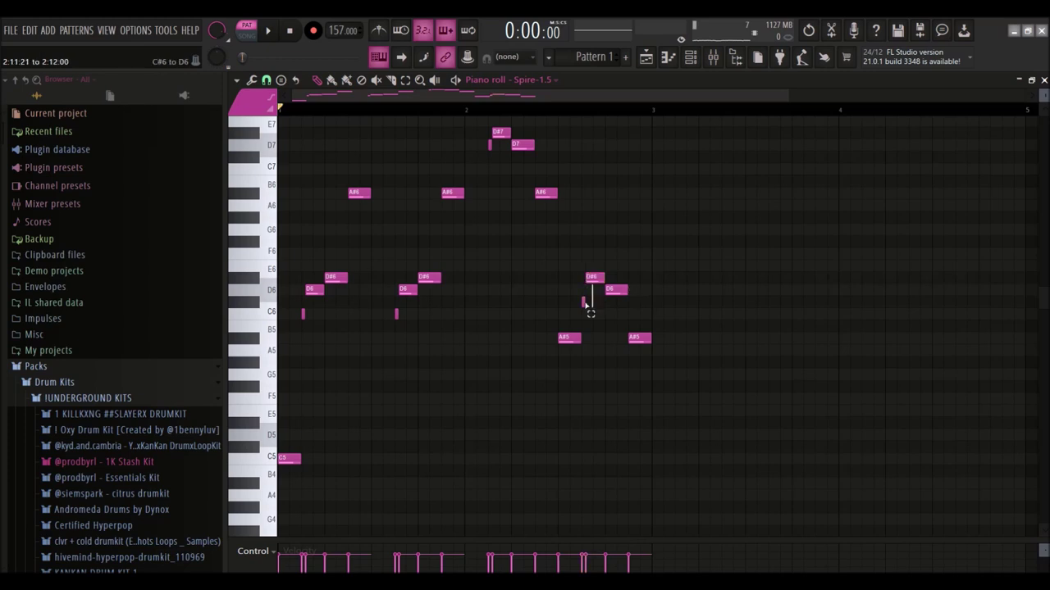
key(space)
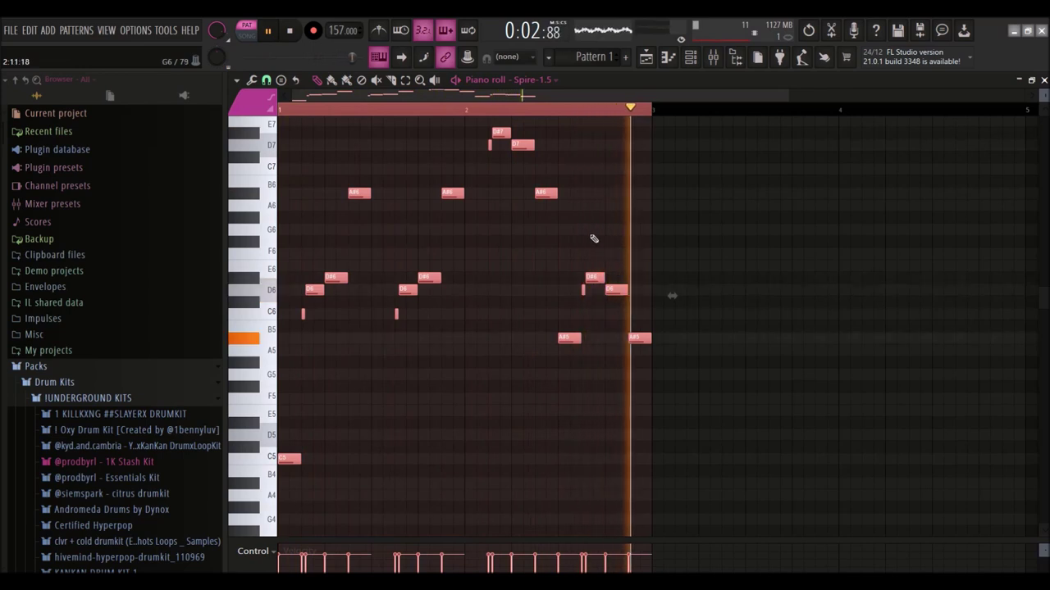
key(space)
click(648, 346)
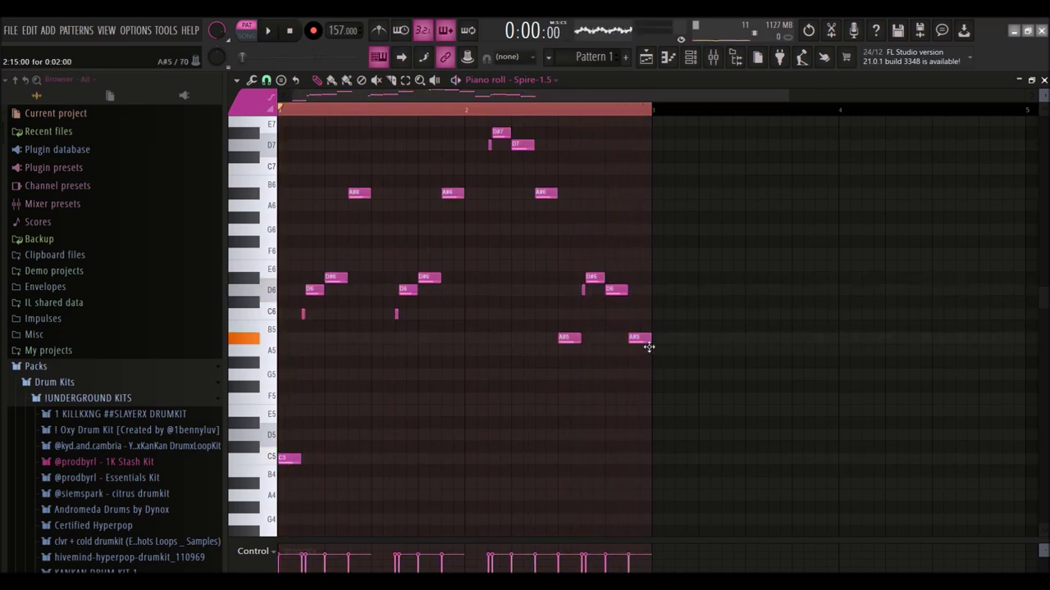
drag(399, 428, 258, 490)
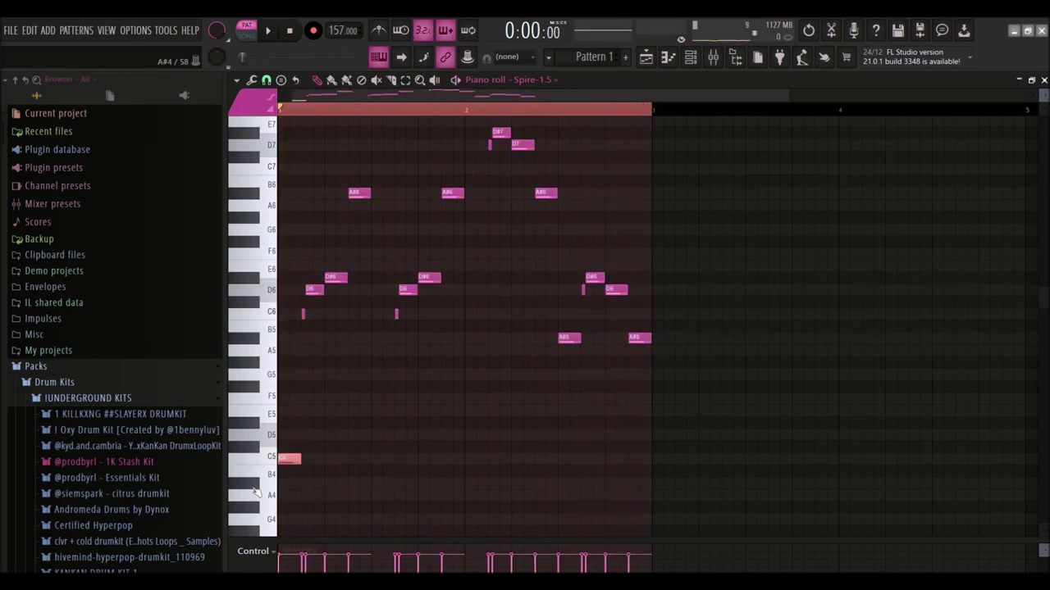
drag(549, 419, 693, 203)
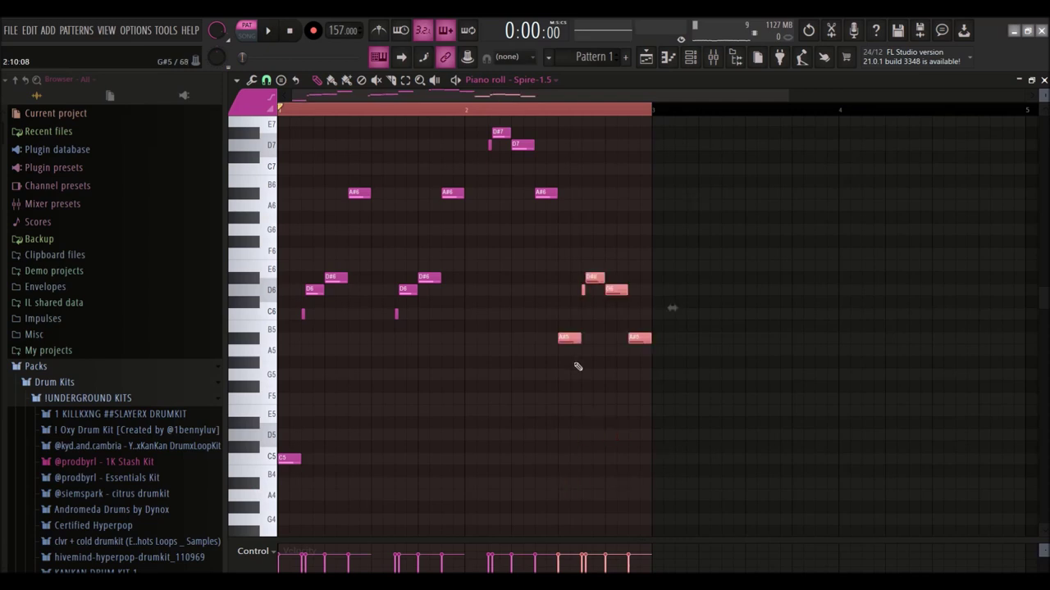
click(628, 374)
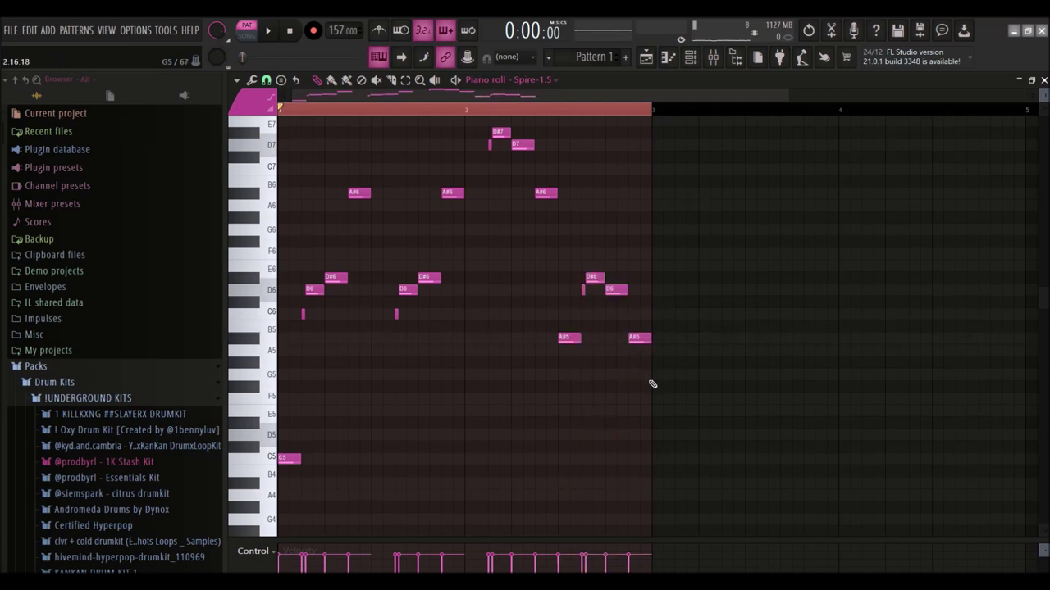
Step: Duplicate the two-bar melody into bars 3 and 4, with a G#4 in place of the opening C5
click(271, 460)
click(257, 514)
click(656, 507)
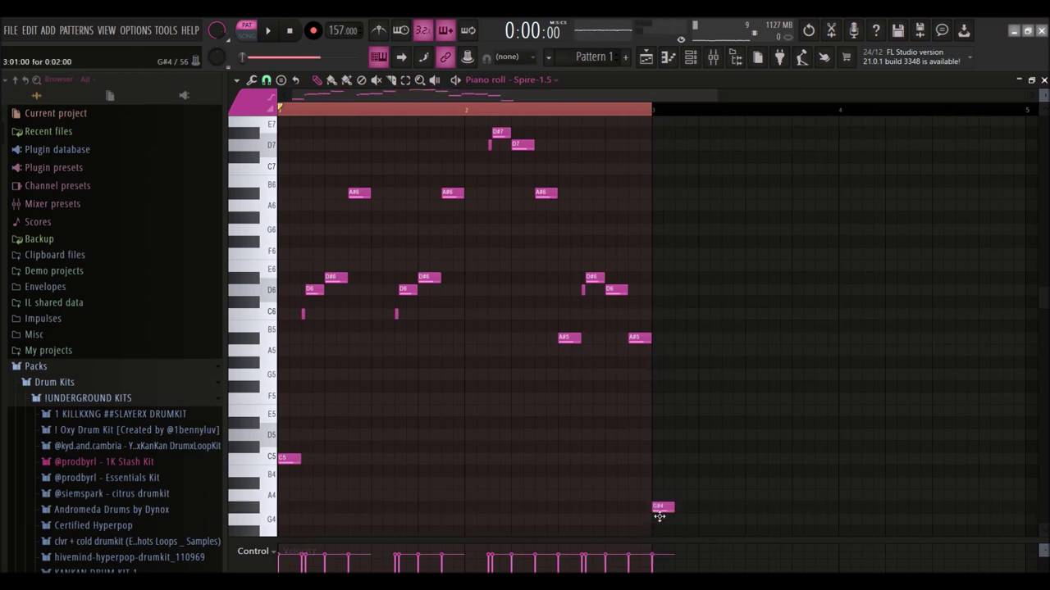
key(ctrl+b)
ctrl+click(656, 461)
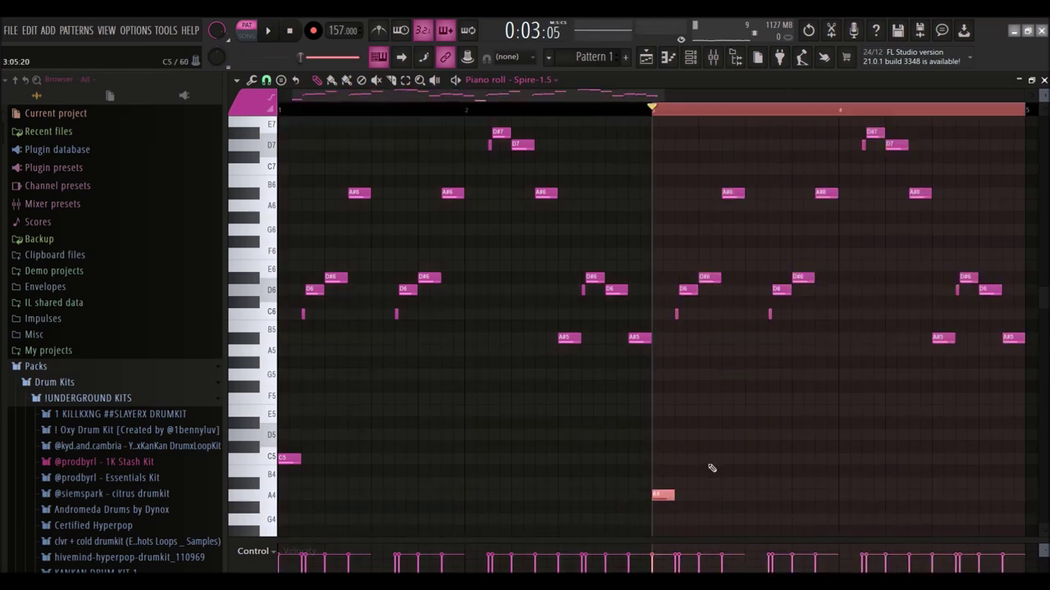
key(space)
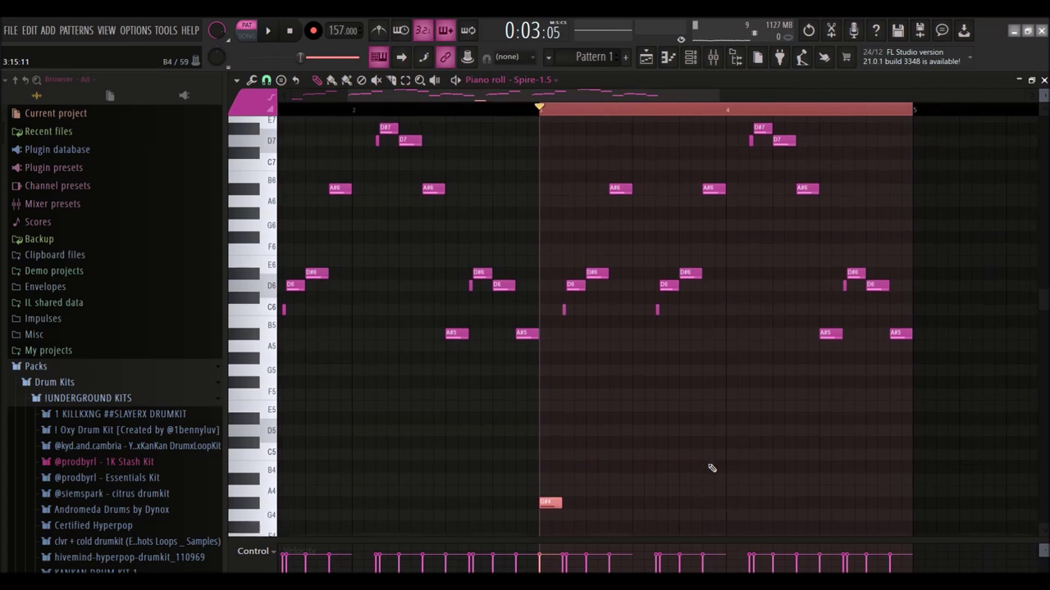
Step: Add an F4 bass note at step 3 of bar 4
key(ctrl+d)
key(space)
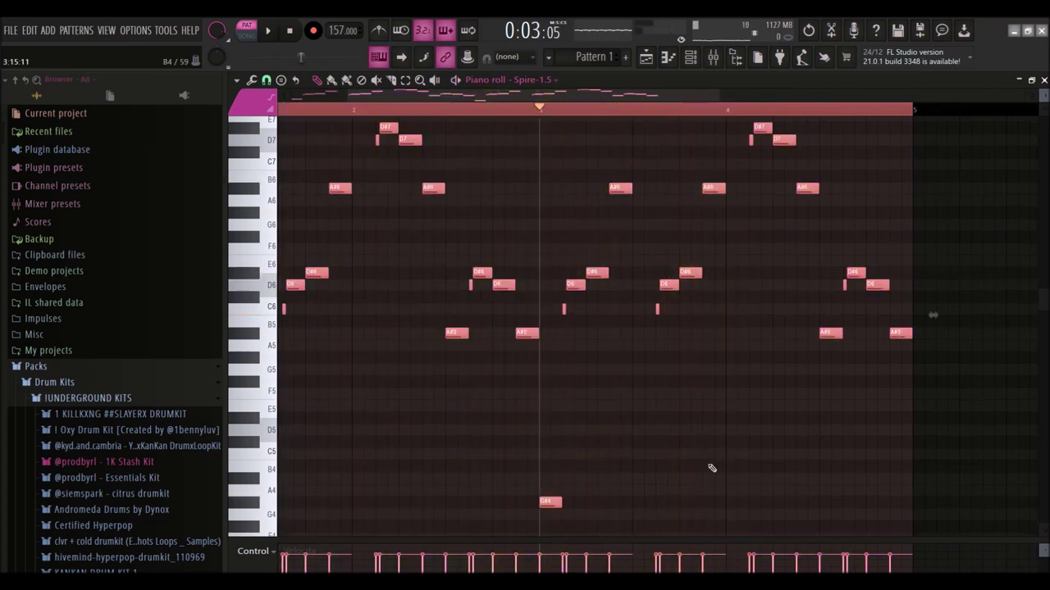
click(768, 527)
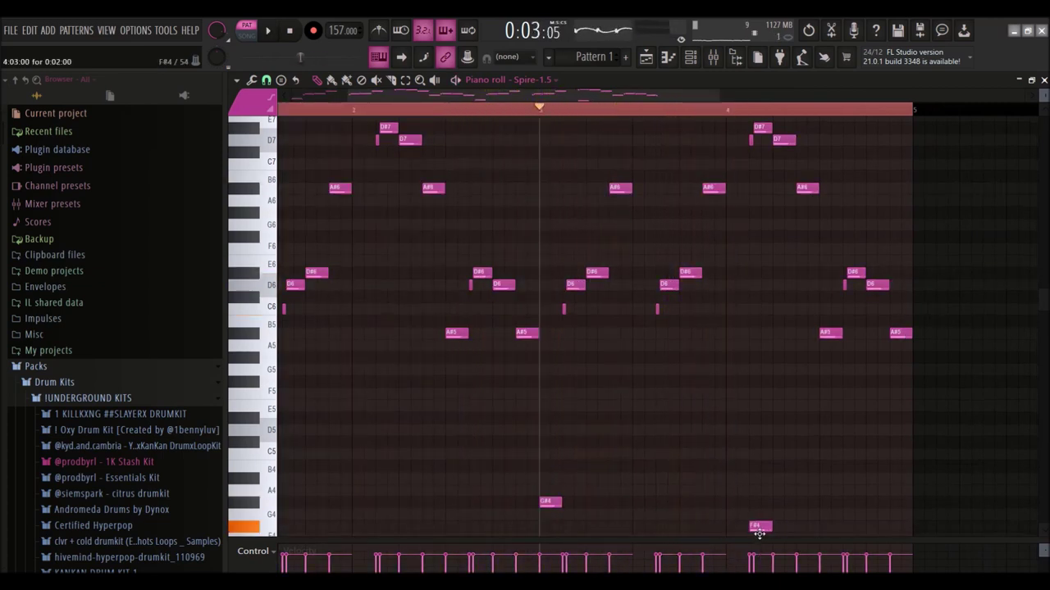
drag(760, 539, 759, 542)
scroll(747, 455, down, 3)
scroll(746, 454, up, 2)
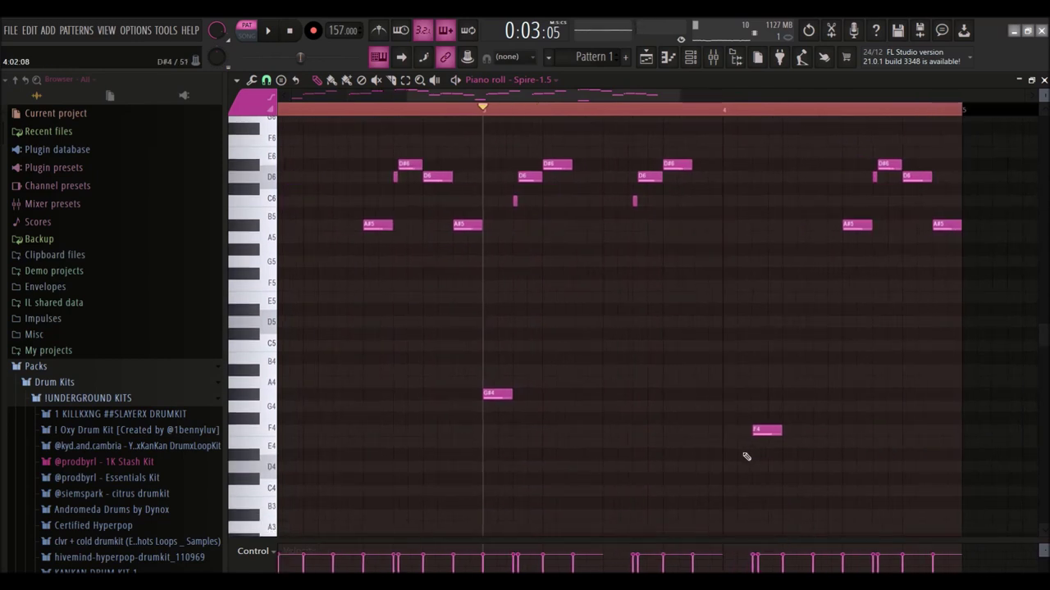
Step: Rearrange the second phrase of bar 3 to D#6 and D6, and add an A#5 at the end of the bar
drag(647, 175, 672, 176)
click(696, 225)
scroll(697, 223, up, 4)
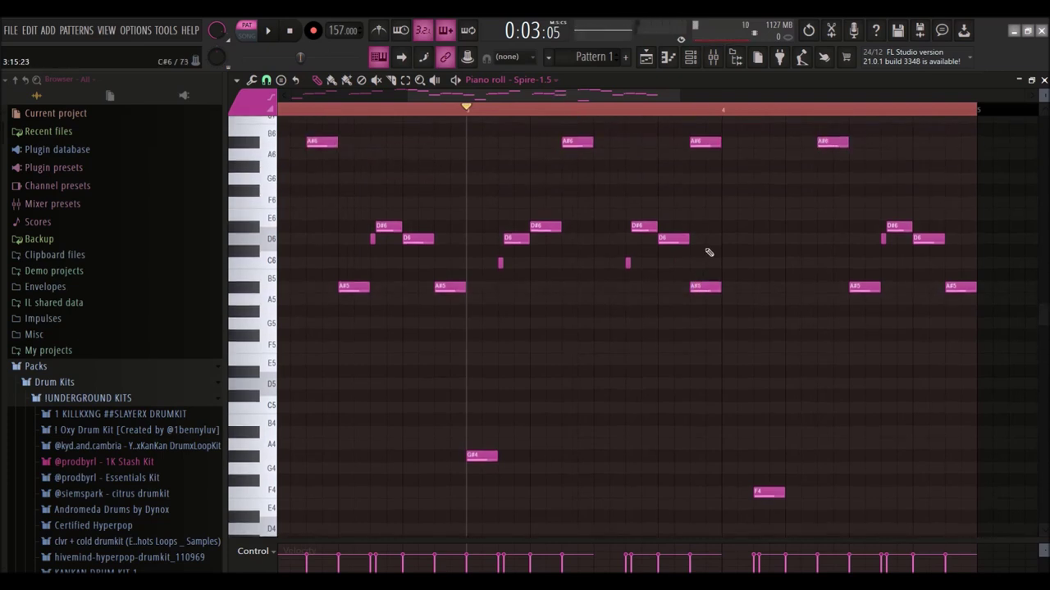
Step: Remove the last A#6 of bar 3 and move bar 4's D7 grace note and D#7 down an octave to the bar's start
mouse_move(737, 202)
mouse_down()
mouse_move(785, 151)
mouse_move(756, 160)
mouse_up()
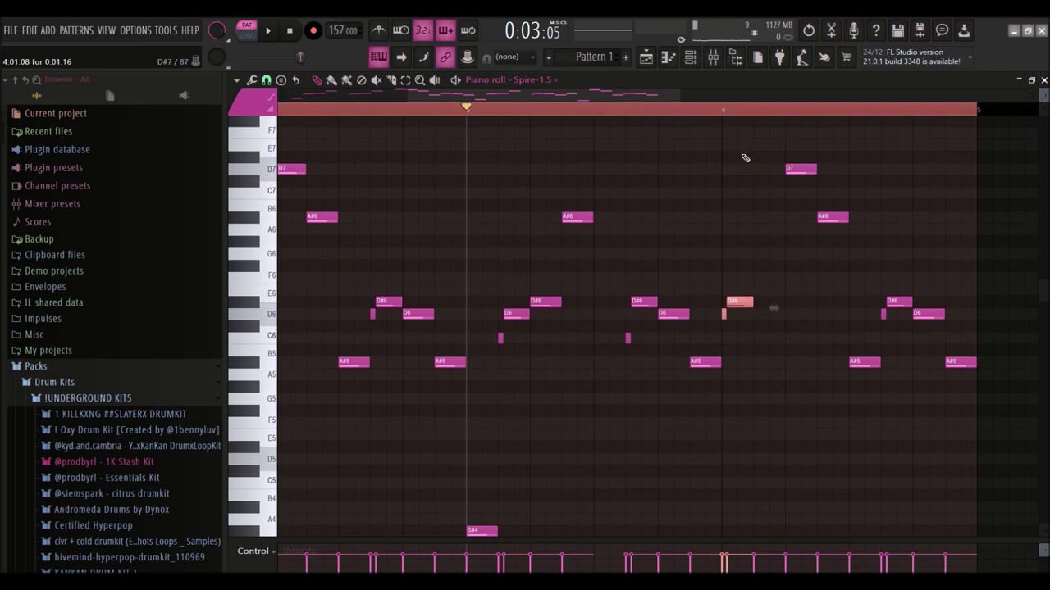
key(space)
scroll(745, 157, down, 1)
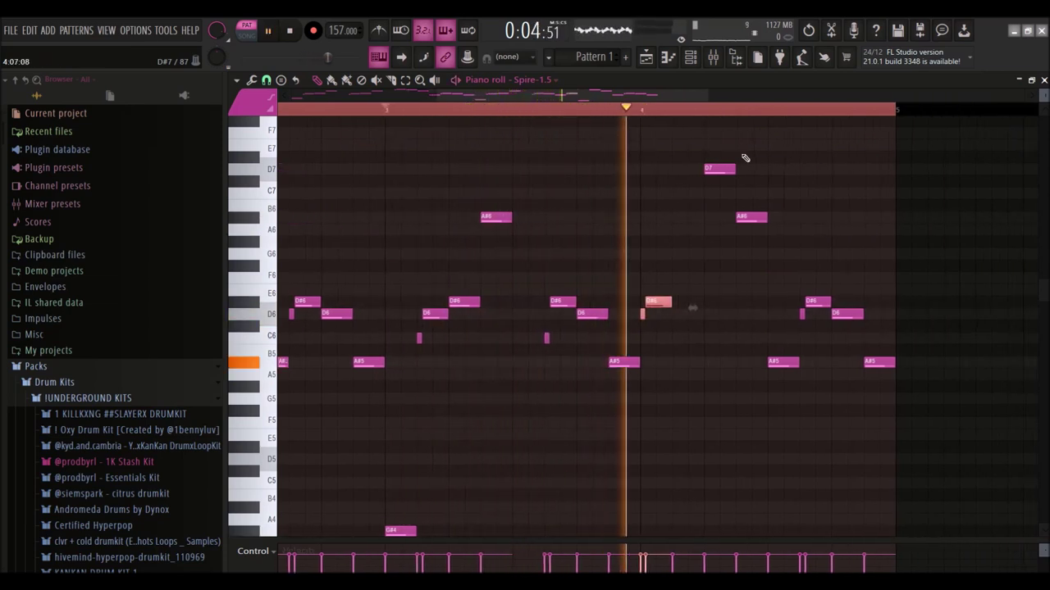
key(space)
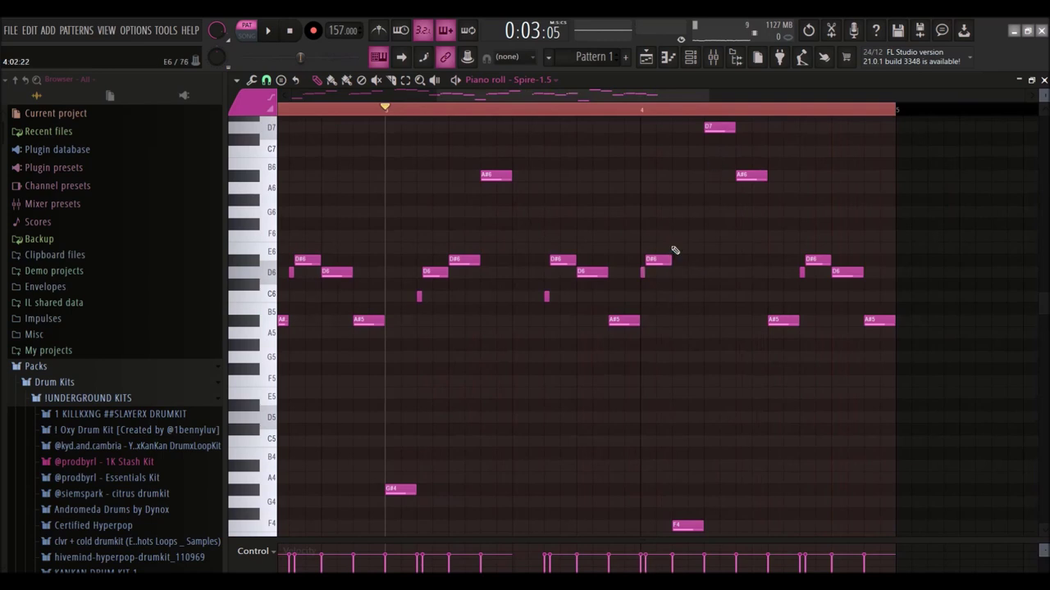
Step: Add a D6 after the opening D#6 of bar 4 and a G6 following it
click(665, 263)
click(680, 272)
click(713, 215)
key(space)
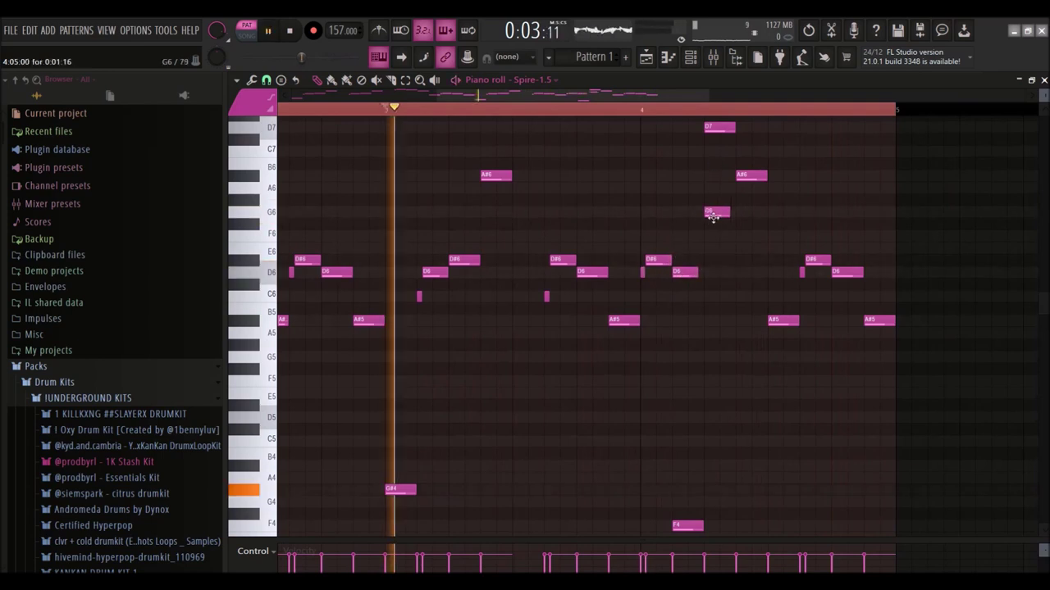
key(space)
Step: Shift bar 4's opening D6 grace note, D#6, D6 and G6 one note length later and delete the D7 and A#6
drag(635, 208, 748, 275)
drag(659, 264, 682, 265)
right_click(742, 175)
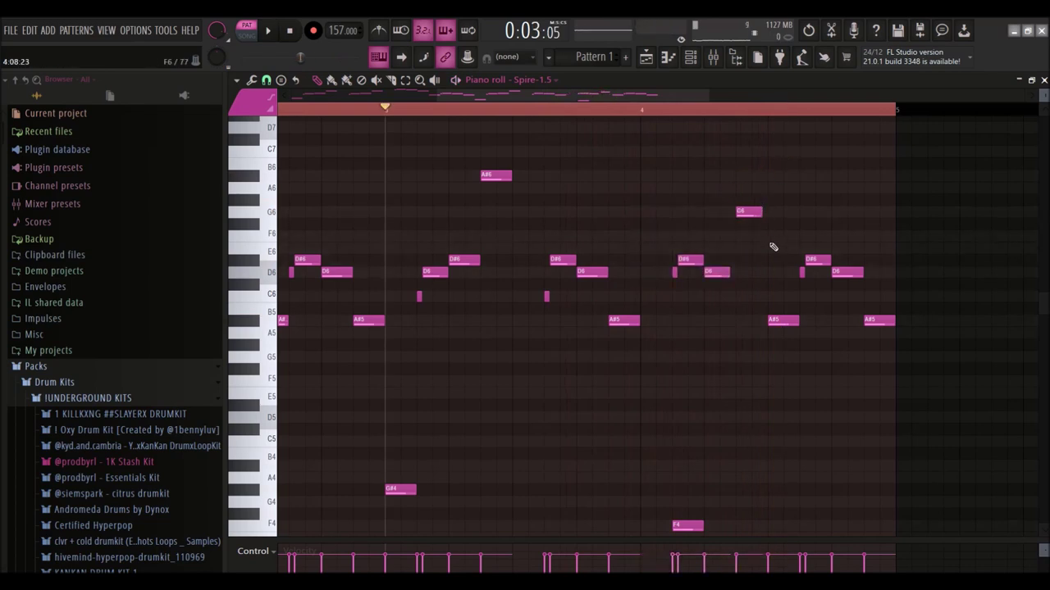
Step: Move bar 4's closing grace note and D#6 to G#6 and A#6 in place of the A#5, and follow them with another A#6
drag(790, 281, 789, 175)
click(811, 216)
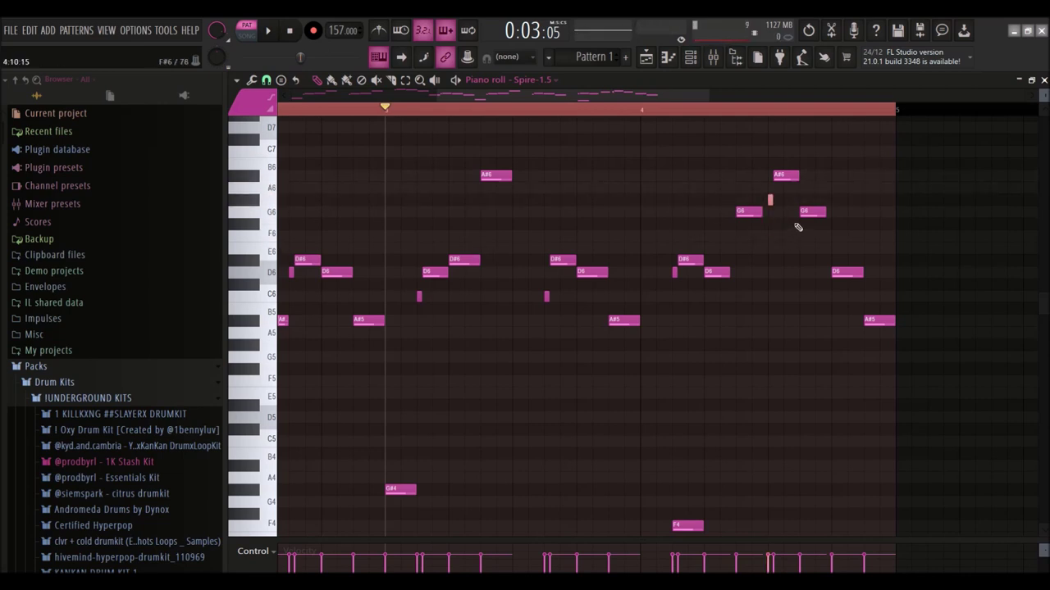
drag(812, 213, 811, 175)
key(space)
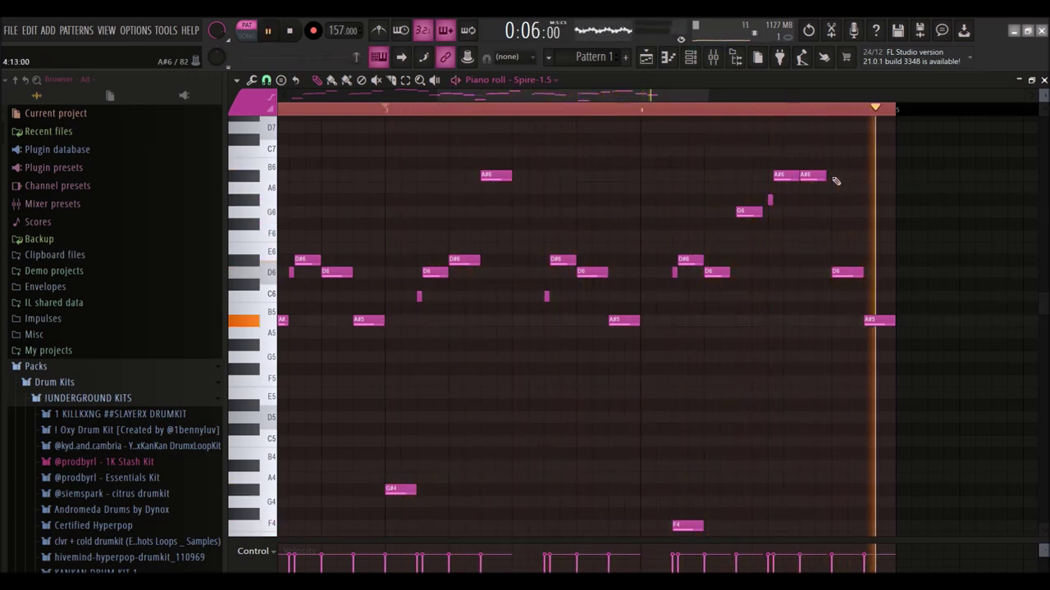
key(space)
Step: Lengthen the D6 and G6 in the middle of bar 4 so each reaches the next note
drag(745, 207, 717, 284)
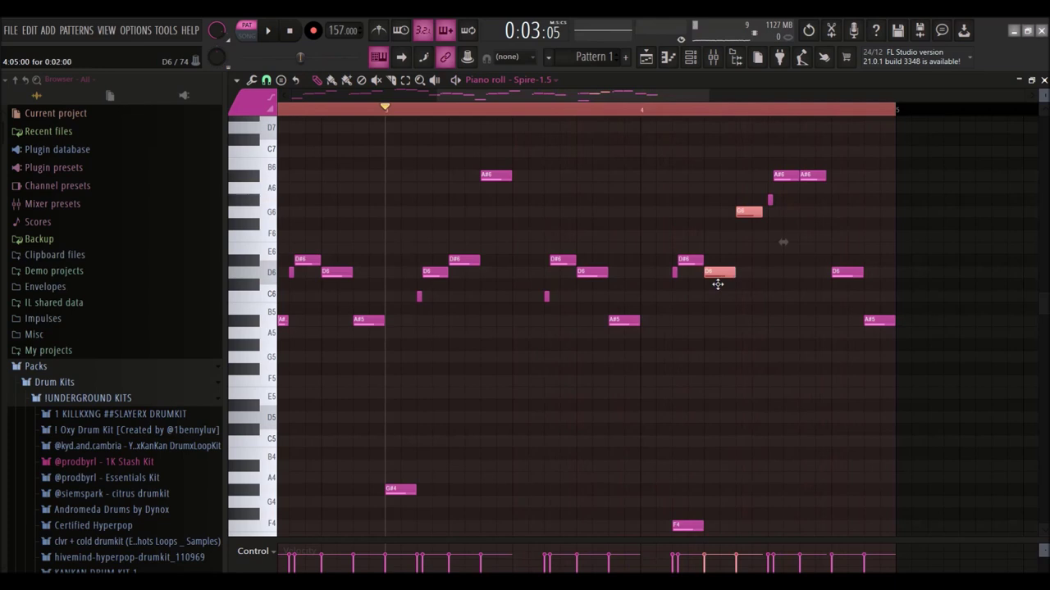
click(719, 273)
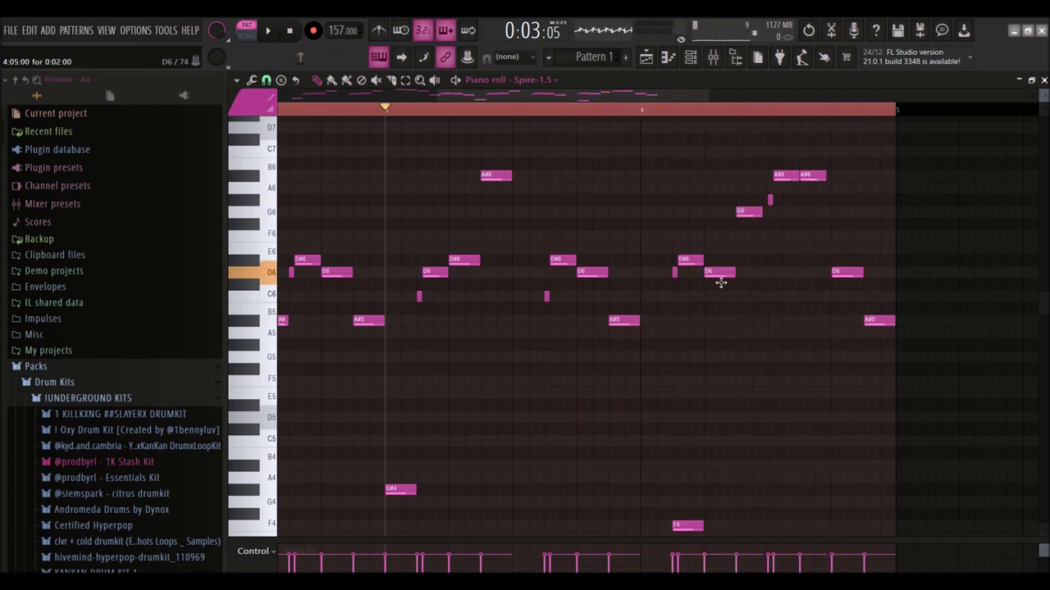
click(745, 212)
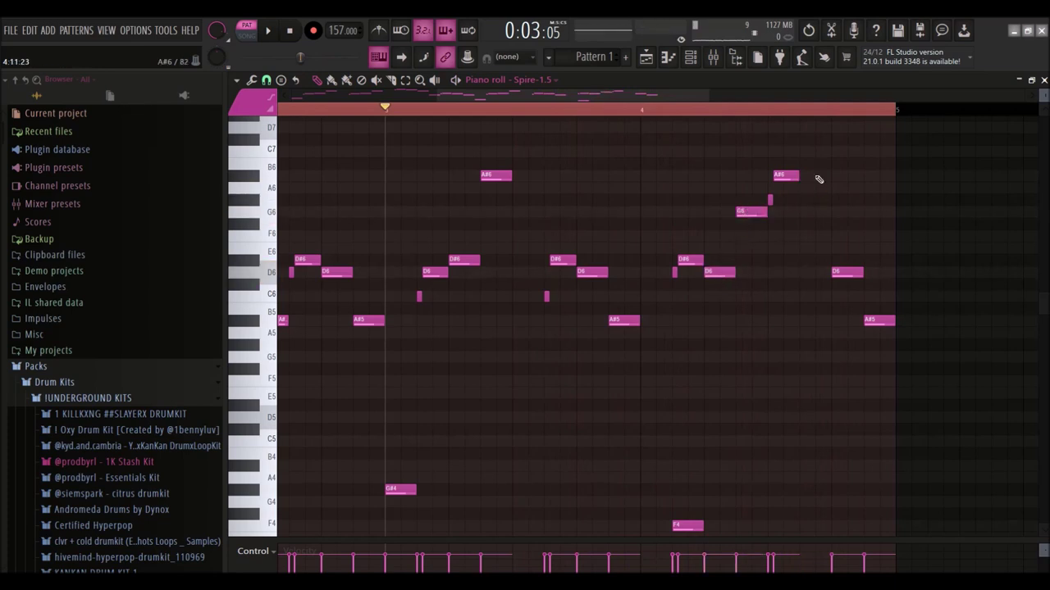
Step: Redraw bar 4's second A#6 at full length and finish the bar with G#6 and G6 in place of the old D6 and A#5
click(811, 180)
click(840, 200)
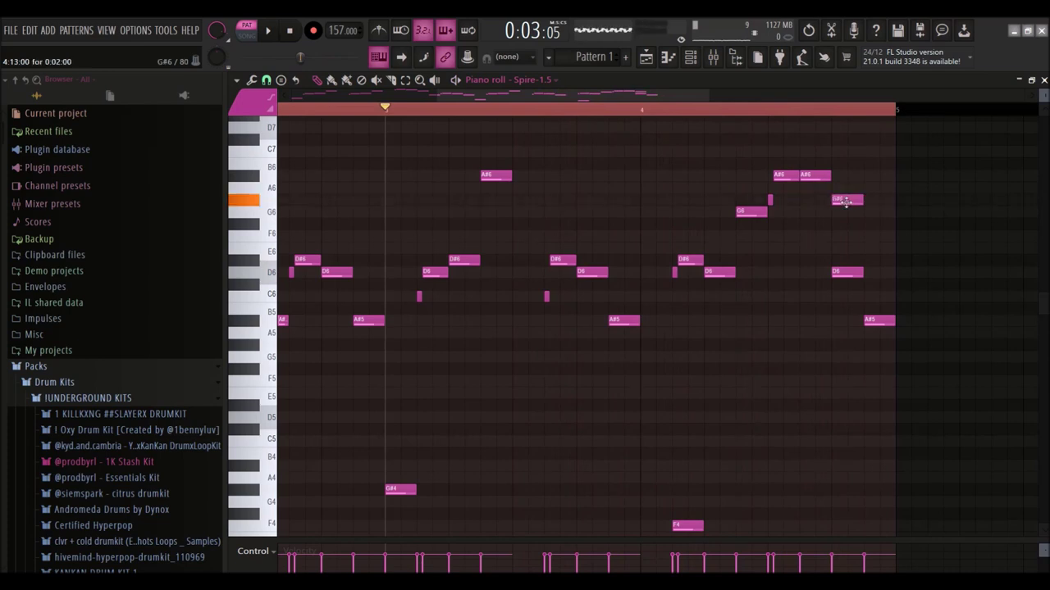
click(869, 211)
drag(821, 264, 886, 342)
key(Delete)
scroll(886, 344, down, 3)
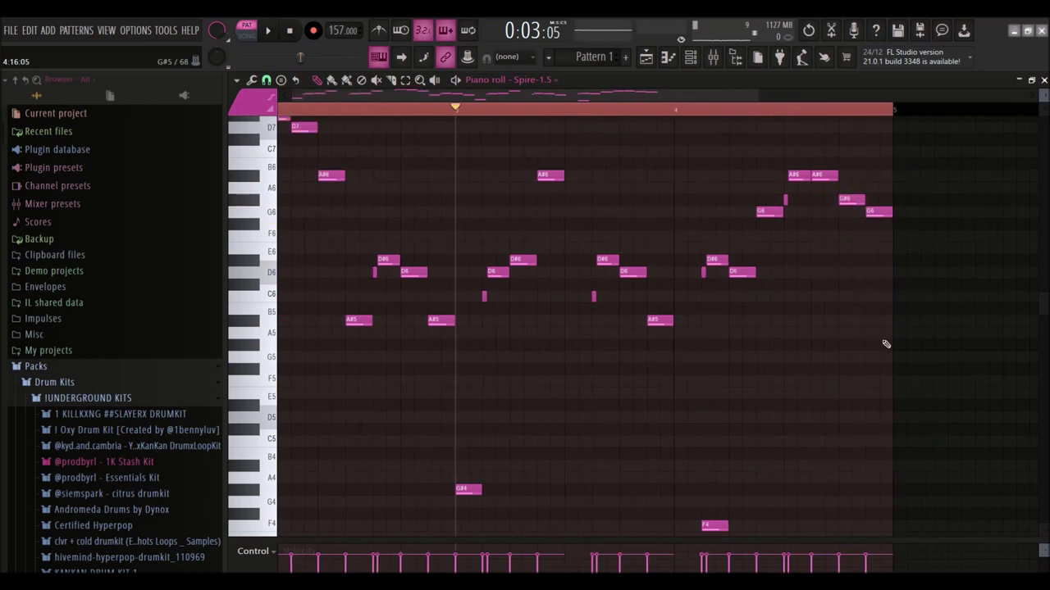
Step: Clear the time selection and play the four-bar melody from the start
scroll(864, 223, down, 1)
key(space)
drag(1044, 100, 1045, 111)
key(space)
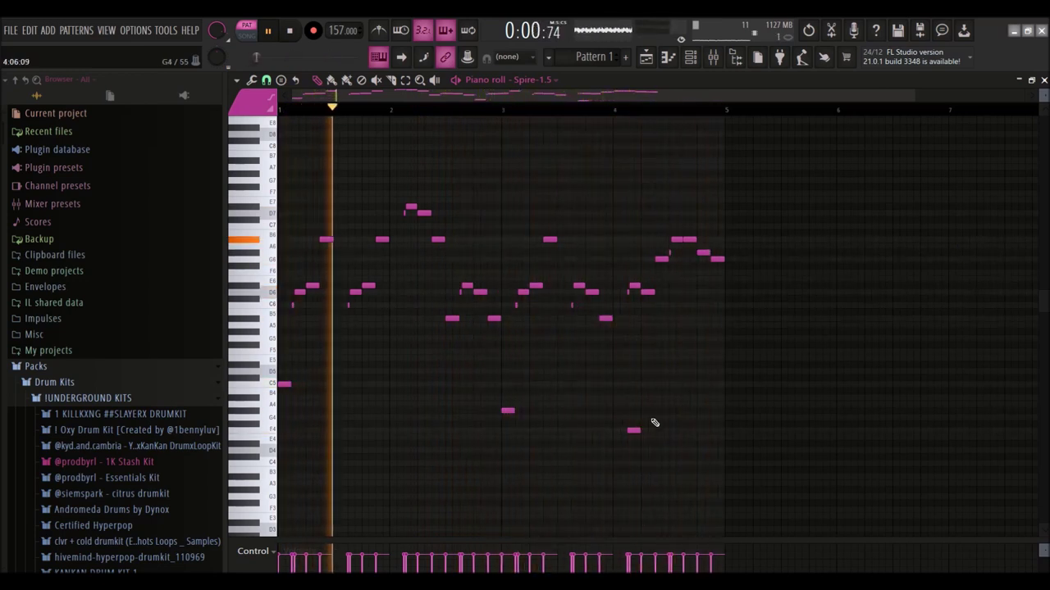
Step: Move the F4 bass note from bar 4 to the end of bar 3 and delete the A#5 above it
scroll(680, 410, up, 4)
click(693, 430)
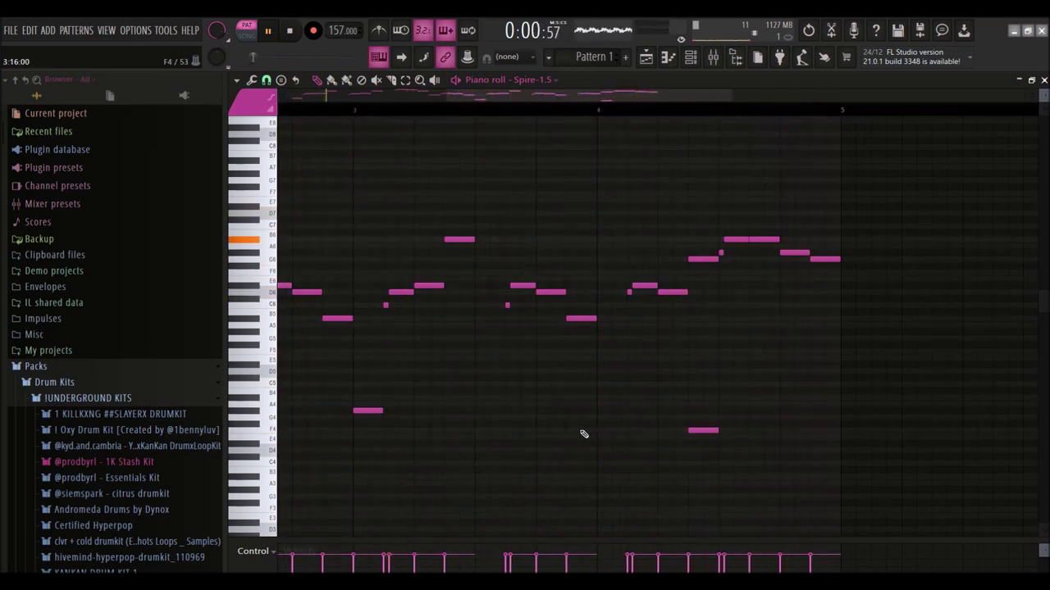
right_click(703, 430)
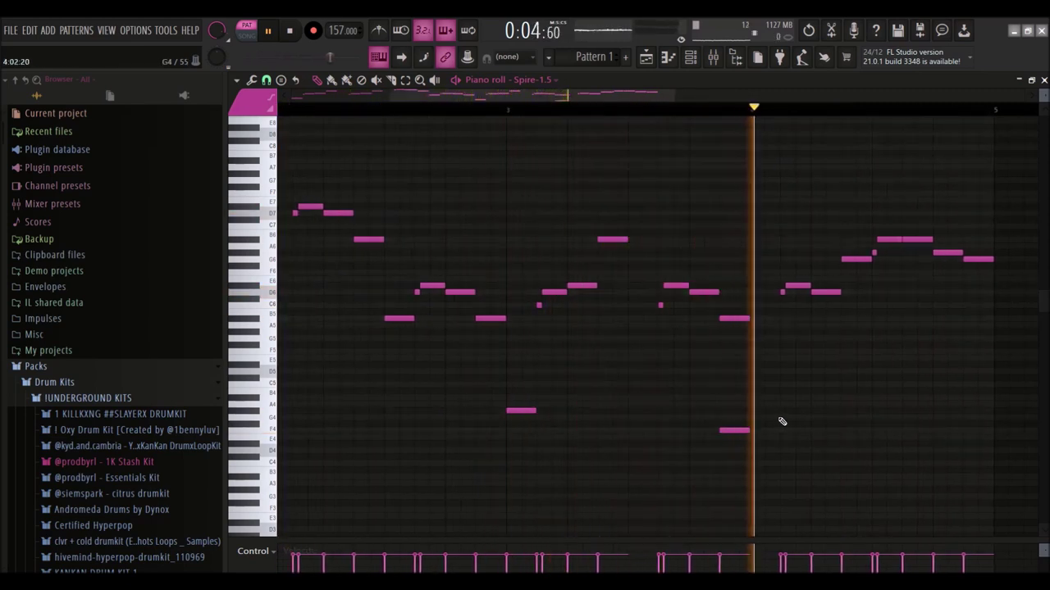
right_click(741, 319)
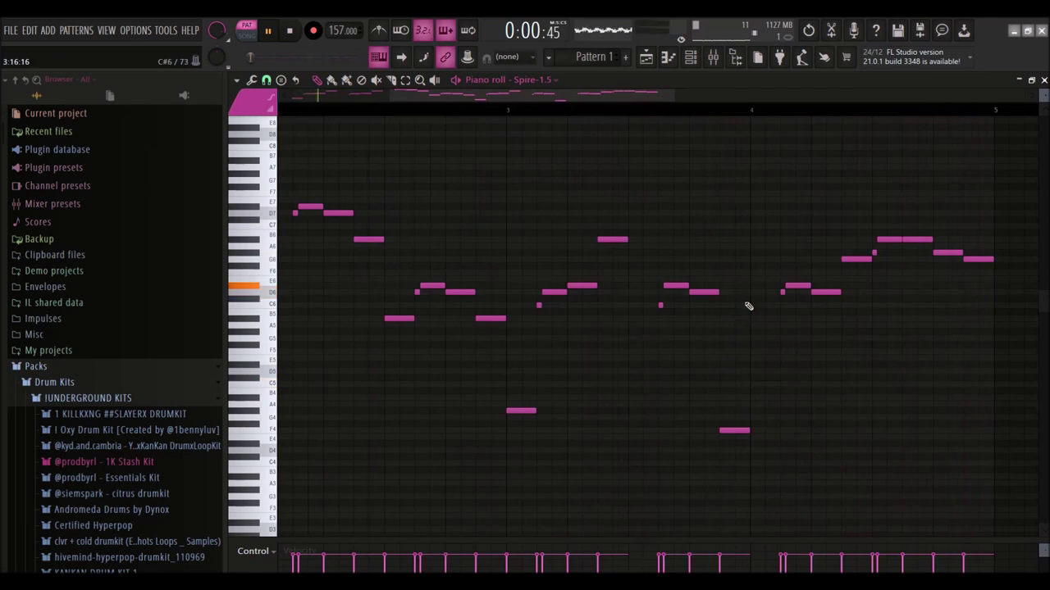
scroll(759, 321, down, 3)
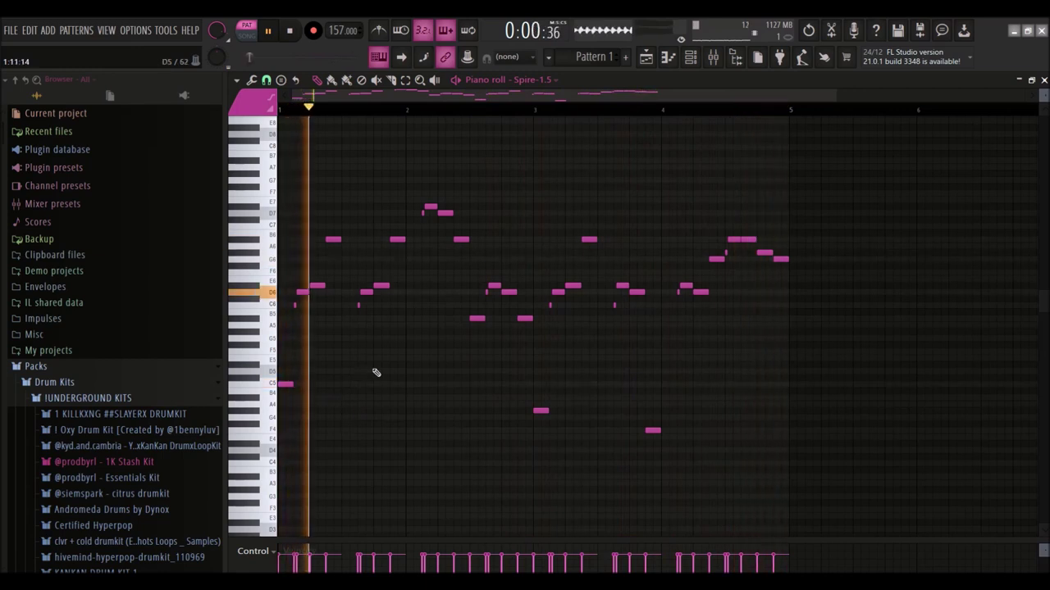
Step: Add a D#5 note in the second half of bar 2 and a G4 bass note under bar 4's second A#6
click(489, 365)
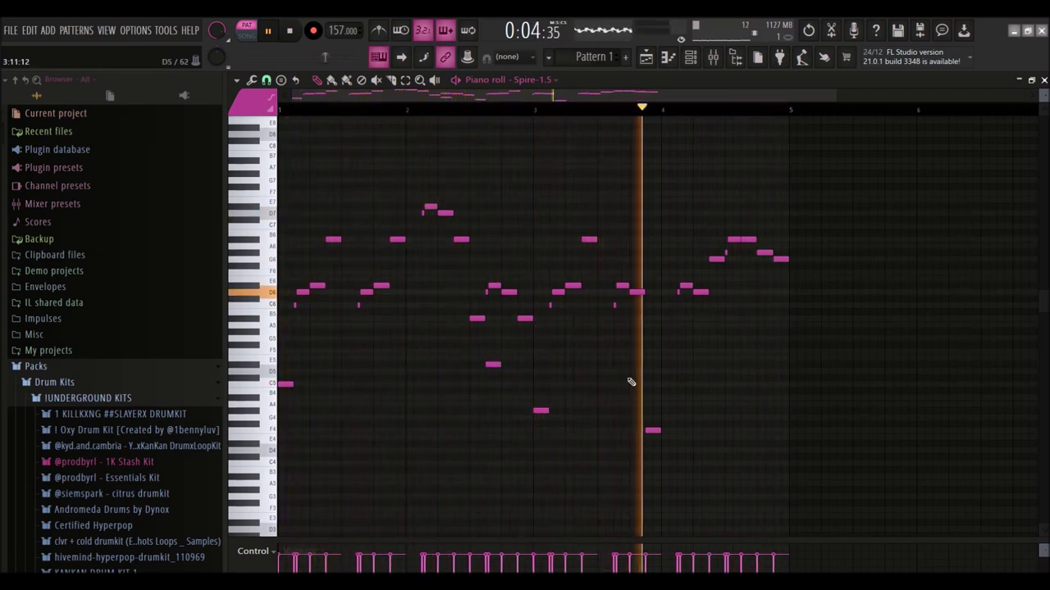
click(762, 419)
drag(763, 418, 747, 417)
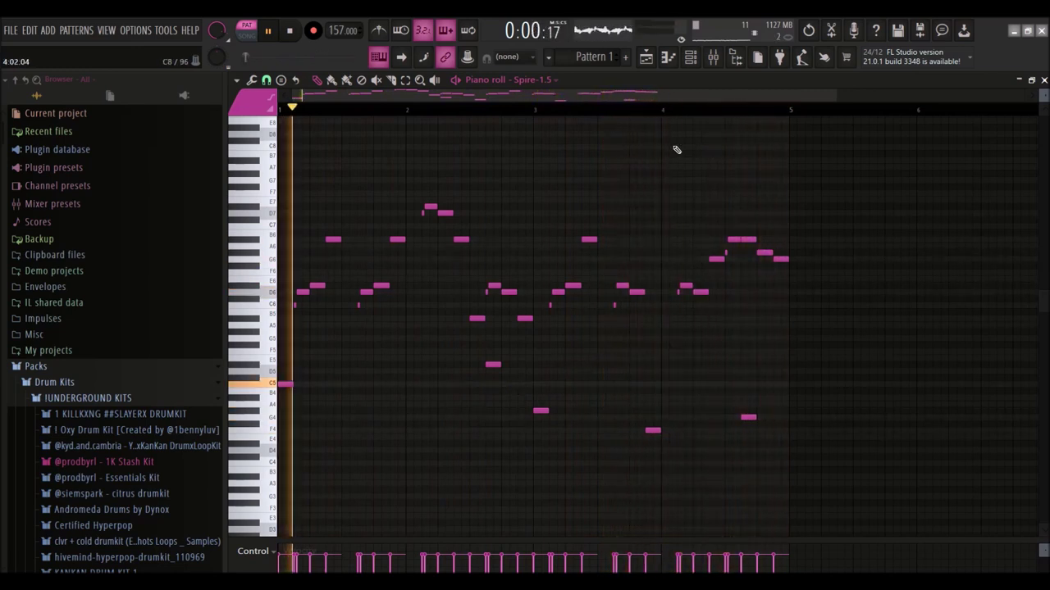
Step: Stop playback and clone the Spire channel in the channel rack
click(691, 57)
key(space)
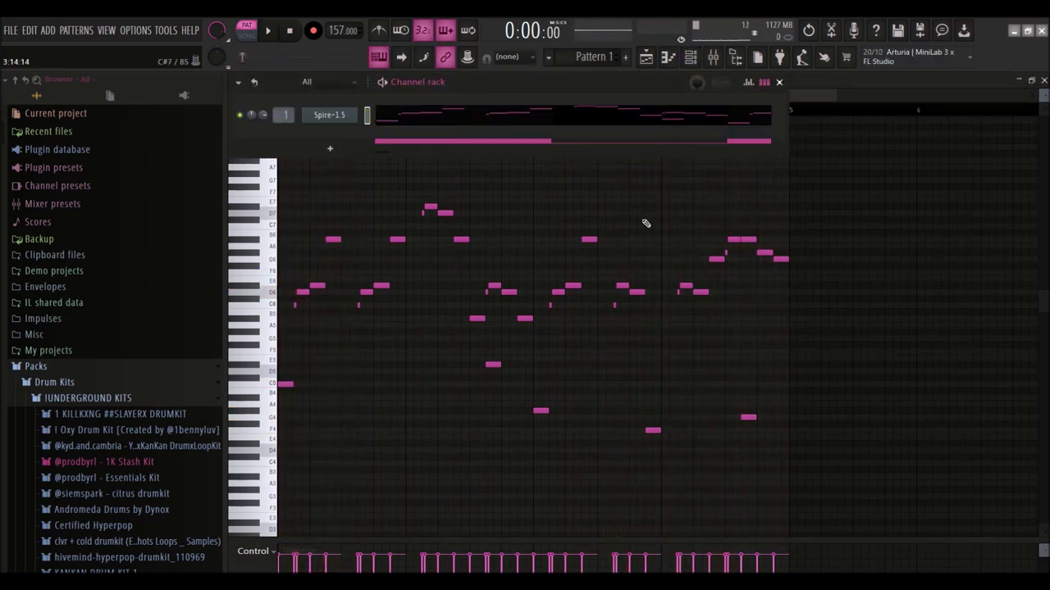
right_click(336, 116)
click(389, 227)
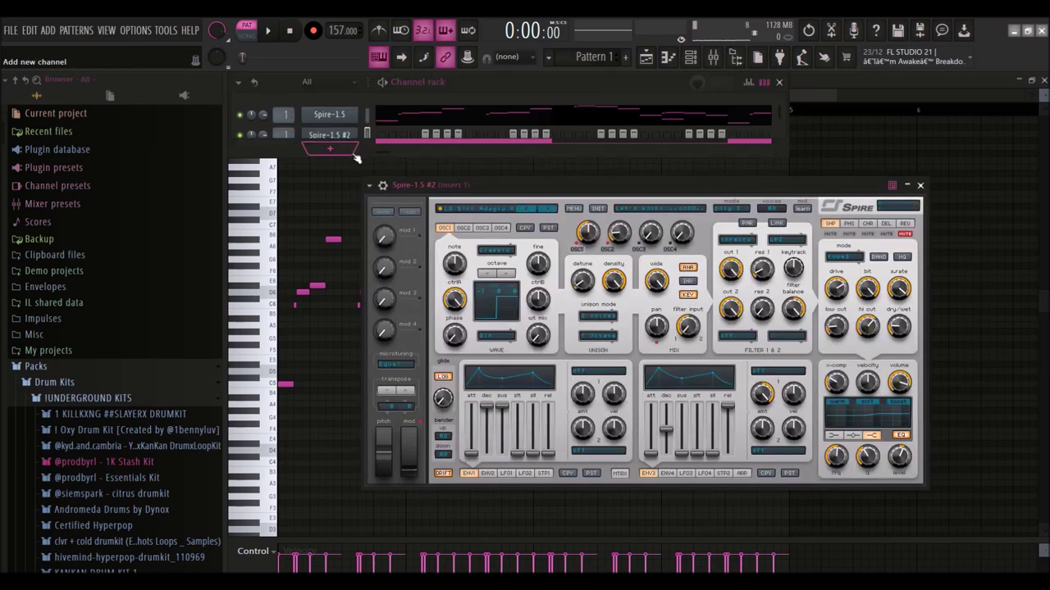
Step: Load the LD AntiAlias DP lead preset in the cloned Spire and open that channel's piano roll
click(491, 209)
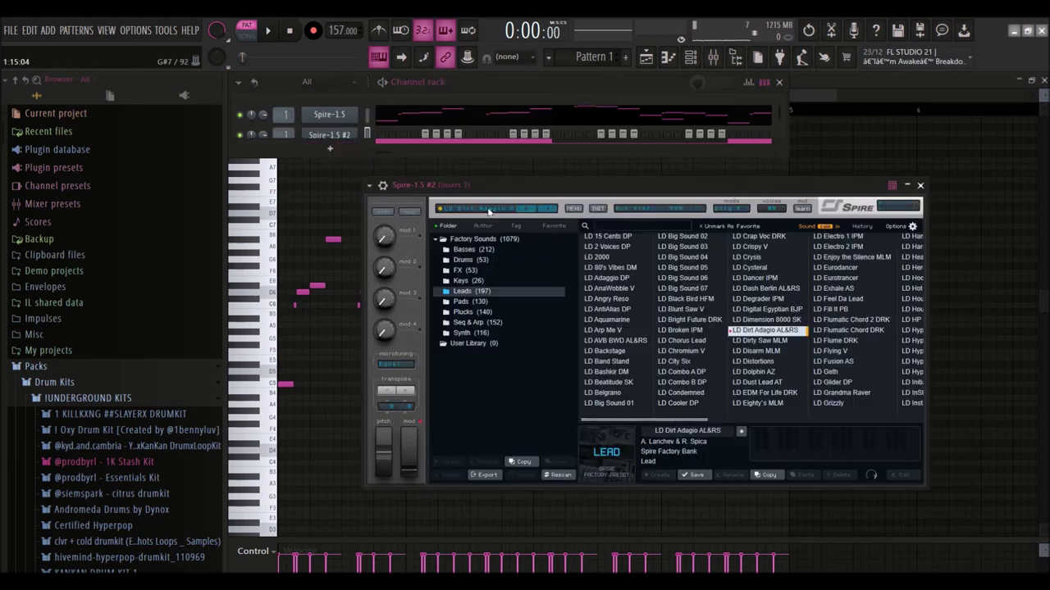
click(607, 309)
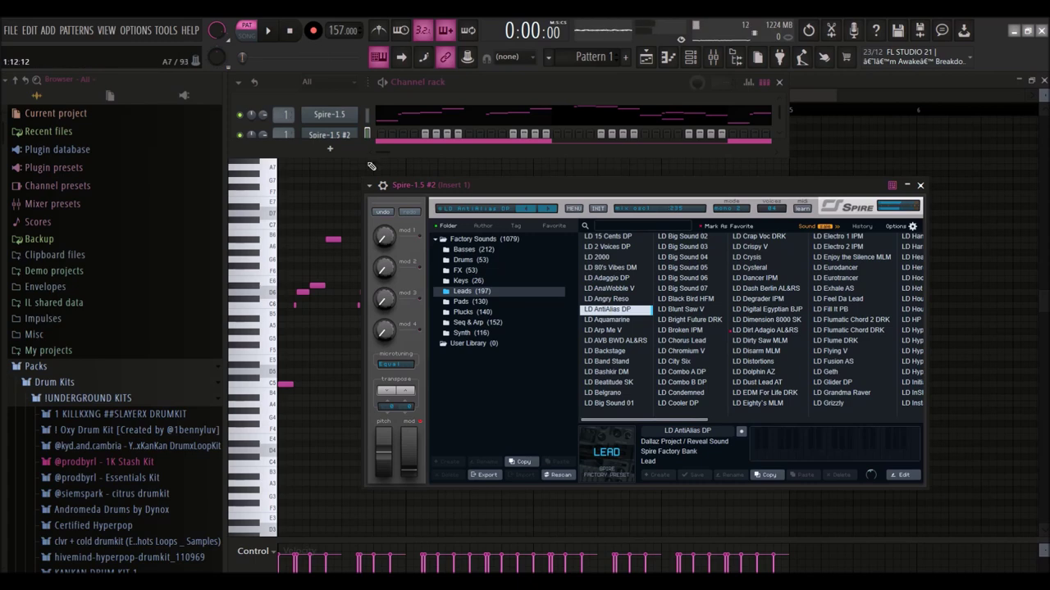
right_click(350, 137)
click(377, 134)
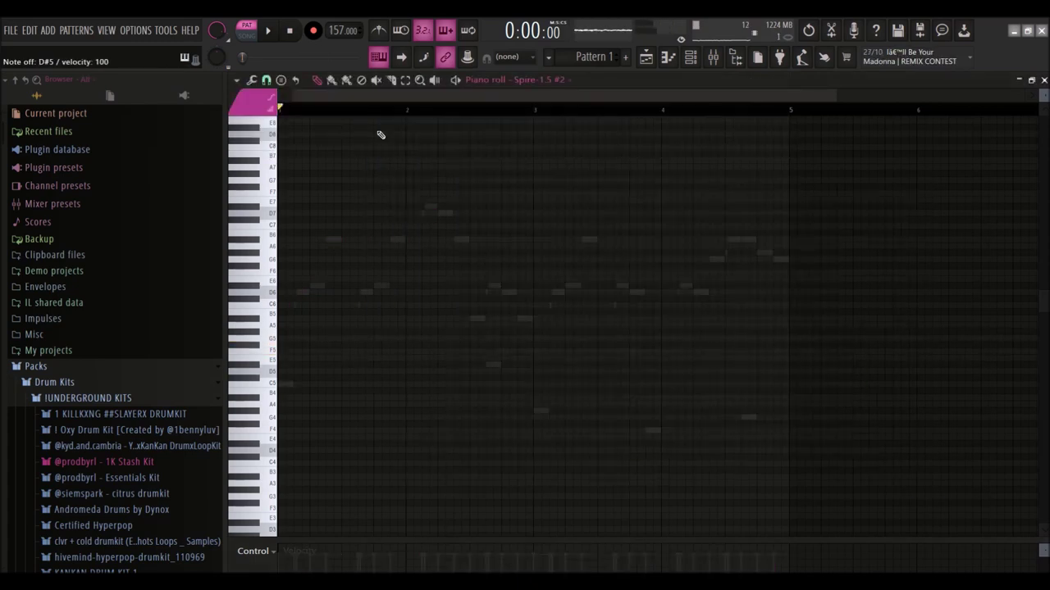
Step: Draw a G5 at the start of bar 1 with a short F5 grace note leading into it
scroll(302, 313, up, 2)
drag(290, 359, 271, 345)
scroll(283, 356, up, 3)
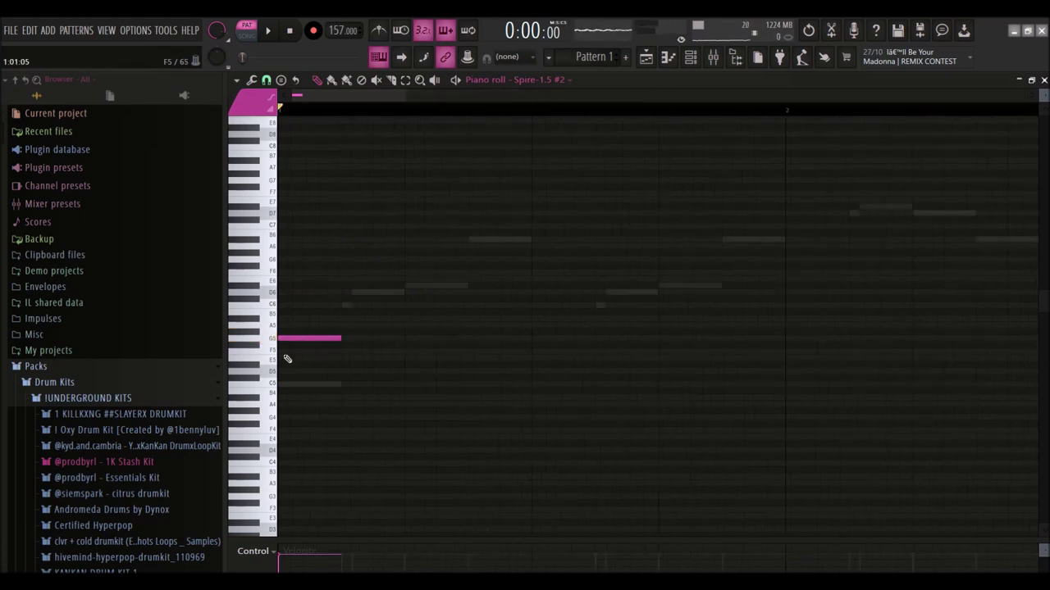
click(284, 354)
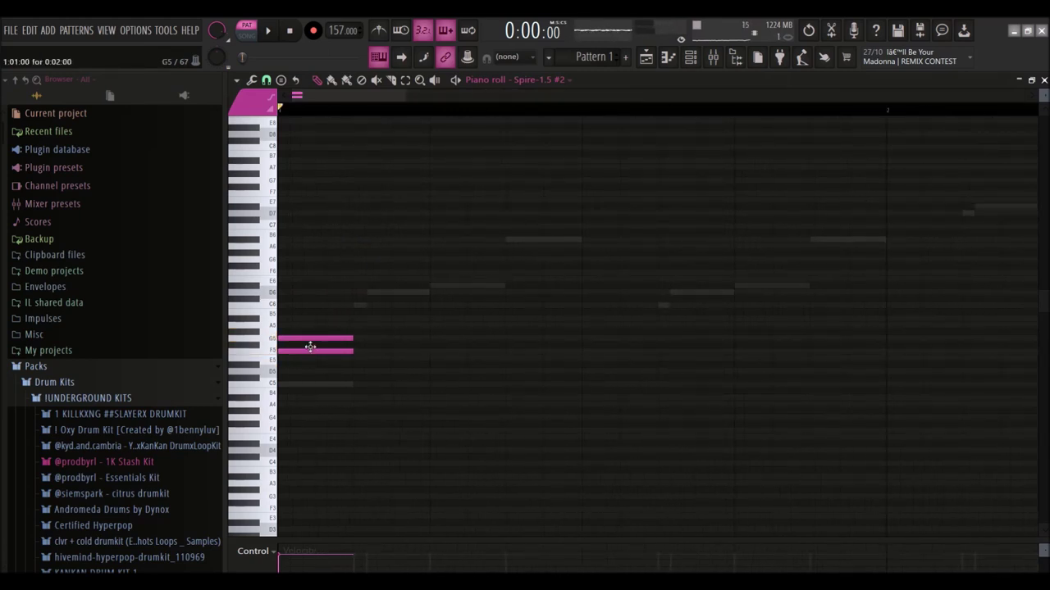
key(ctrl+a)
key(alt+l)
key(Return)
Step: Add a D#5 at step 3 of bar 1 and shorten the G5 to end where it begins
click(364, 370)
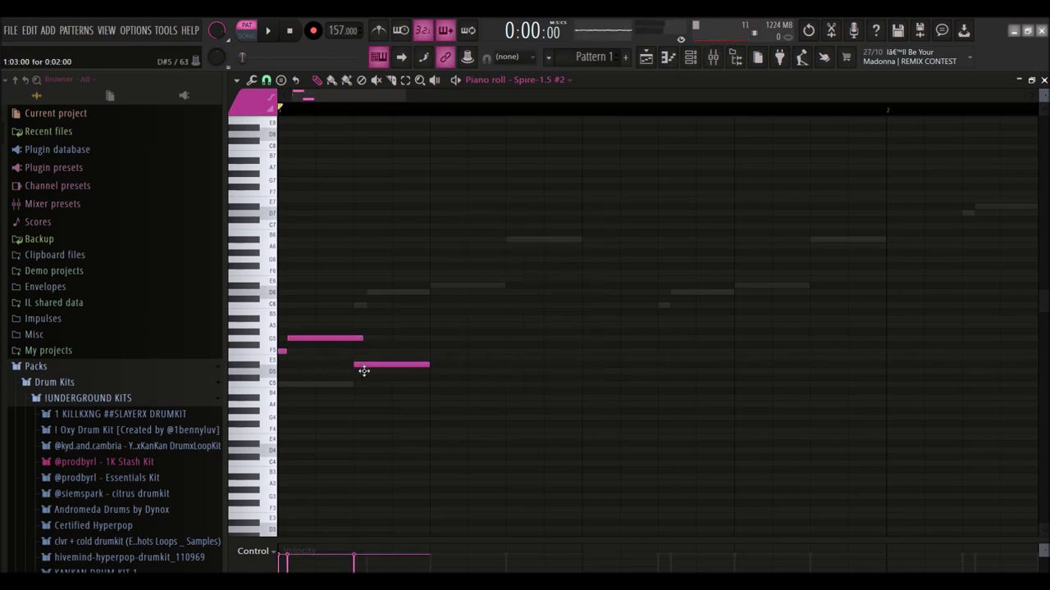
drag(438, 379, 252, 324)
key(space)
key(space)
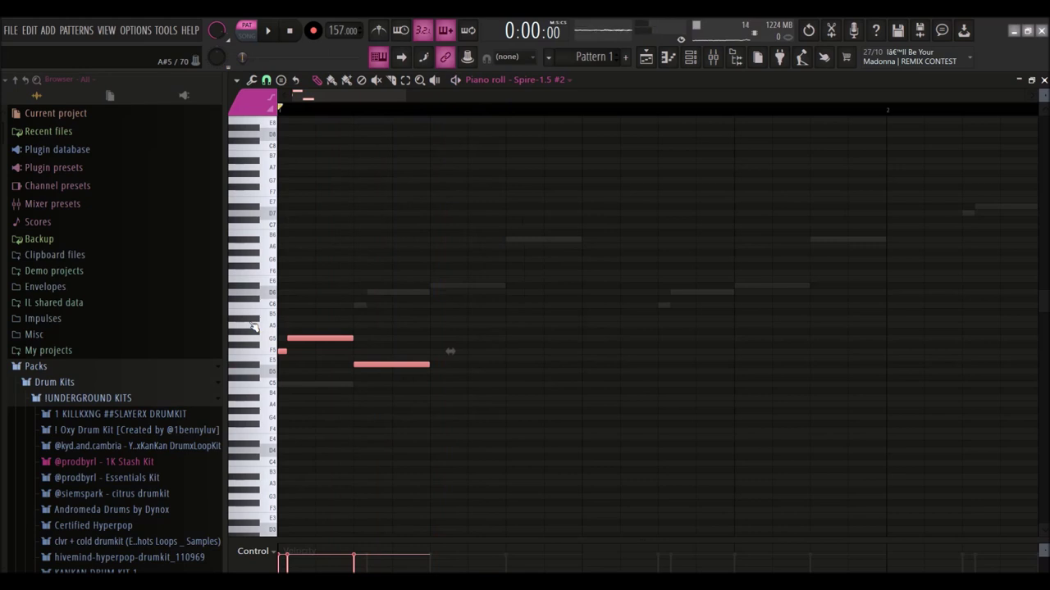
Step: Transpose the three-note phrase up two octaves to F7, G7 and D#7, listening after each octave
key(ctrl+Up)
key(space)
key(space)
key(ctrl+Up)
key(space)
key(space)
key(space)
key(space)
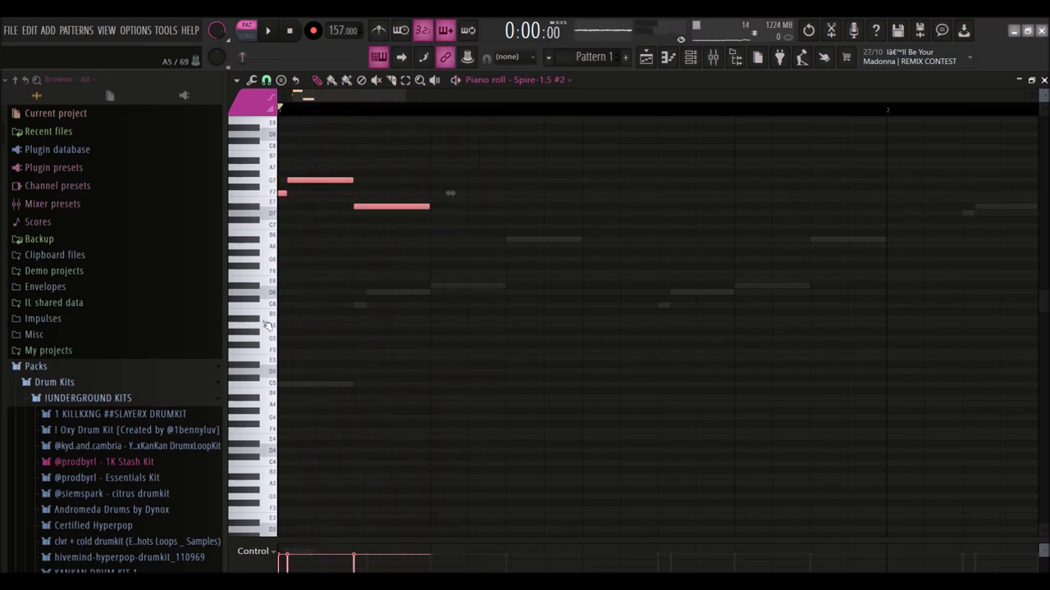
Step: Duplicate the three-note phrase to the middle of bar 1 and play it
key(ctrl+b)
drag(467, 182, 612, 181)
key(space)
key(space)
Step: Transpose the counter-melody's repeated phrase in the middle of bar 1 down two octaves to F5, G5 and D#5
scroll(562, 178, right, 3)
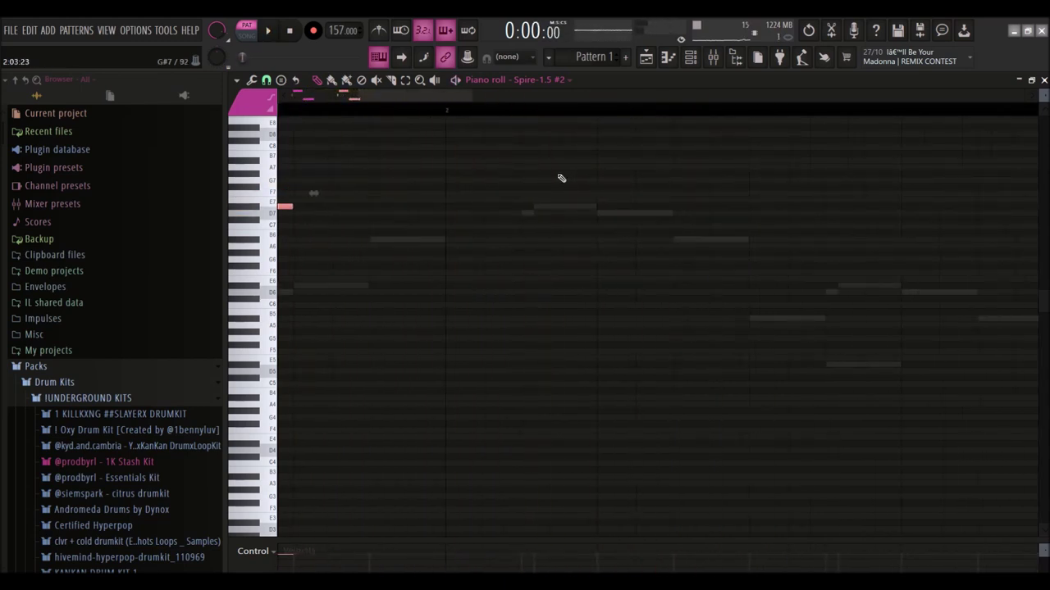
scroll(562, 178, left, 3)
scroll(645, 180, up, 1)
double_click(640, 159)
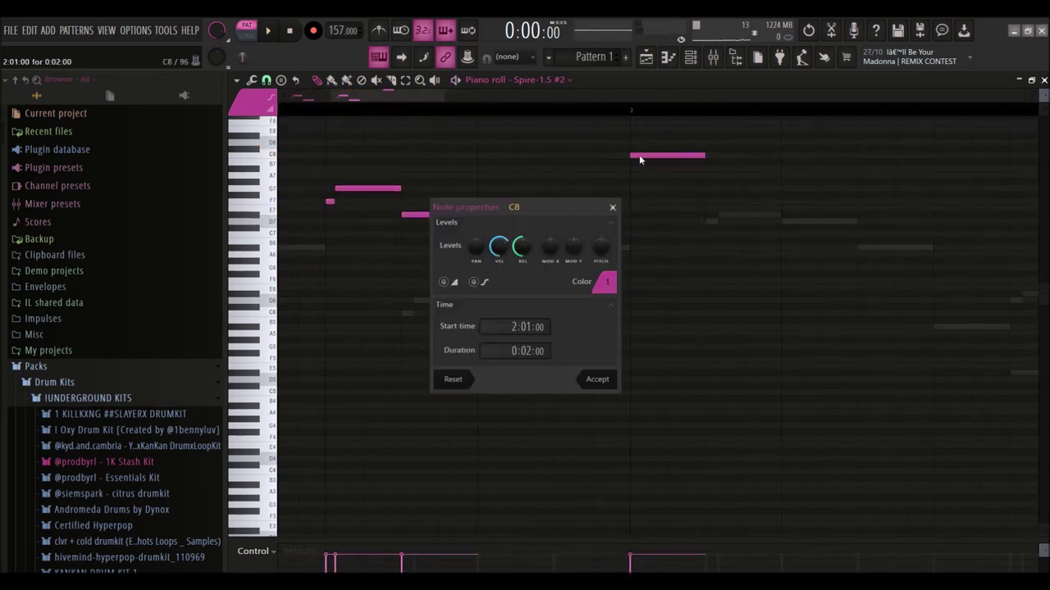
key(Escape)
key(ctrl+Down)
key(ctrl+Down)
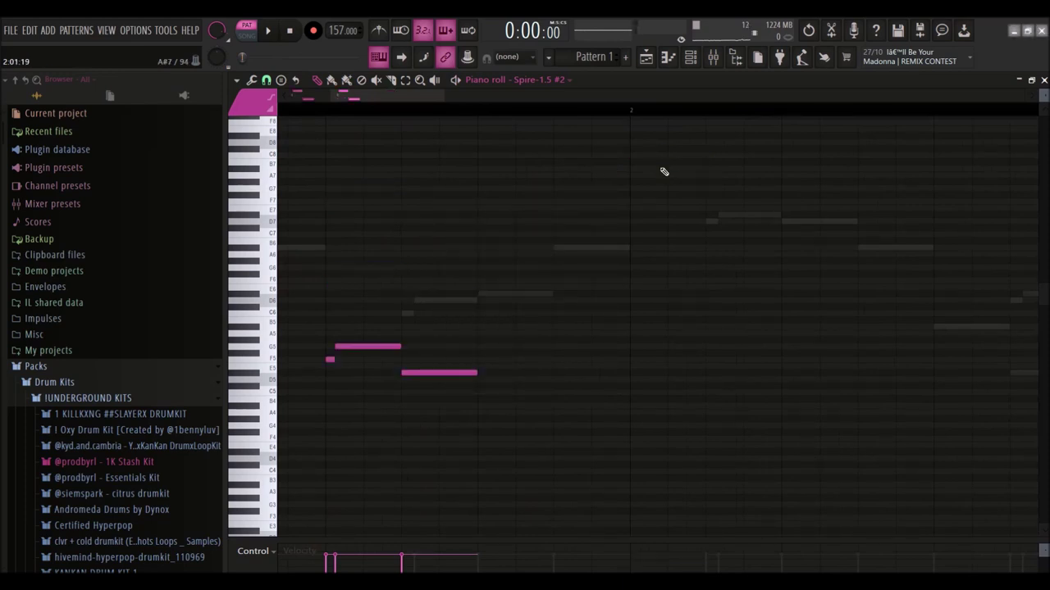
key(space)
click(640, 315)
right_click(641, 316)
drag(641, 320, 644, 335)
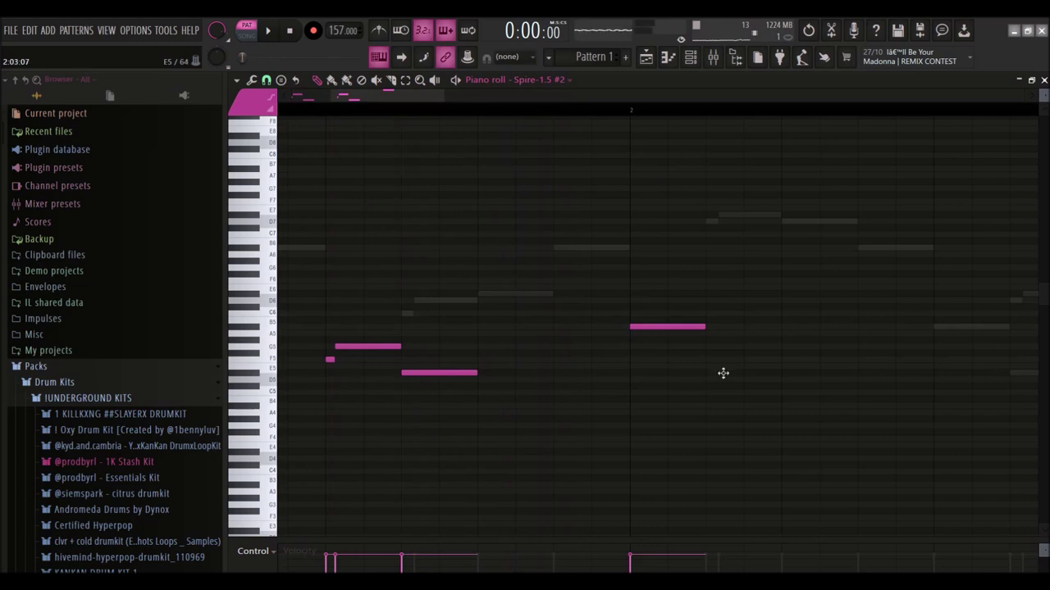
right_click(678, 326)
Step: Duplicate the phrase in the middle of bar 1 twice and reduce the first copy to one G5 at step 15
drag(527, 401, 333, 343)
key(ctrl+b)
key(ctrl+b)
drag(468, 337, 505, 358)
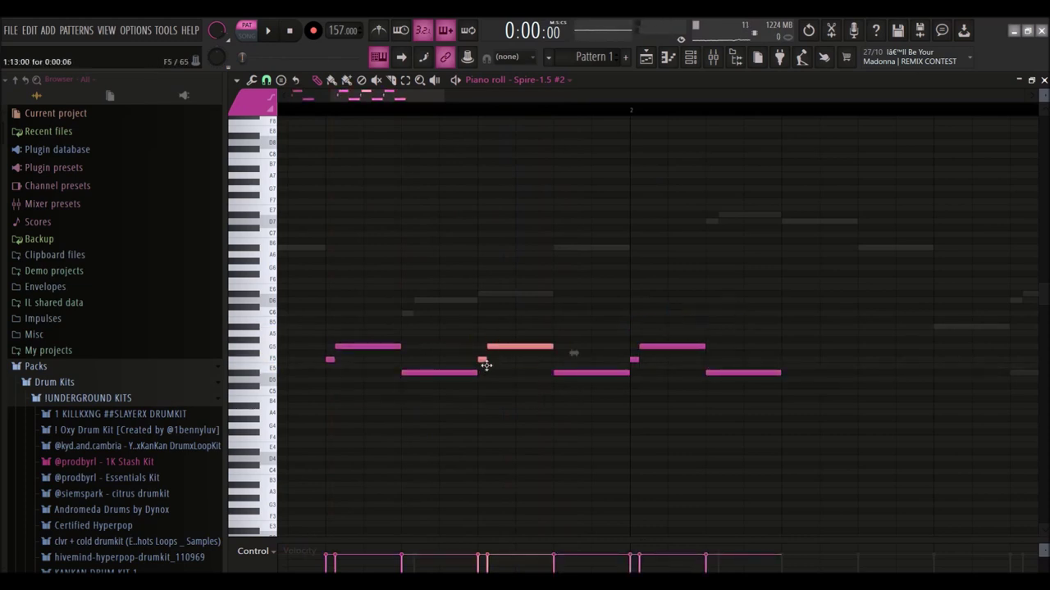
drag(579, 370, 579, 354)
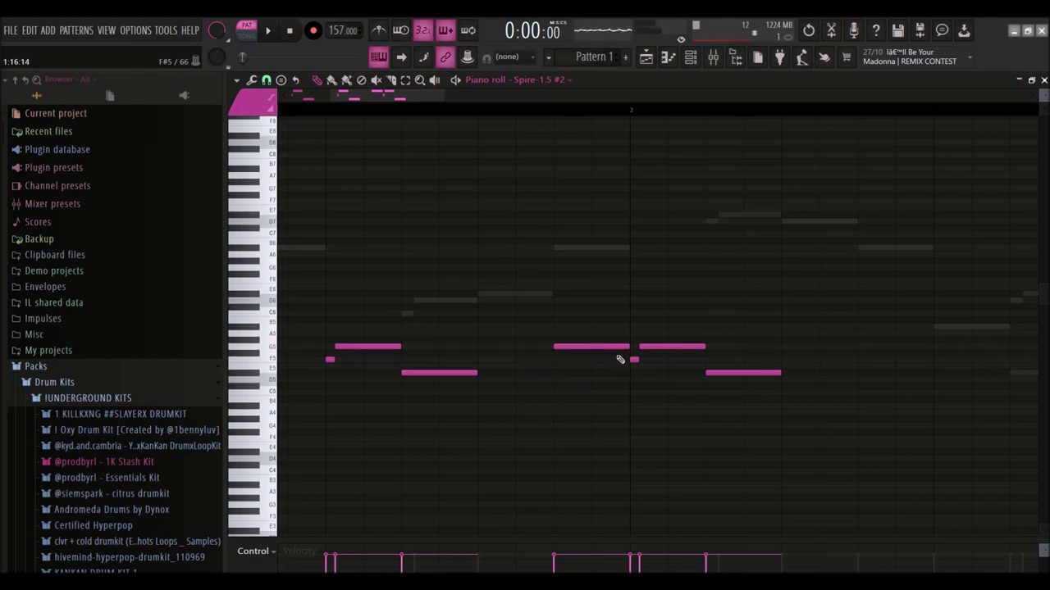
Step: Raise the phrase at the start of bar 2 to a G#5 grace note, A#5 and F5, and play the result
drag(659, 351, 660, 326)
drag(729, 382, 729, 364)
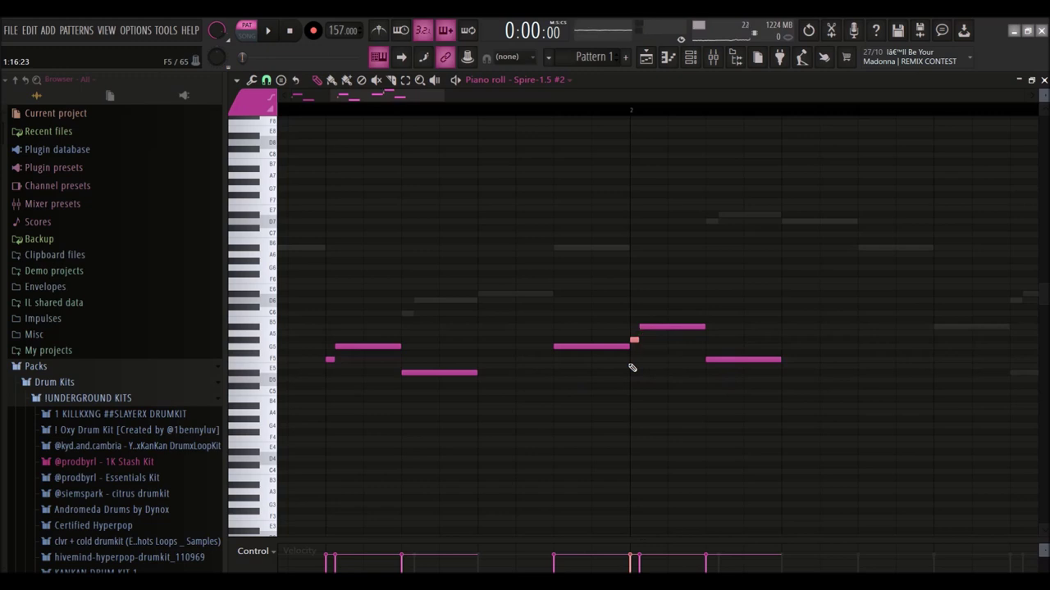
scroll(305, 339, down, 5)
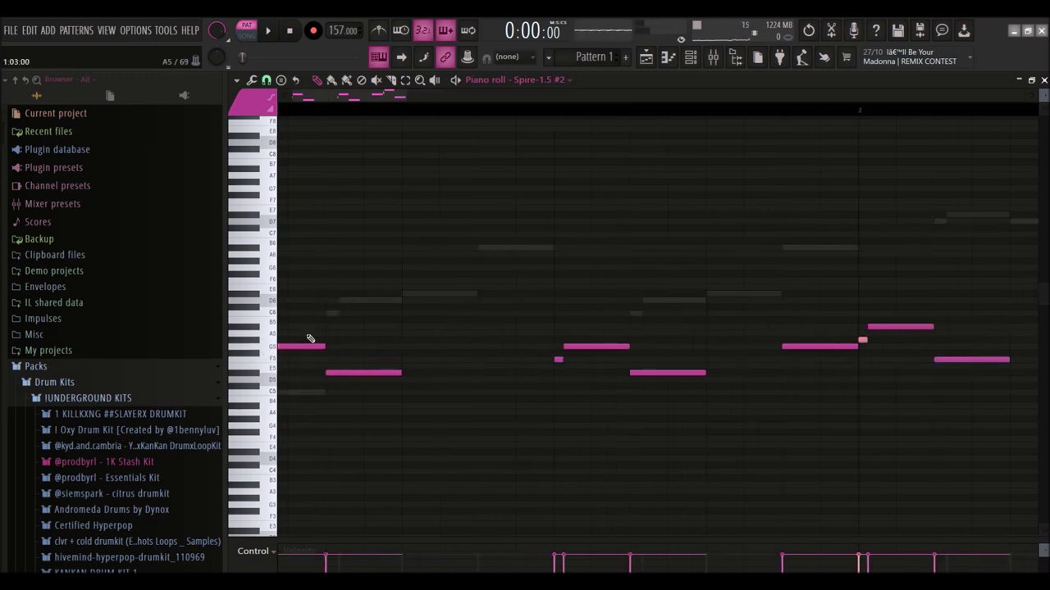
key(ctrl+a)
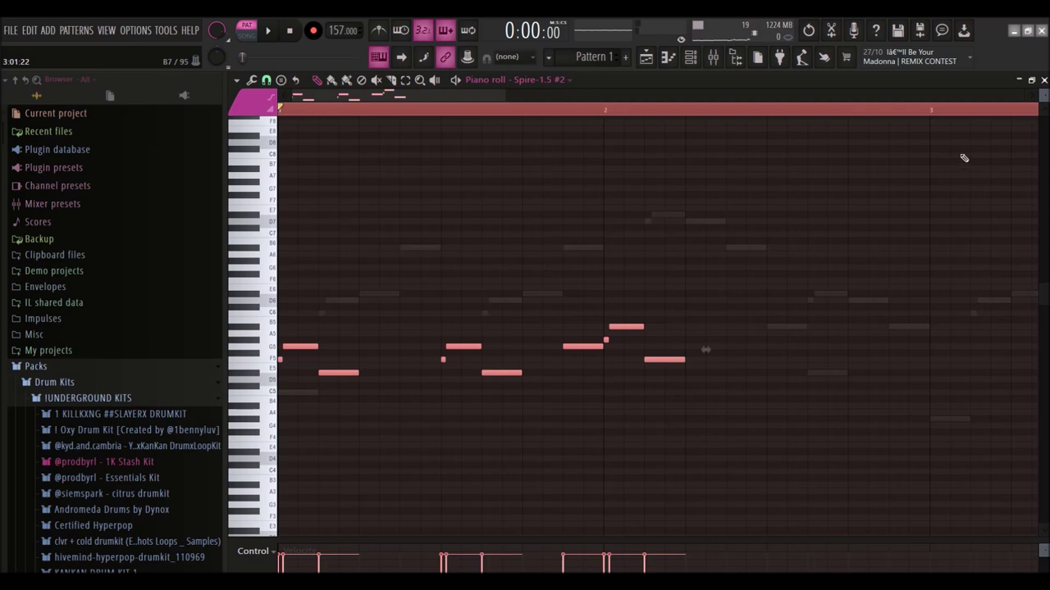
scroll(706, 350, up, 3)
key(space)
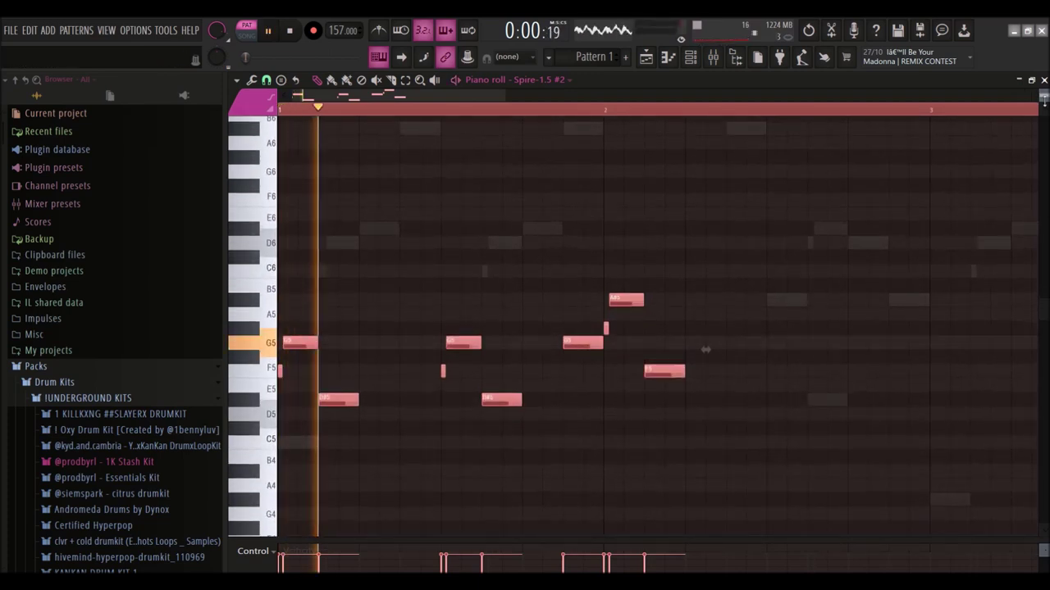
scroll(897, 340, up, 1)
scroll(897, 340, up, 1)
key(space)
Step: Add F5, G5, F5 and D#5 notes in the second half of bar 2 and shorten each to one step
click(785, 402)
drag(816, 386, 817, 372)
click(894, 431)
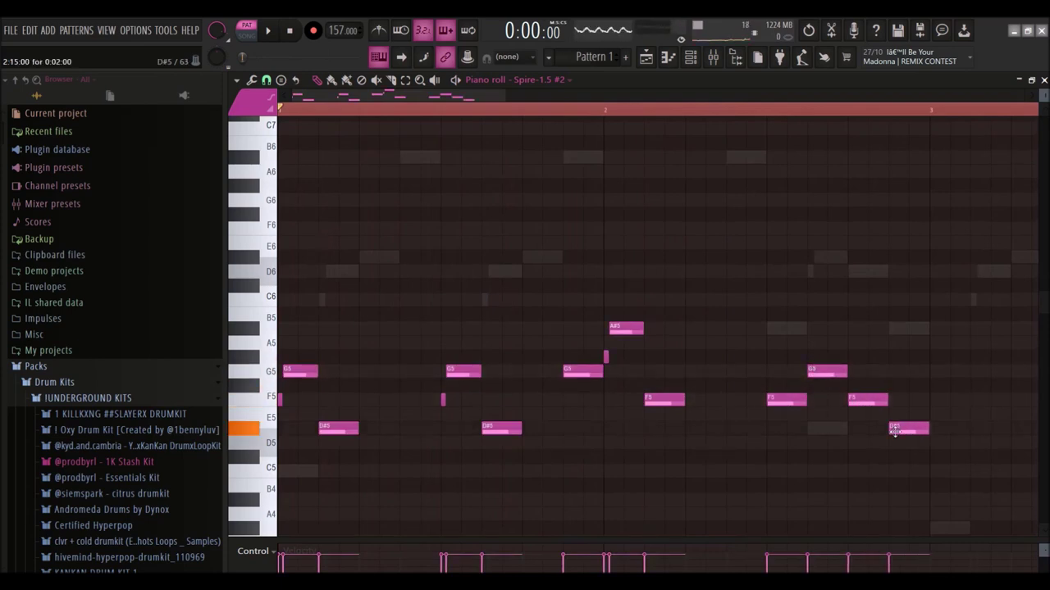
drag(775, 370, 910, 430)
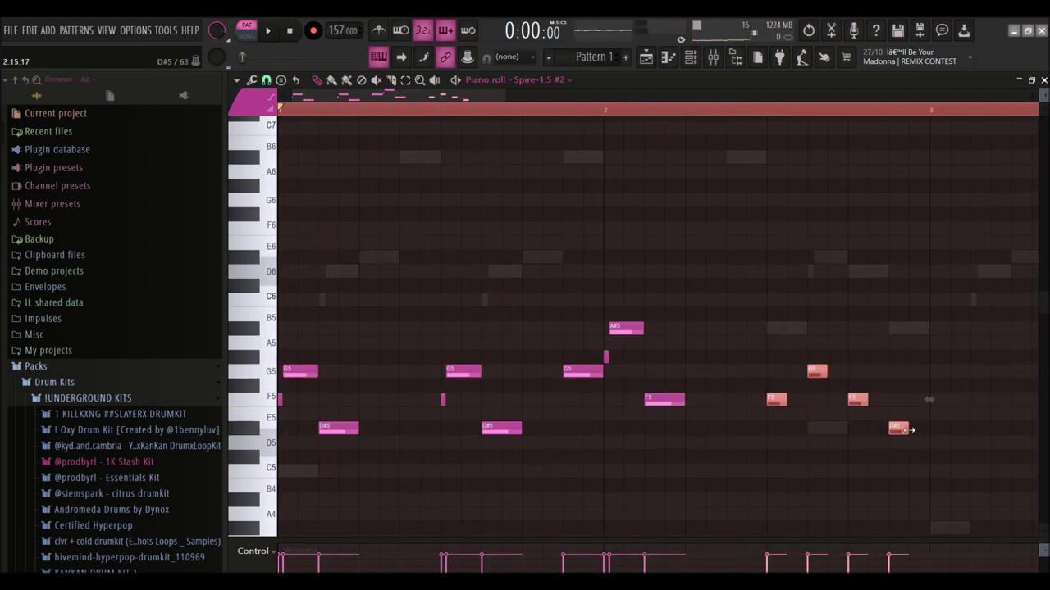
Step: Duplicate the two-bar counter-melody into bars 3 and 4
ctrl+scroll(821, 275, down, 3)
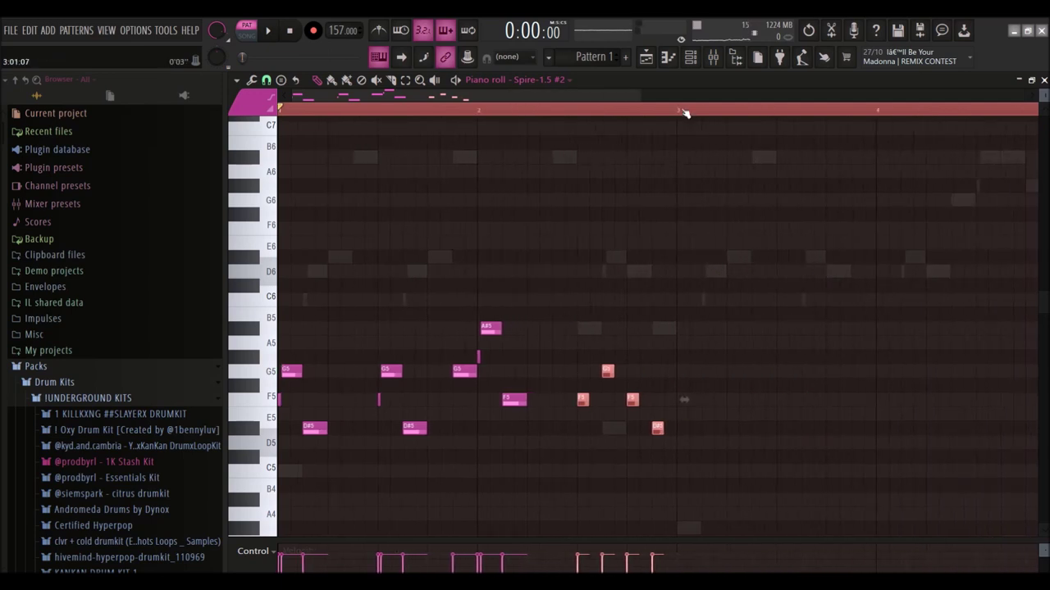
click(681, 108)
key(ctrl+a)
key(ctrl+b)
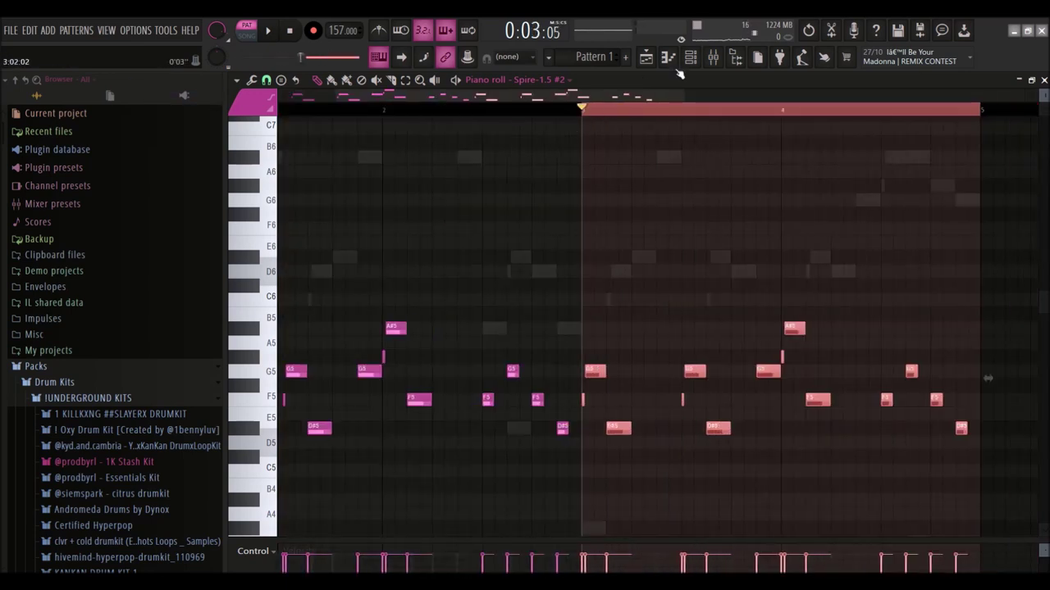
Step: Play the counter-melody through the end of the four-bar pattern
key(ctrl+a)
click(693, 58)
click(566, 212)
ctrl+scroll(566, 211, down, 2)
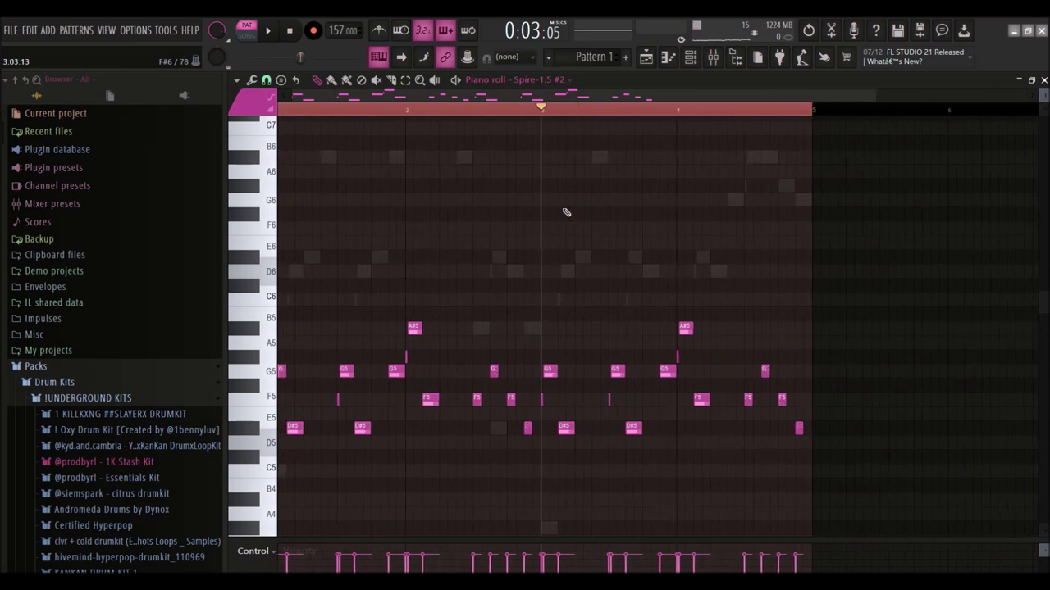
drag(438, 111, 206, 114)
key(space)
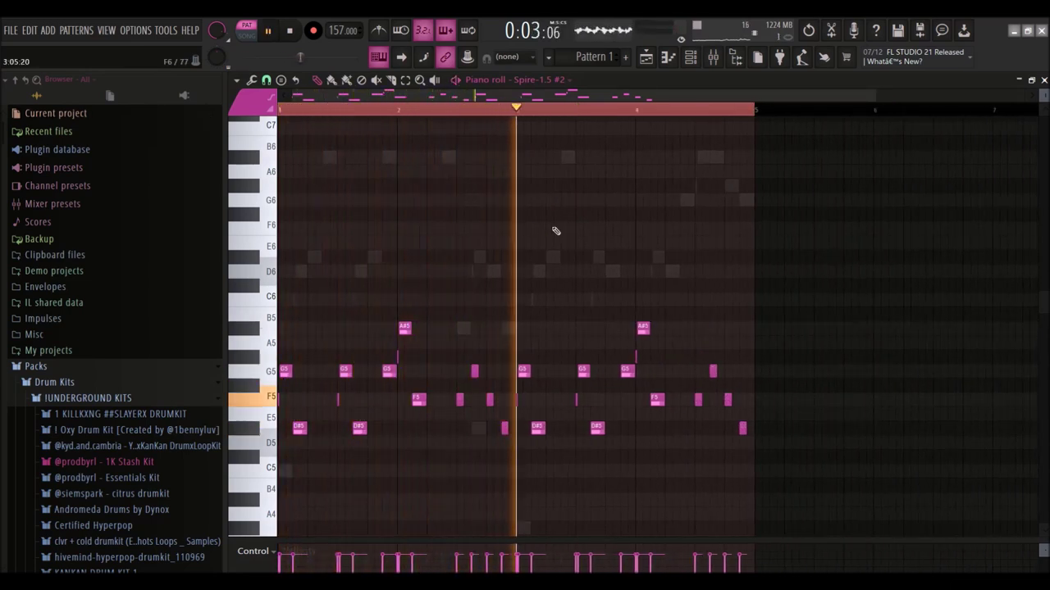
scroll(555, 231, down, 2)
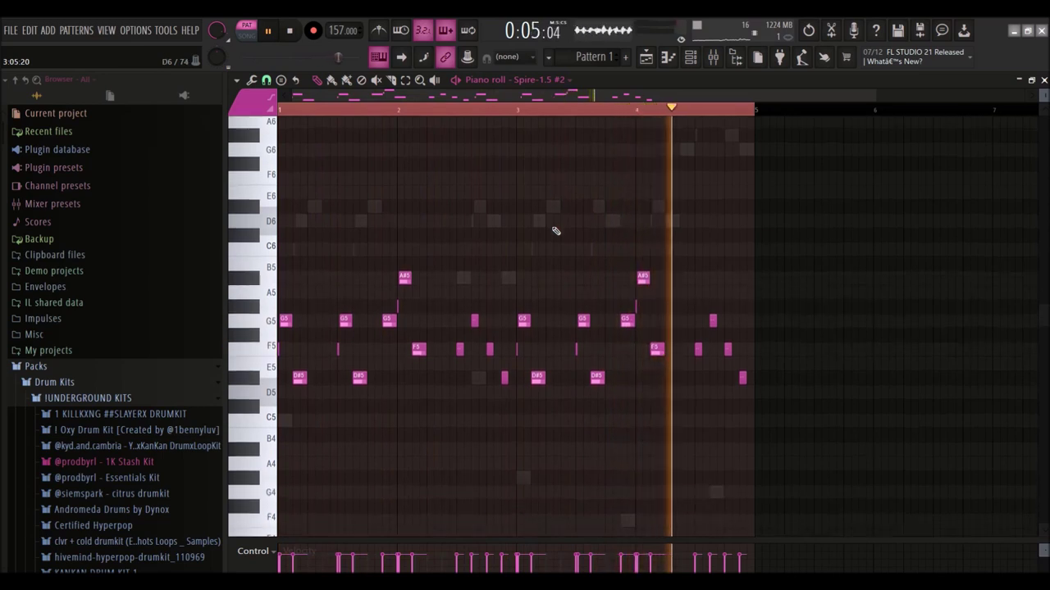
key(space)
Step: Change the last four notes of bar 4 to D#5, D#5, D5 and D#5
scroll(733, 327, up, 2)
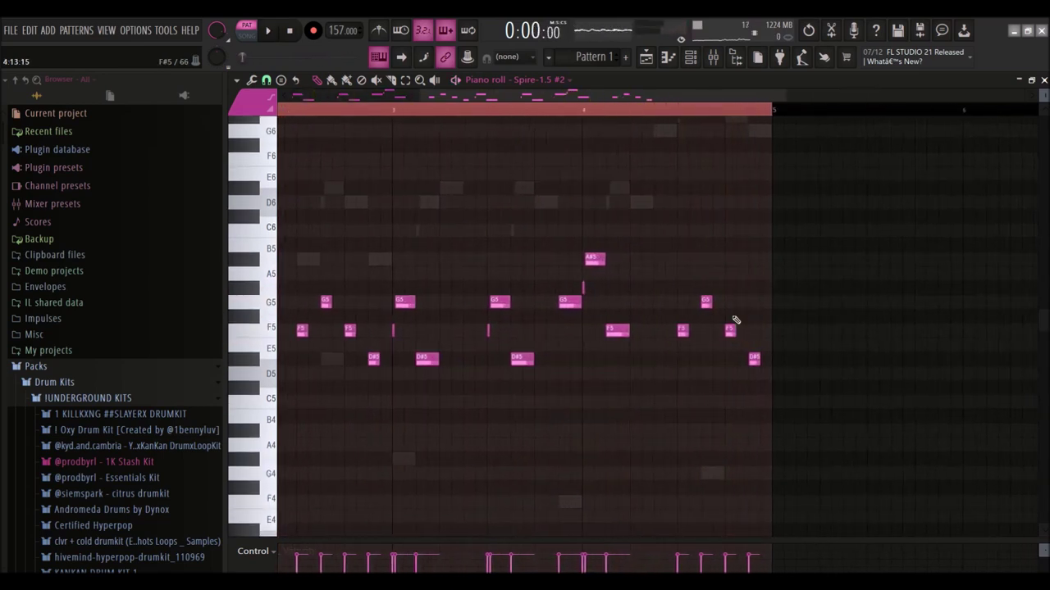
drag(686, 336, 710, 306)
click(731, 377)
key(Delete)
scroll(715, 330, up, 1)
scroll(715, 333, down, 1)
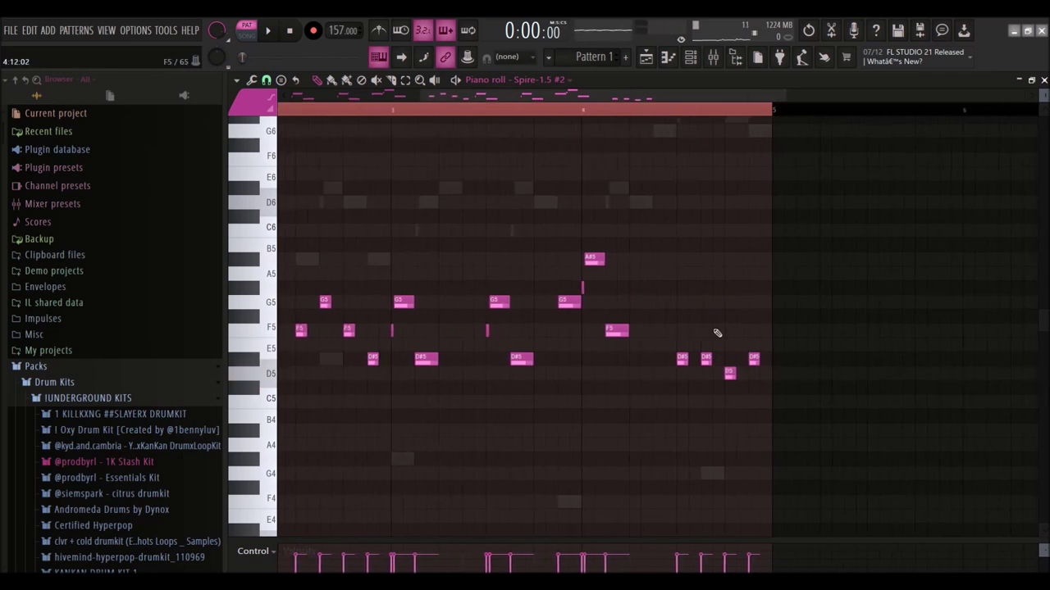
Step: Mute the reverb in the Spire-1.5 #2 synth, play the pattern and enlarge the channel rack to show both channels
click(691, 64)
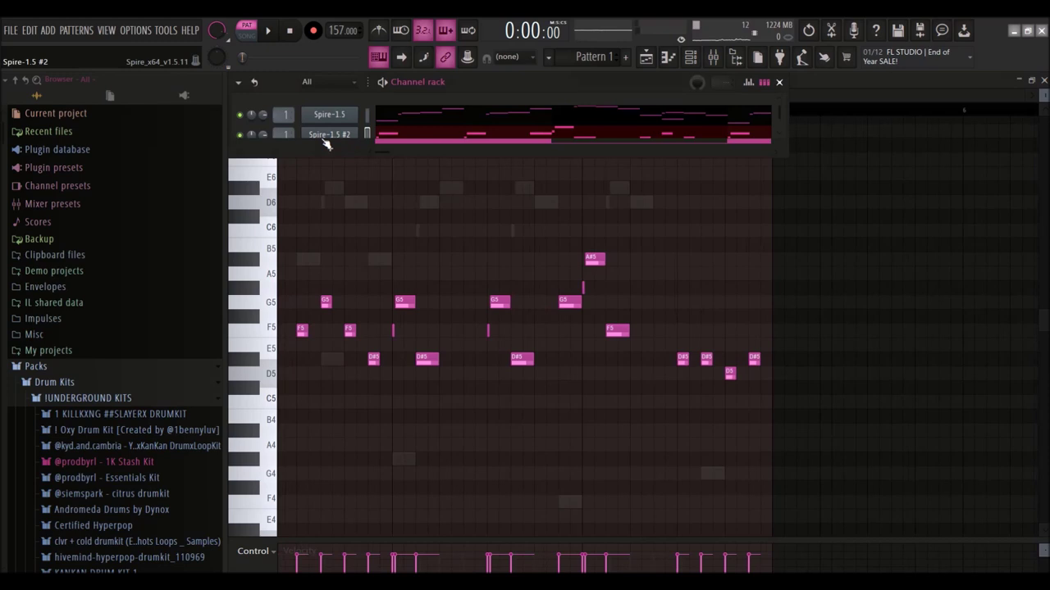
click(326, 136)
click(902, 234)
key(space)
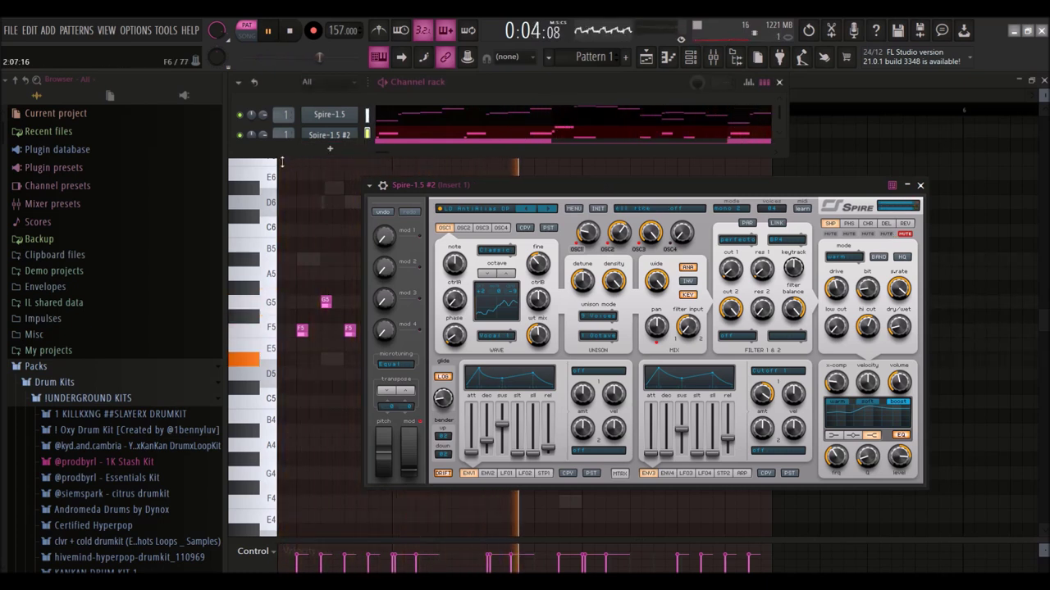
drag(282, 158, 284, 177)
click(920, 185)
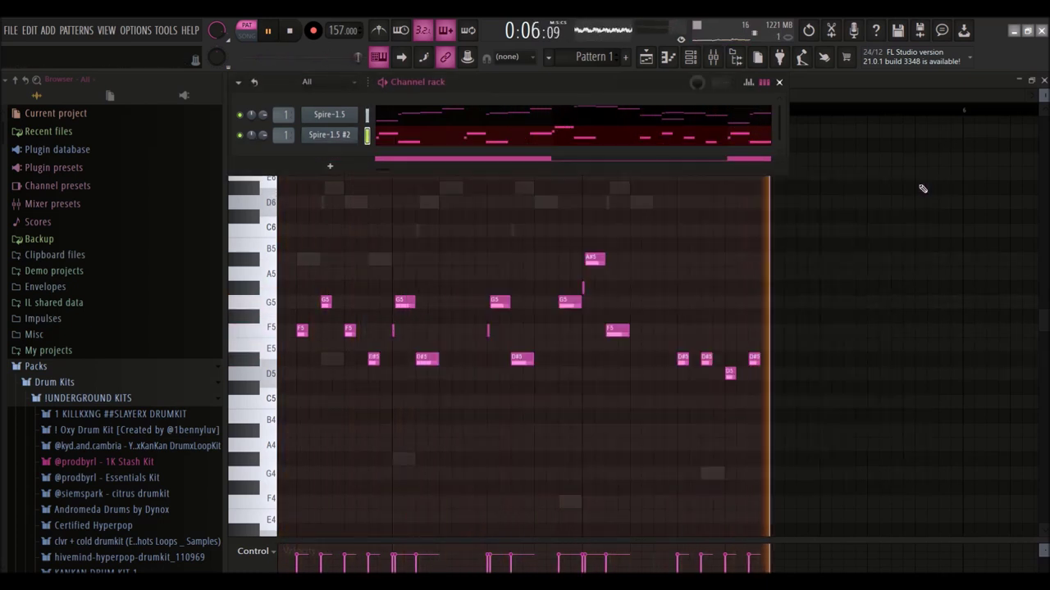
Step: Load Fruity Parametric EQ 2 into the first effect slot of mixer Insert 1
key(F9)
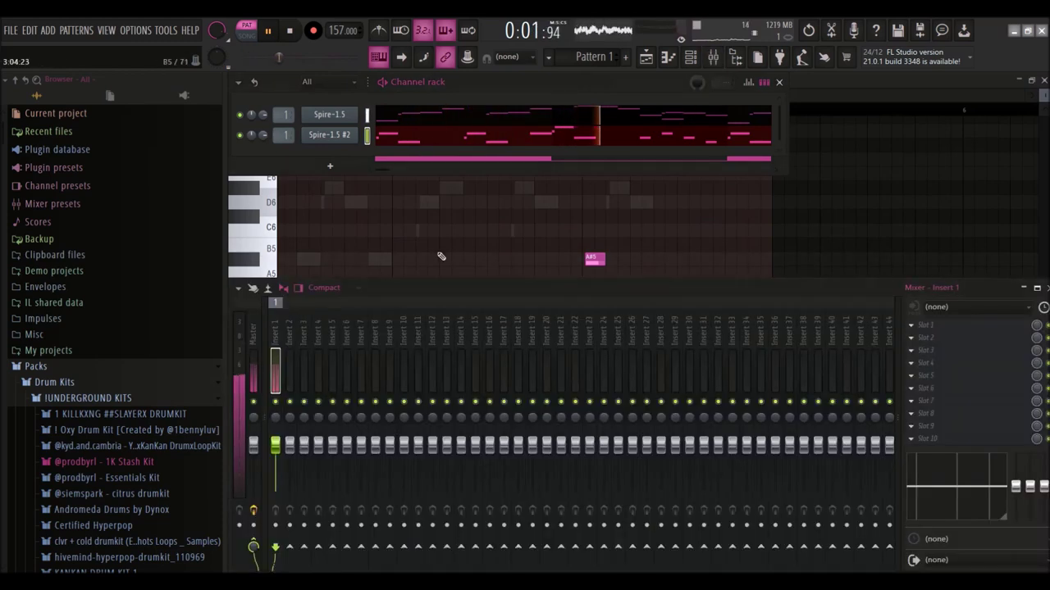
click(936, 332)
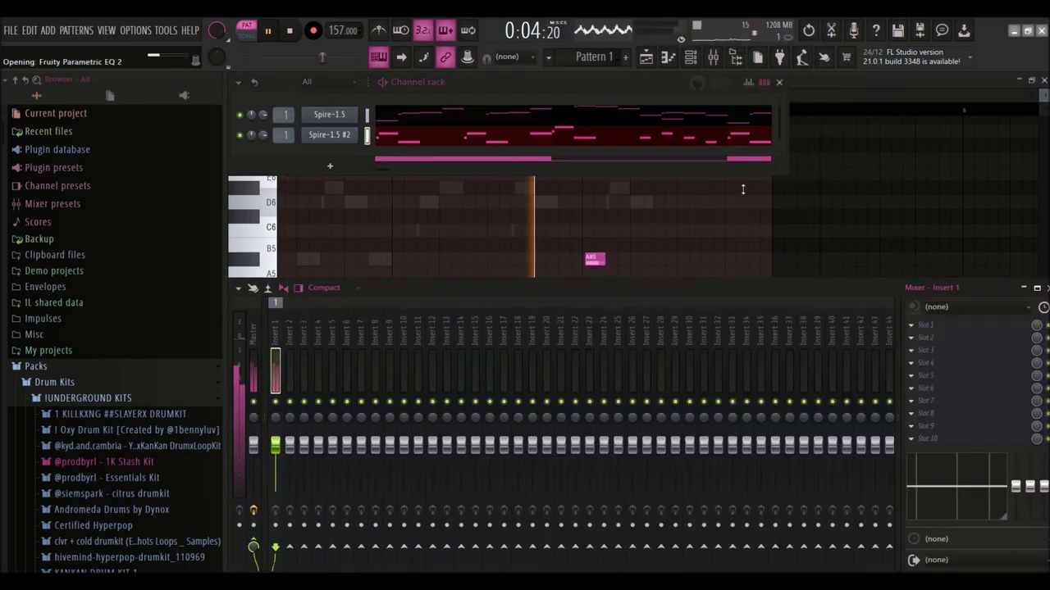
click(697, 178)
Step: Turn EQ band 1 into a steep high-pass filter with its cutoff at about 200 Hz
right_click(385, 328)
mouse_move(410, 363)
click(456, 399)
right_click(386, 329)
click(447, 410)
drag(385, 328, 430, 329)
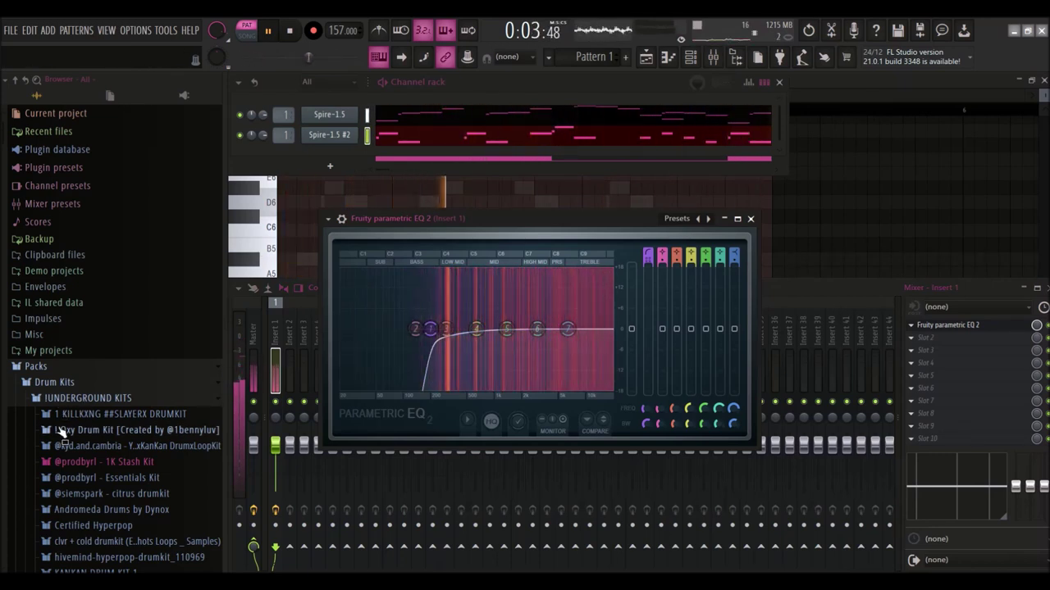
Step: Stop playback and add the 4am 808 [Clean] sample from the 1K Stash Kit's 808s folder as a new channel
scroll(107, 311, down, 4)
click(105, 291)
click(88, 296)
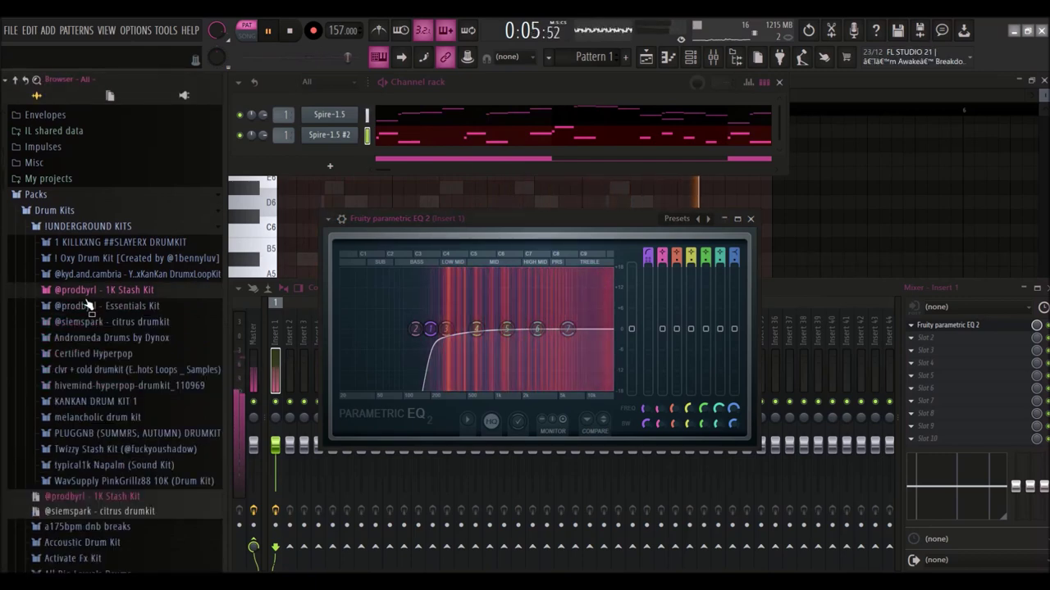
click(83, 301)
key(space)
click(79, 294)
click(74, 305)
scroll(95, 344, down, 2)
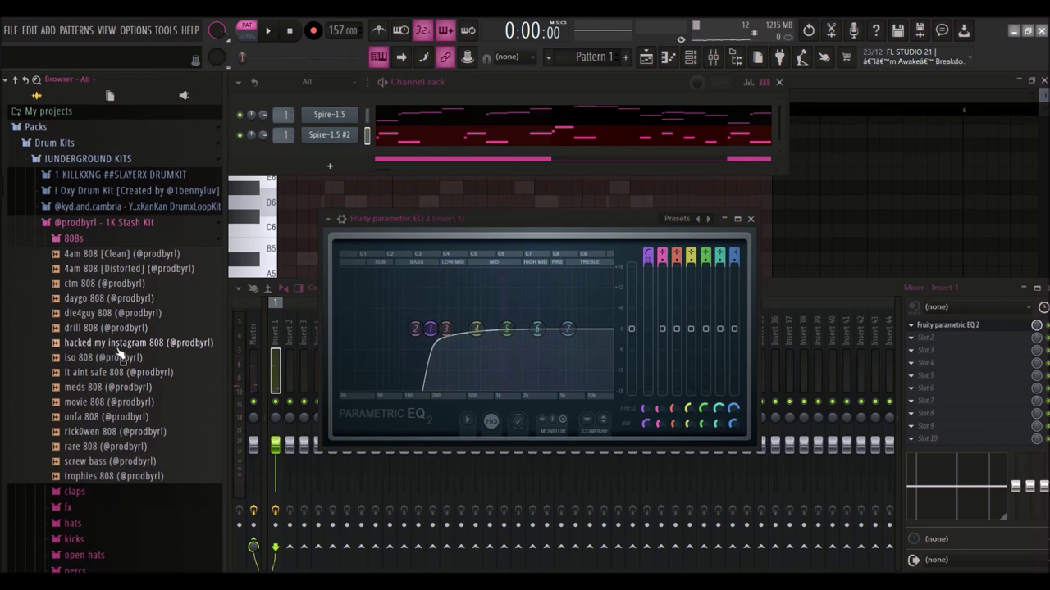
drag(114, 254, 259, 164)
drag(329, 149, 331, 154)
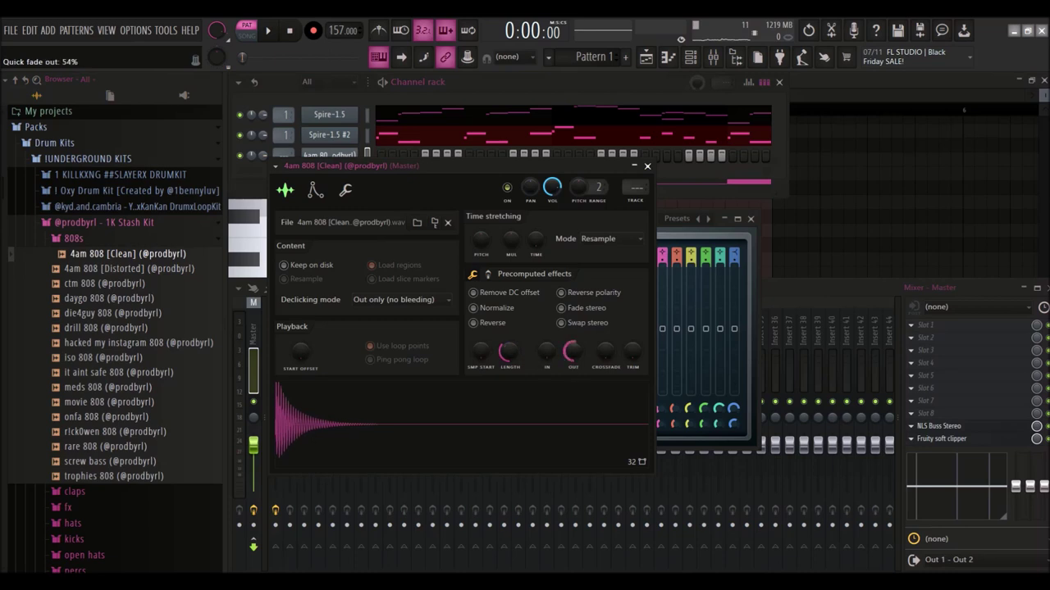
Step: Adjust the 808 sample's fade-out and set its volume envelope's attack and release to zero
drag(574, 366, 574, 345)
click(315, 190)
drag(315, 327, 315, 345)
drag(403, 327, 412, 338)
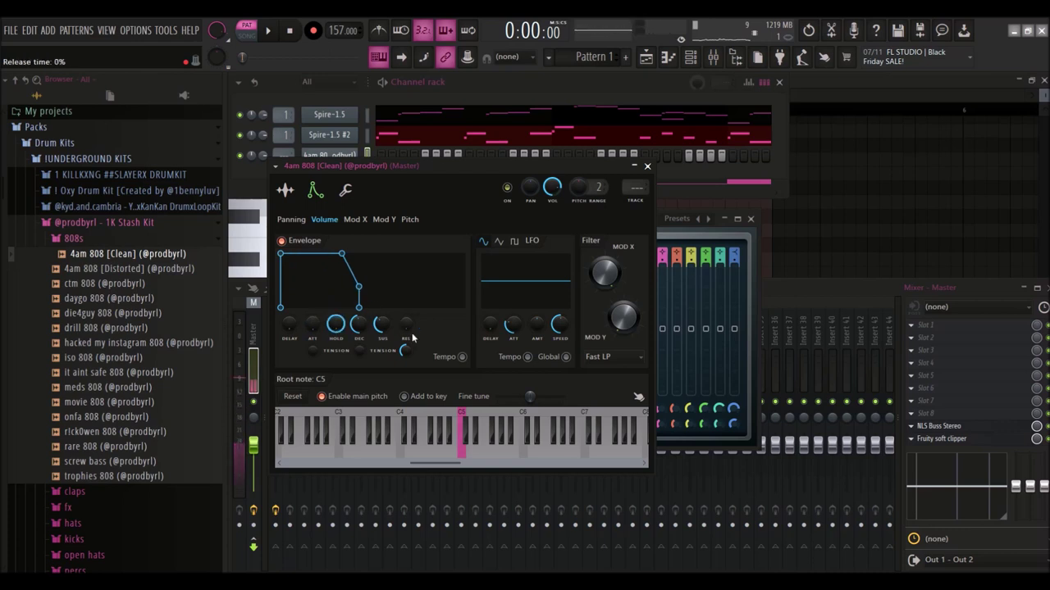
Step: Draw 808 notes on C5 at steps 1, 7 and 15 of bar 1 and step 5 of bar 2, plus D#5 at step 11
click(354, 156)
right_click(355, 155)
click(359, 157)
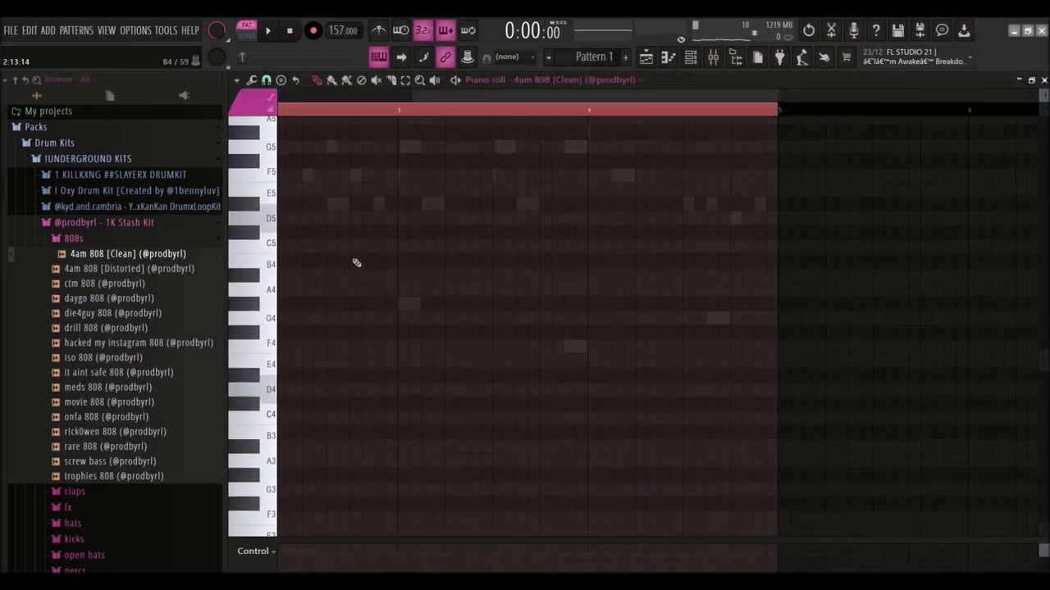
click(283, 247)
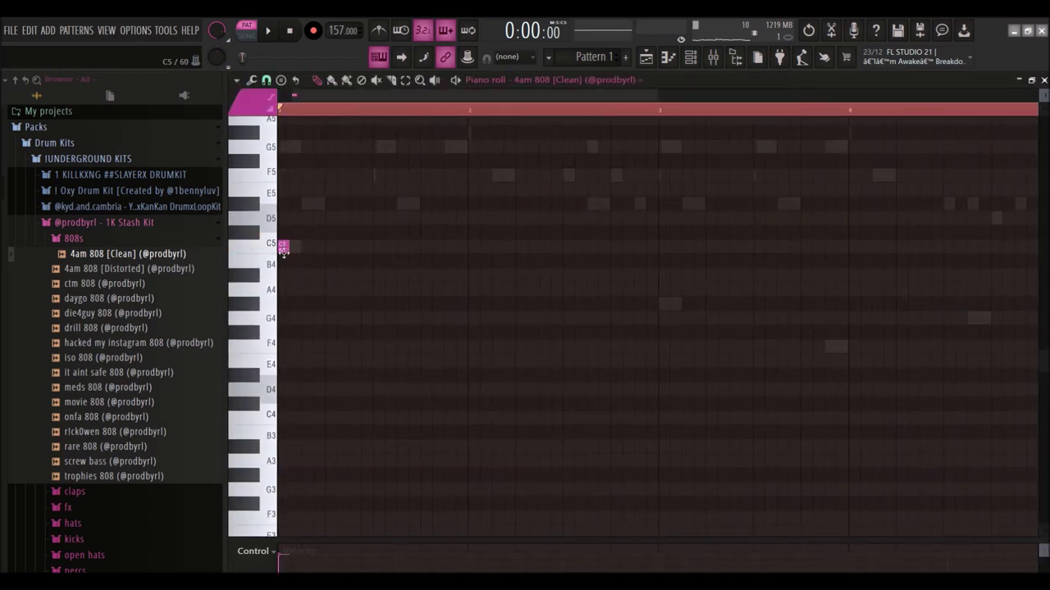
click(352, 248)
click(448, 247)
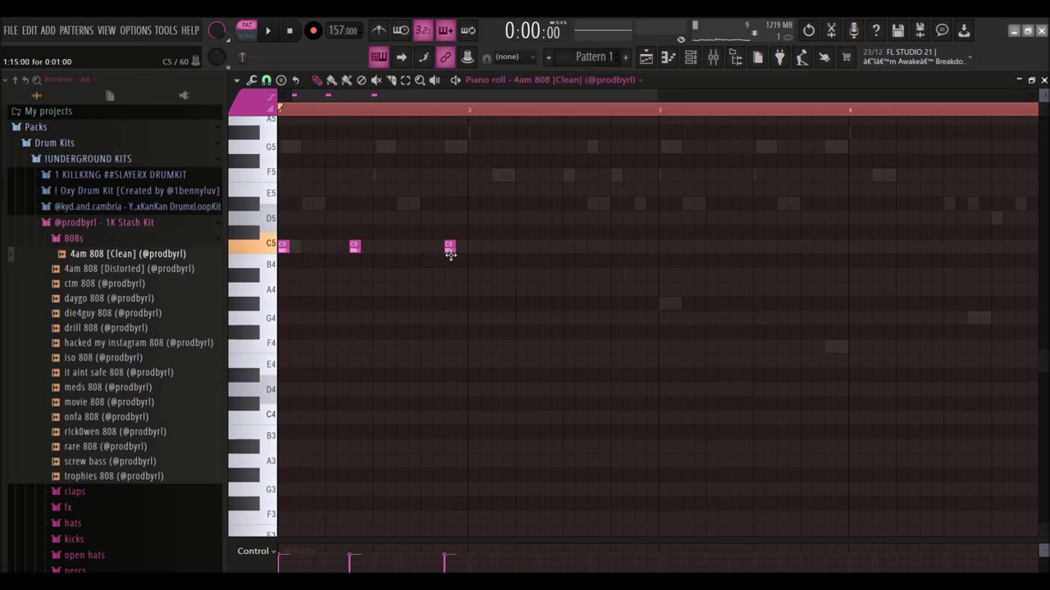
click(521, 246)
click(592, 218)
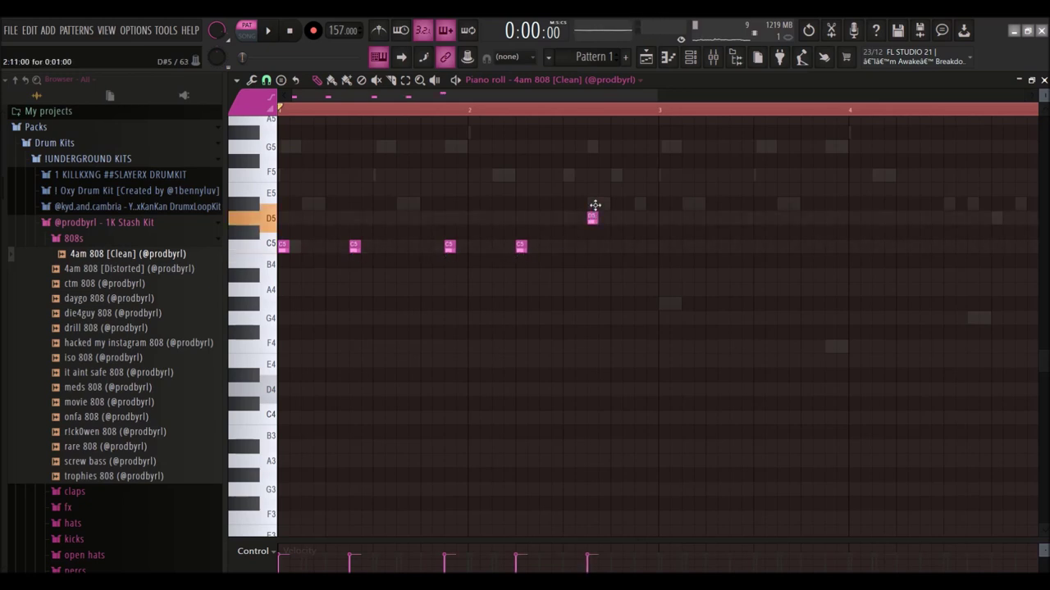
drag(595, 205, 592, 201)
Step: Draw 808 notes in bar 3: G#4 at steps 1 and 7, and F4 at steps 13 and 15
click(666, 308)
click(737, 306)
click(845, 350)
click(877, 350)
scroll(880, 356, right, 2)
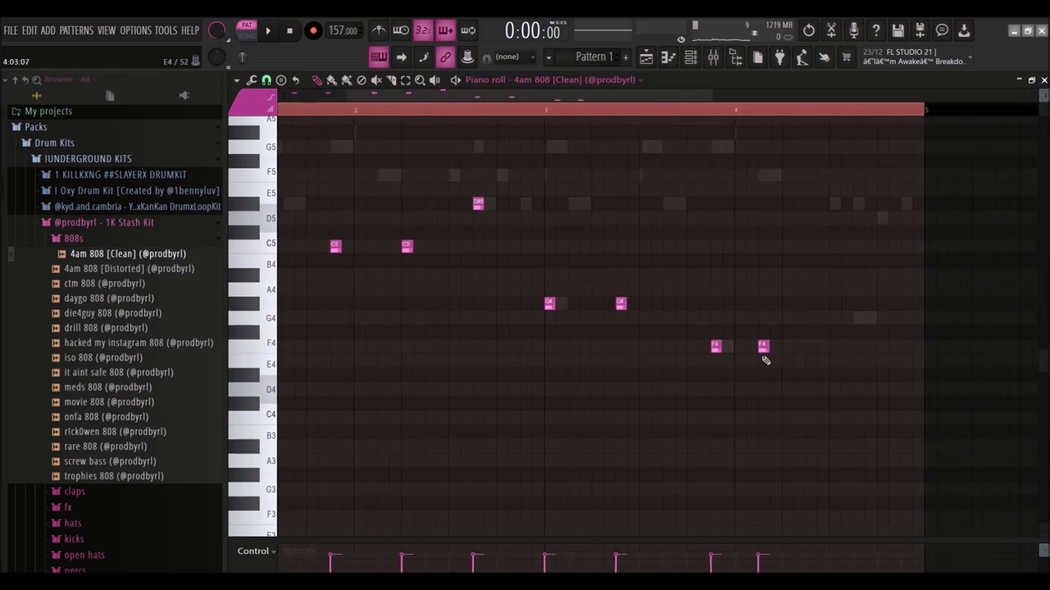
click(694, 350)
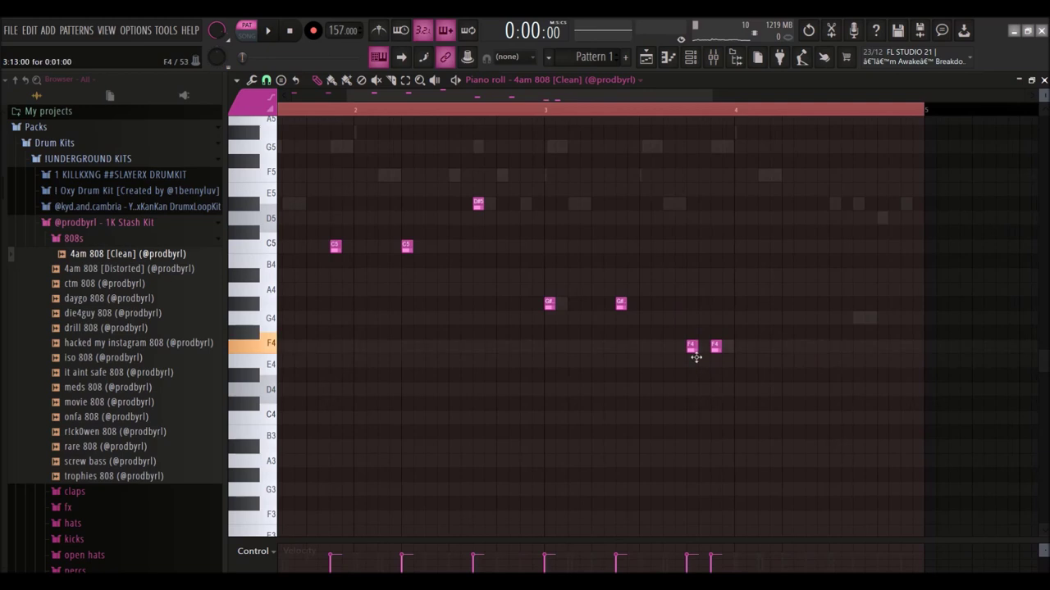
Step: Draw 808 notes at bar 4 step 5 (F4), bar 4 step 11 and bar 5 step 1 (both G4), and make all notes legato
click(790, 349)
click(859, 322)
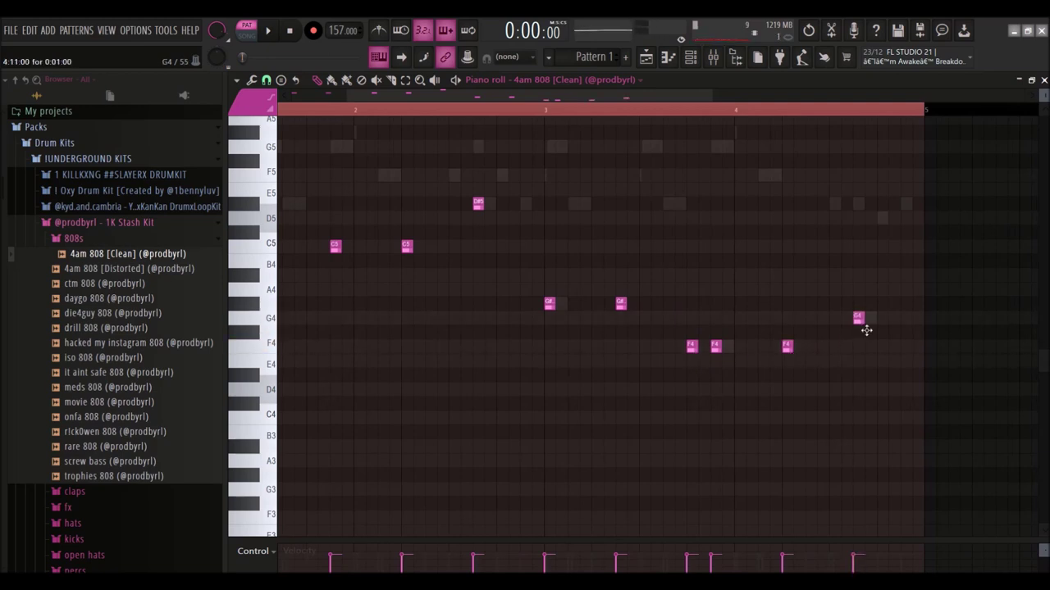
ctrl+scroll(866, 328, down, 1)
drag(866, 328, 919, 326)
key(ctrl+l)
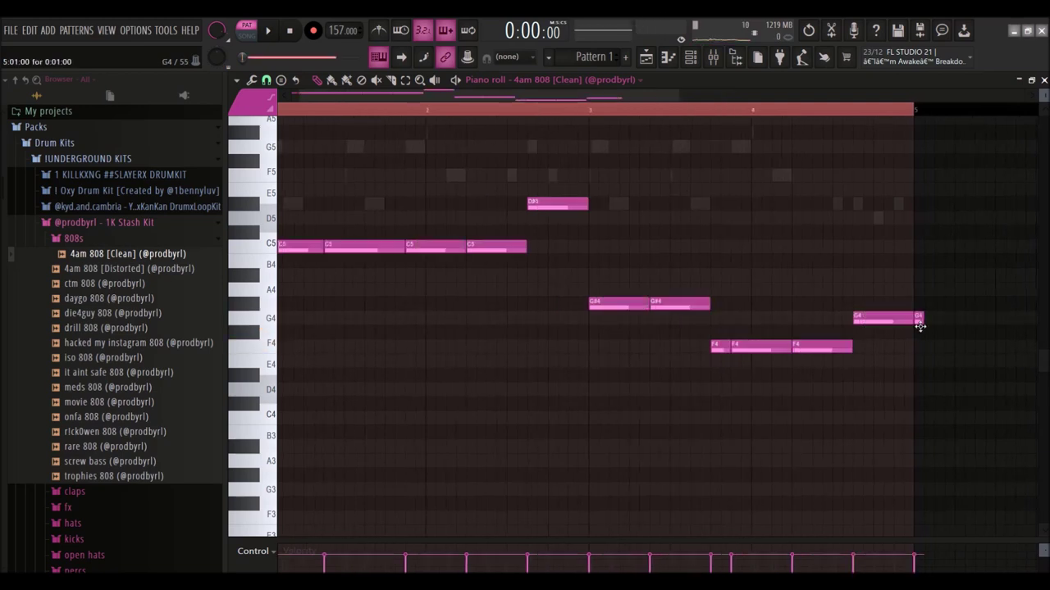
ctrl+scroll(919, 325, down, 1)
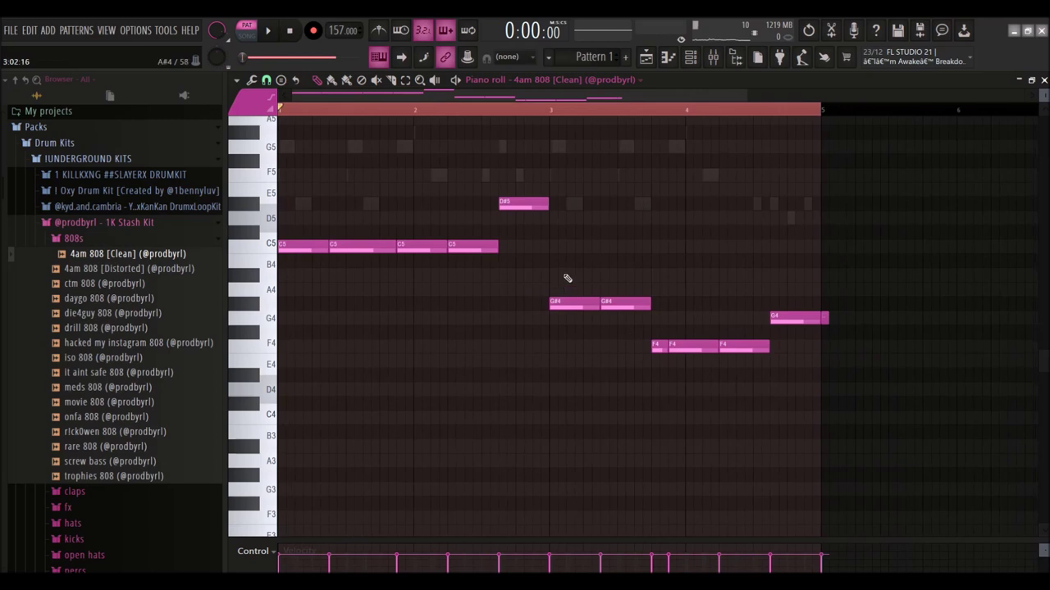
Step: Transpose all 808 notes down four semitones and delete the extra note at the start of bar 5
key(Down)
key(Down)
key(Down)
key(Down)
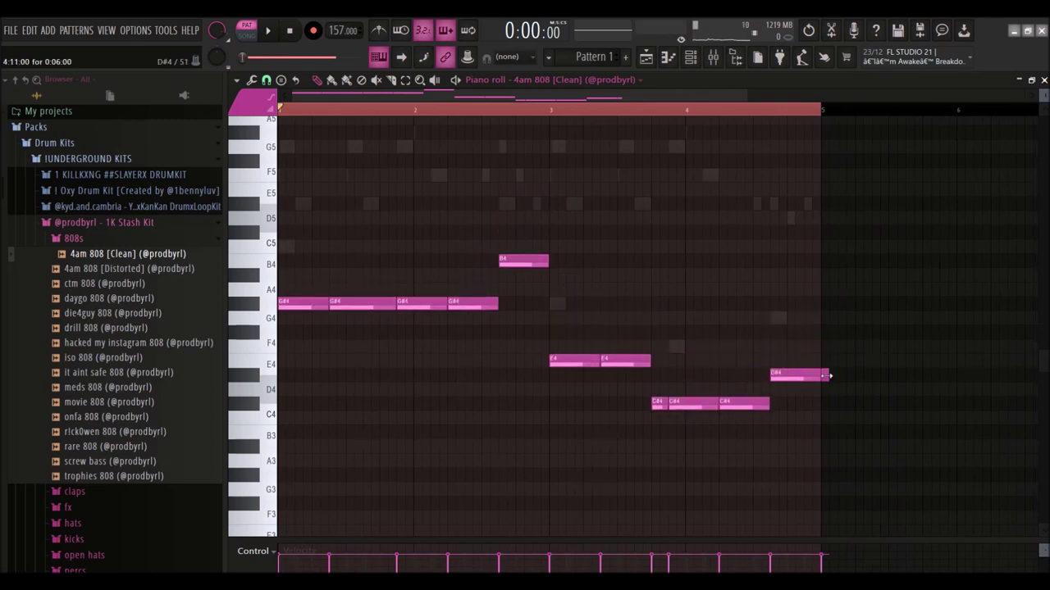
drag(834, 378, 830, 380)
key(ctrl+a)
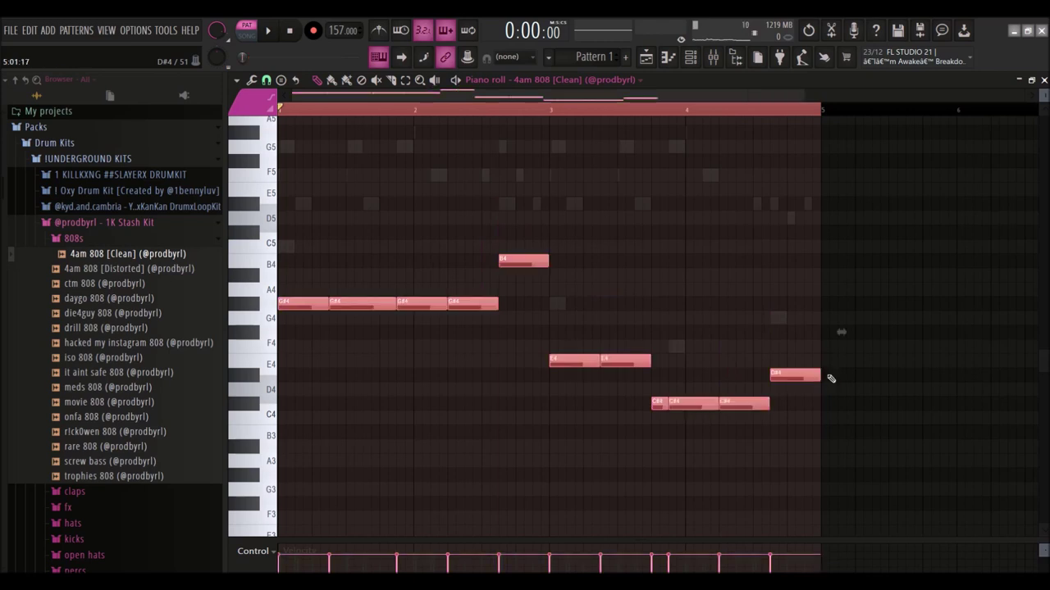
Step: Transpose both Spire melody channels down four semitones to match the 808, and play the pattern to check
click(690, 56)
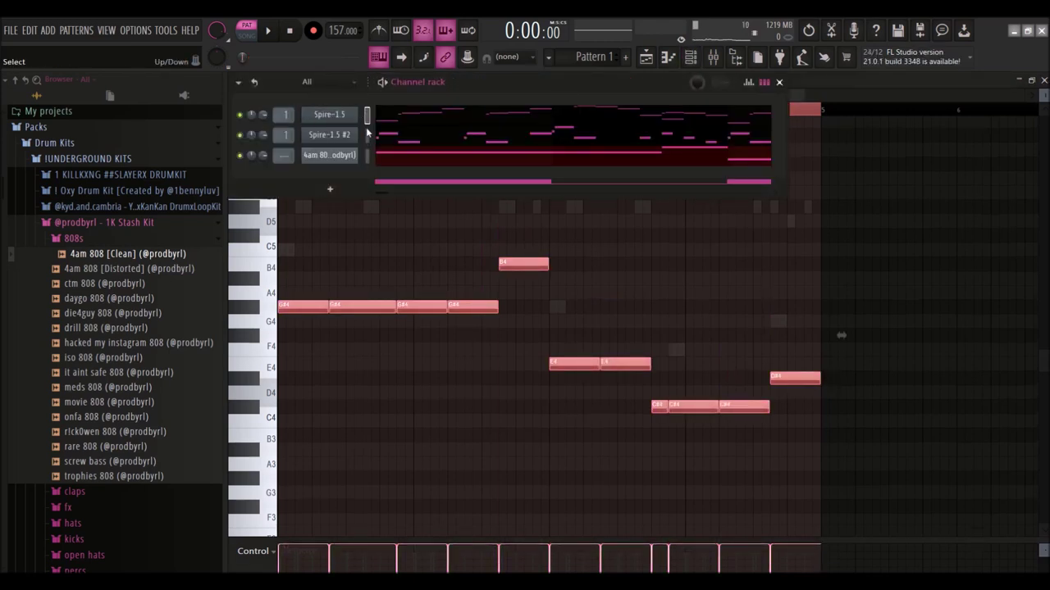
click(238, 82)
click(282, 239)
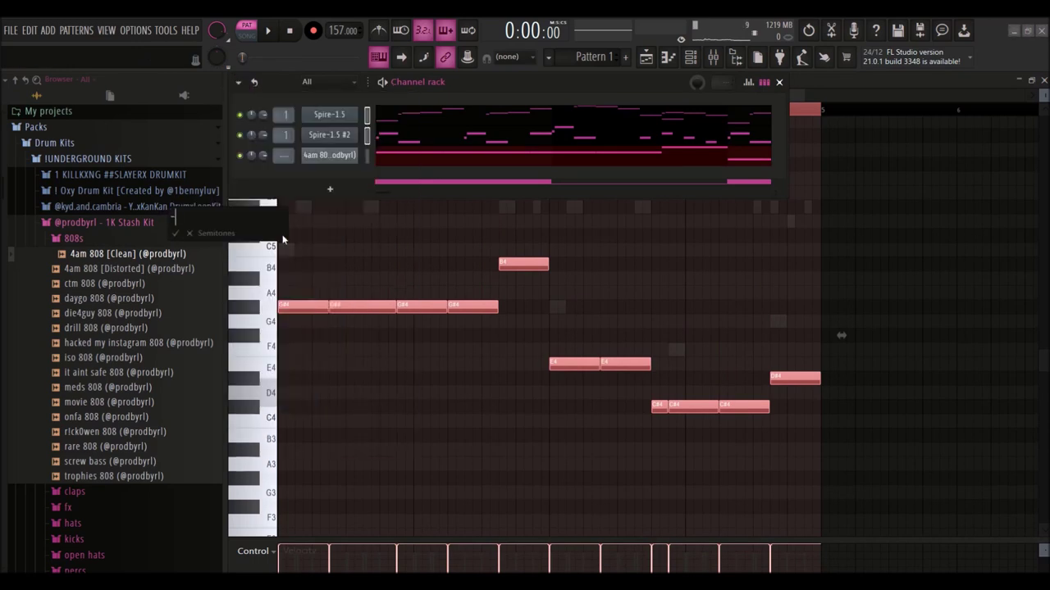
key(space)
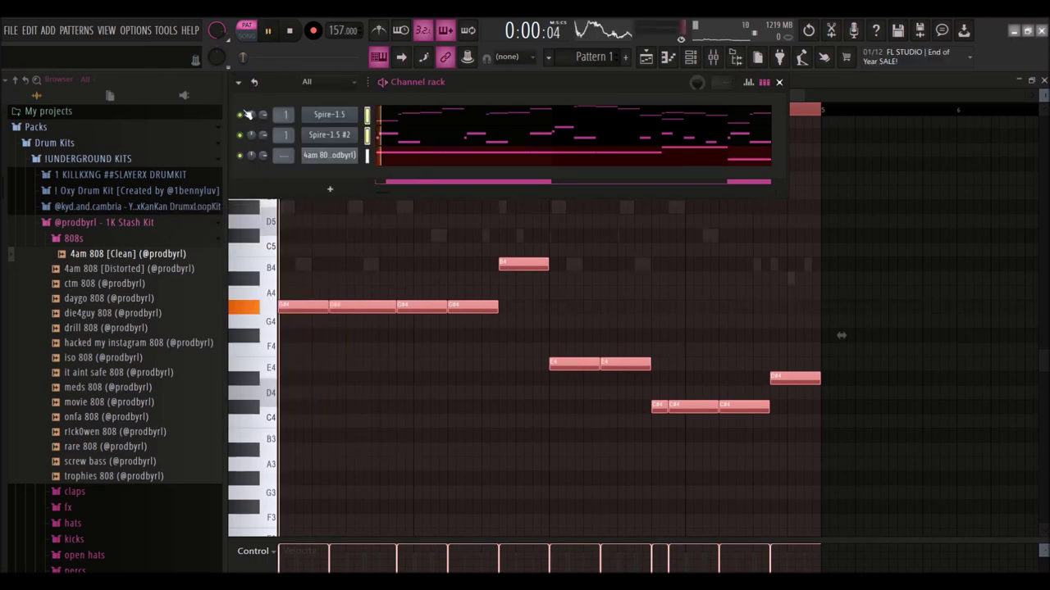
key(space)
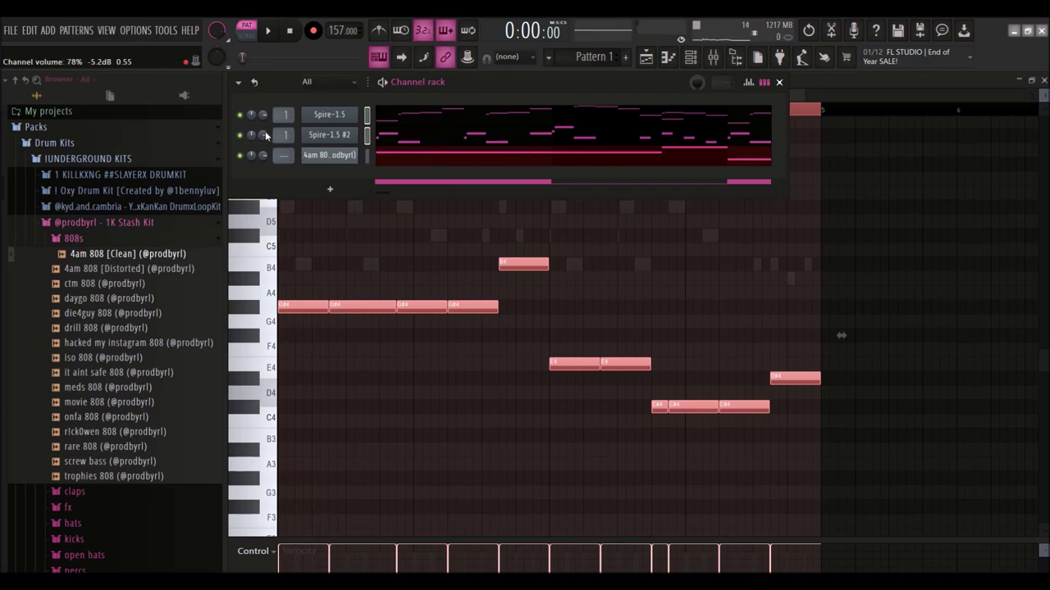
key(space)
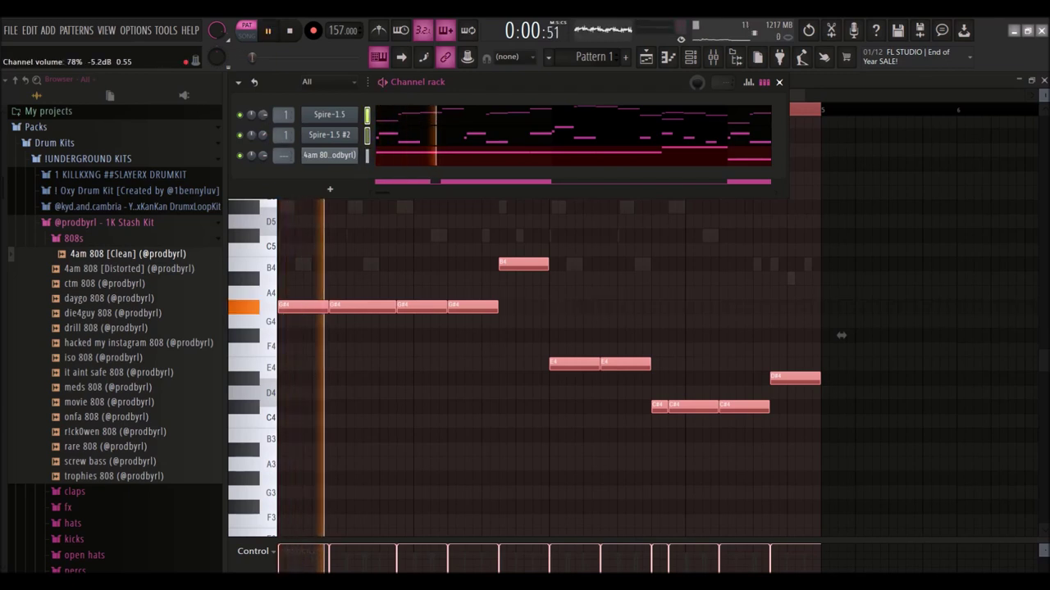
Step: Stop playback and raise all 808 notes by one octave
click(340, 243)
key(space)
key(ctrl+Up)
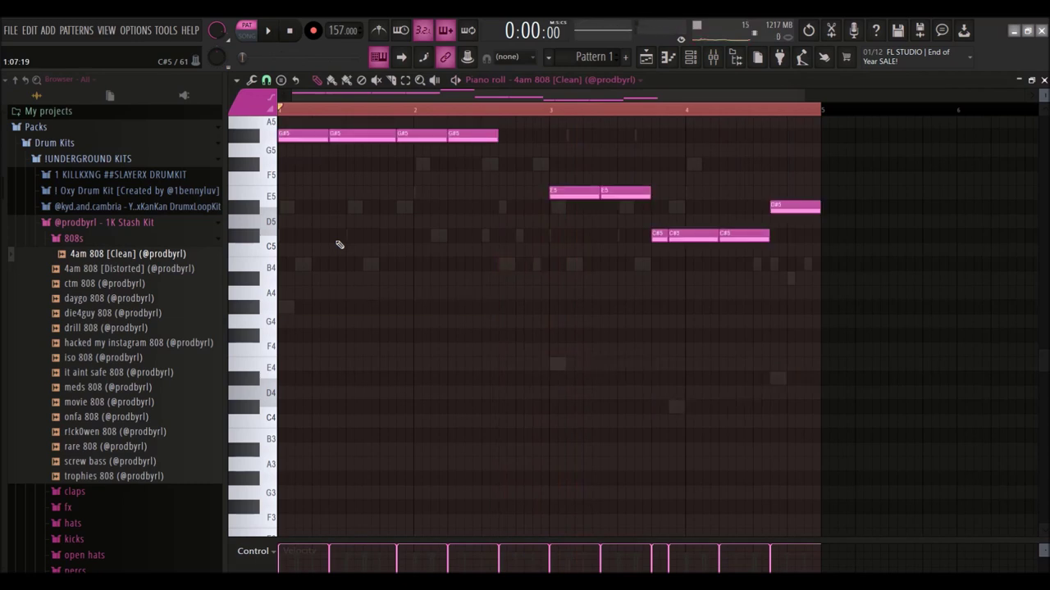
Step: Play the pattern and lower the Spire melody channel's volume to 65%
key(space)
scroll(340, 241, up, 3)
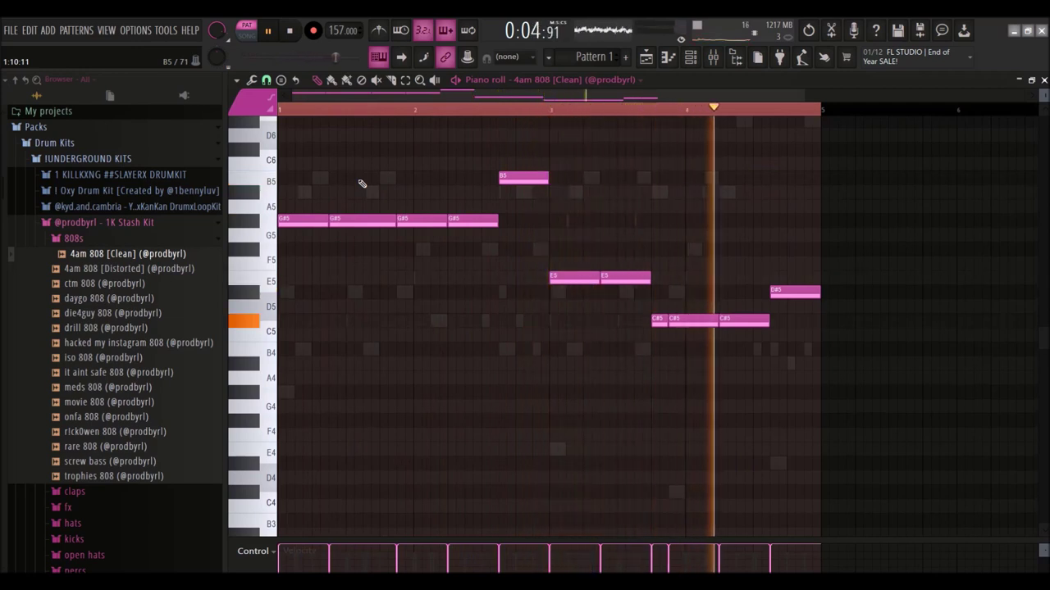
click(692, 59)
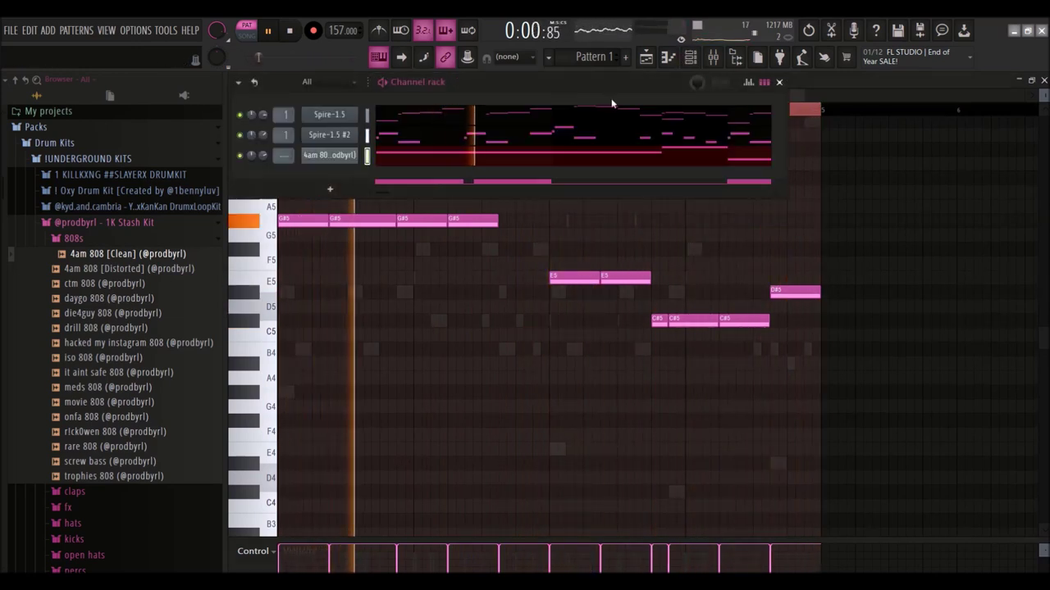
drag(261, 122, 263, 147)
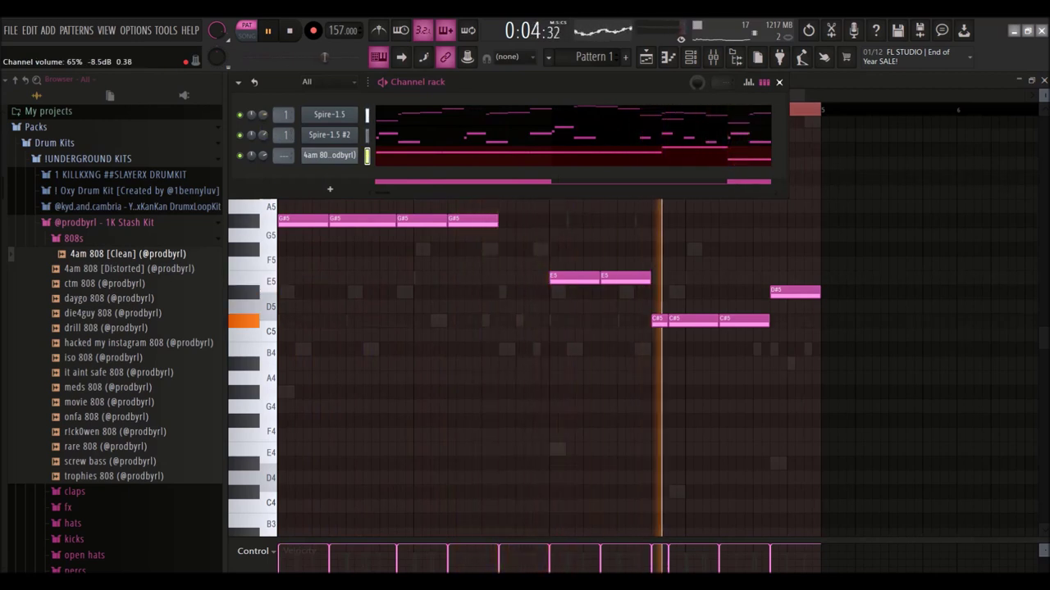
Step: Add the eddie gianni clap from the 1K Stash Kit's claps folder as a new channel and open its piano roll
click(131, 239)
click(82, 254)
drag(114, 315, 341, 181)
right_click(343, 177)
click(388, 176)
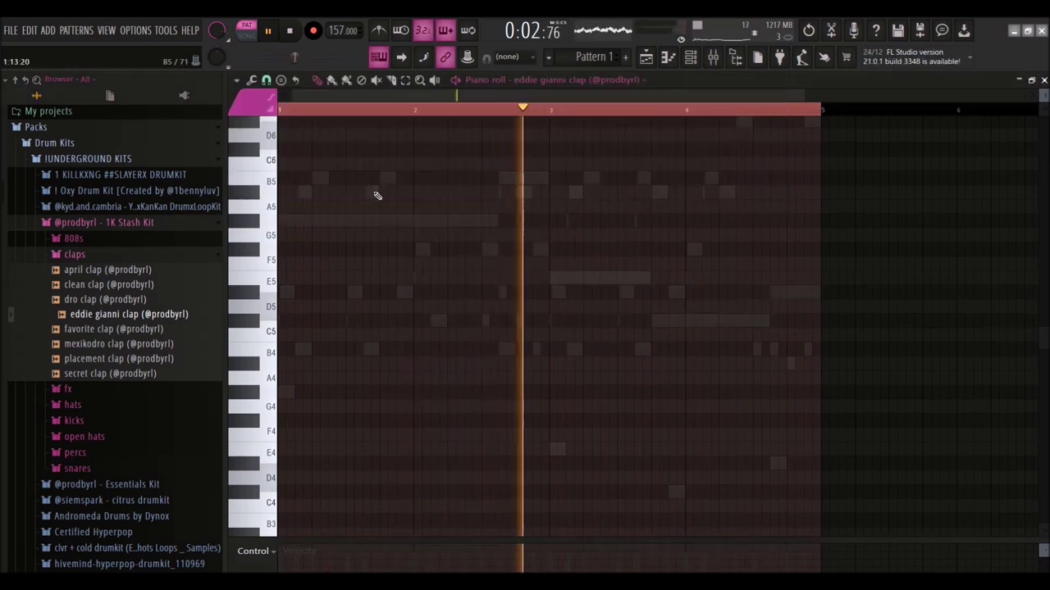
Step: Draw C5 clap notes at step 9 of bars 1 and 3, steps 3 and 9 of bar 2, and steps 3, 9 and 15 of bar 4
click(357, 222)
drag(358, 227, 356, 338)
click(435, 339)
click(485, 337)
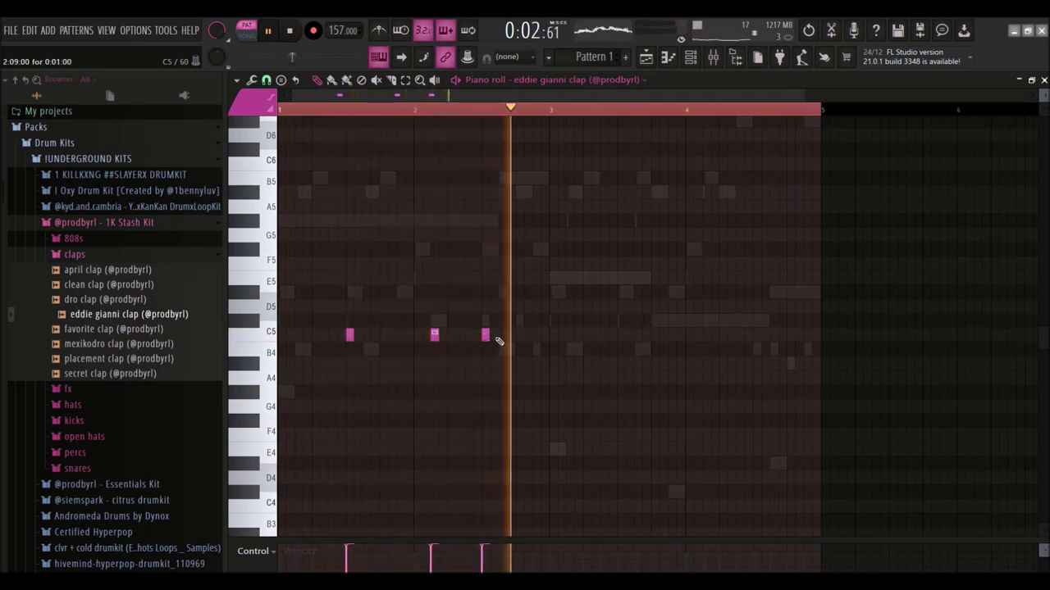
click(621, 337)
click(707, 335)
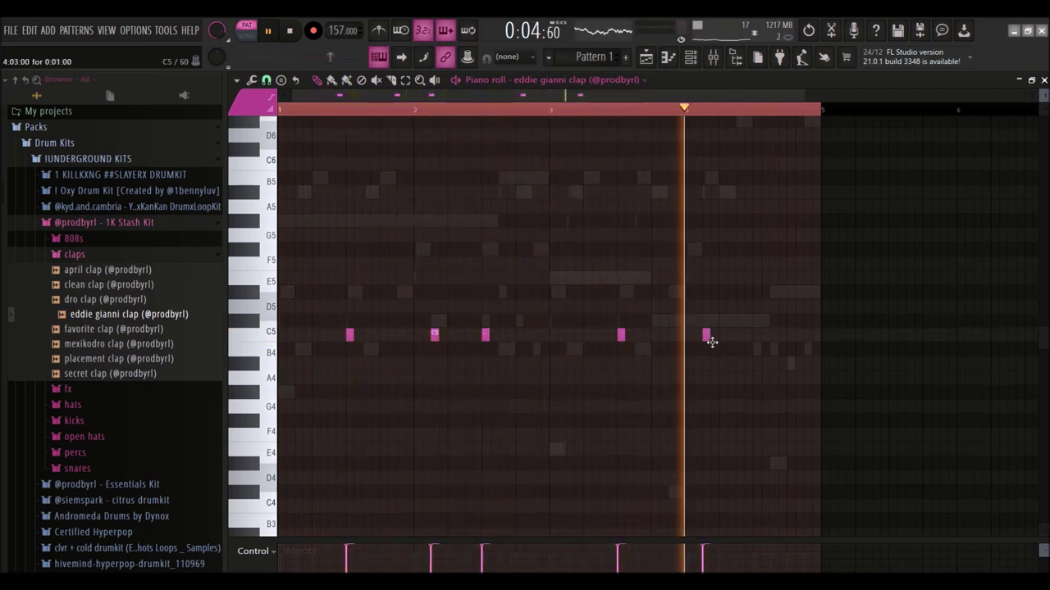
click(757, 336)
click(808, 335)
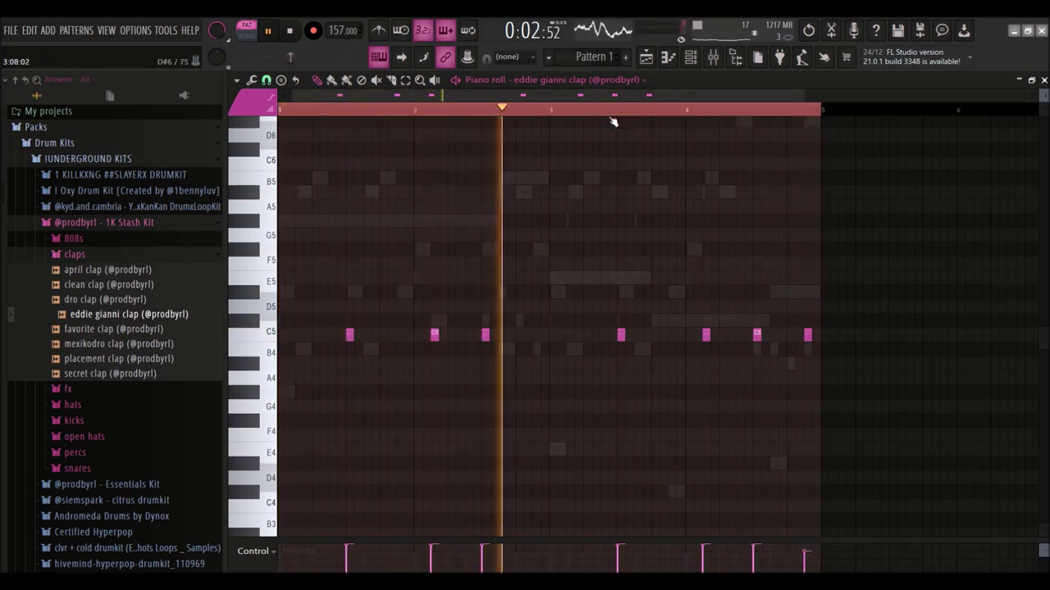
Step: Split the 808's B5 note with an added hit at step 15 of bar 2, keeping the notes legato
click(542, 80)
click(561, 127)
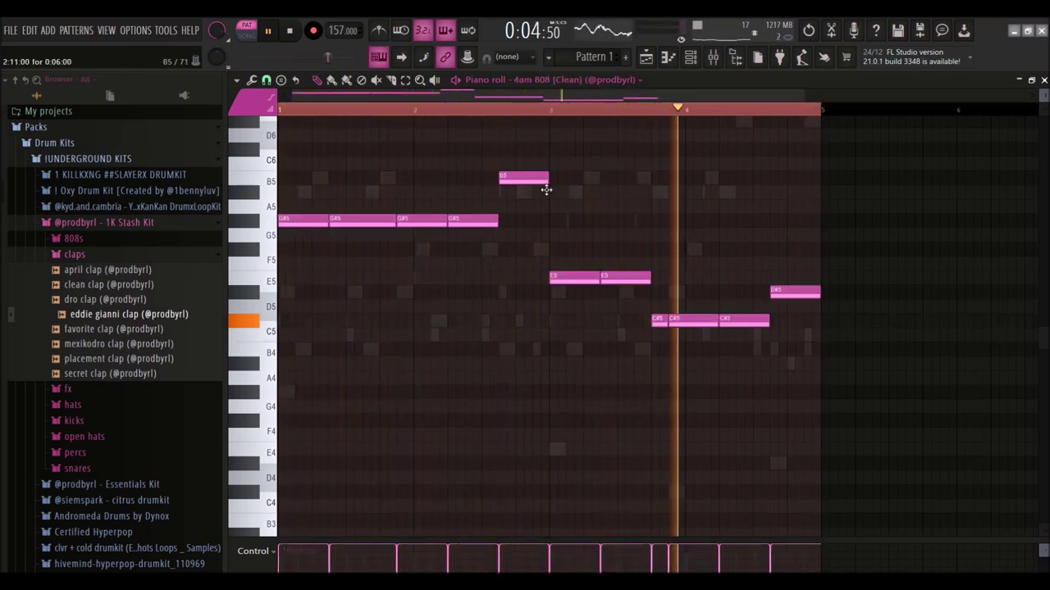
click(543, 180)
ctrl+click(525, 182)
ctrl+shift+click(547, 182)
drag(563, 245, 570, 296)
key(ctrl+l)
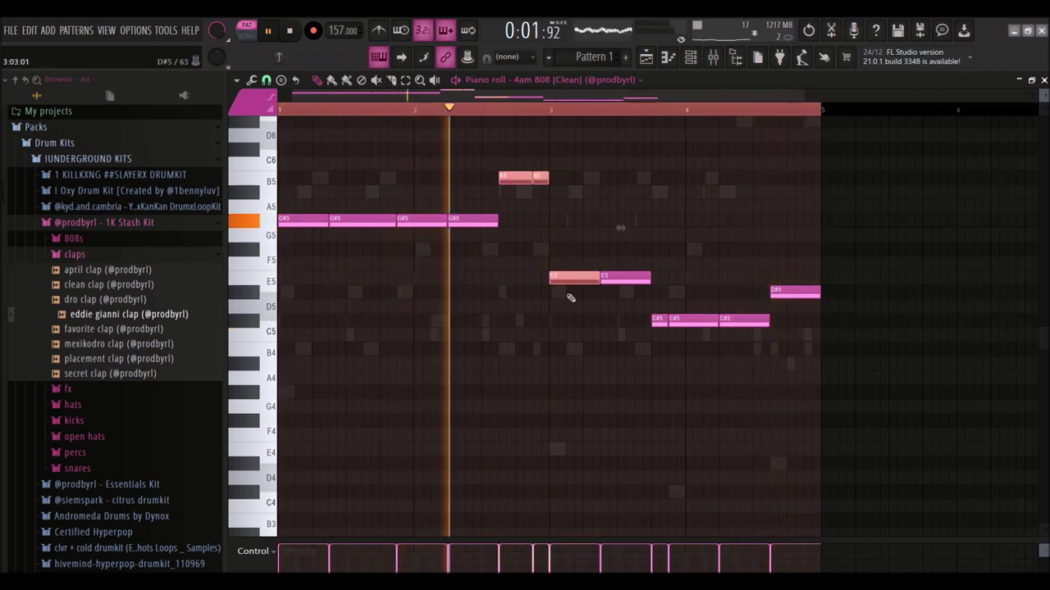
click(598, 178)
Step: Stop playback and add the pierre hat from the 1K Stash Kit's hats folder as a new channel
click(690, 57)
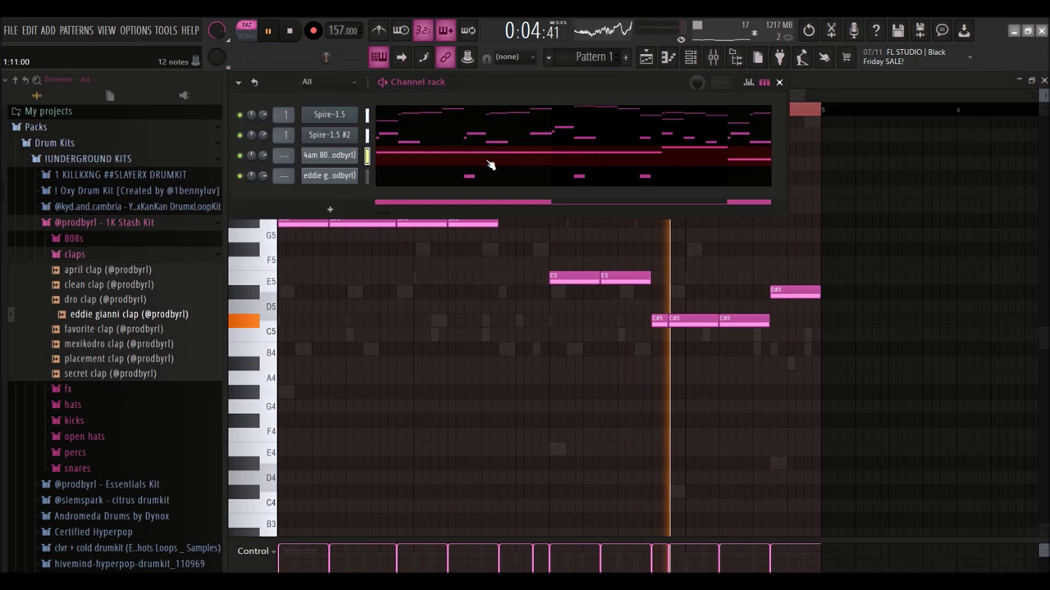
key(space)
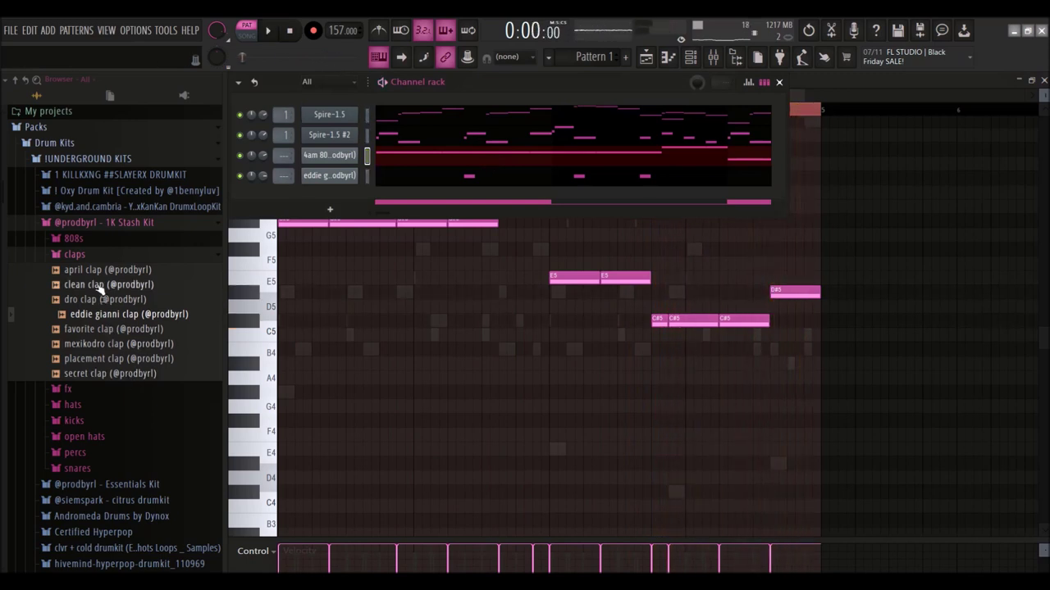
click(84, 257)
click(72, 286)
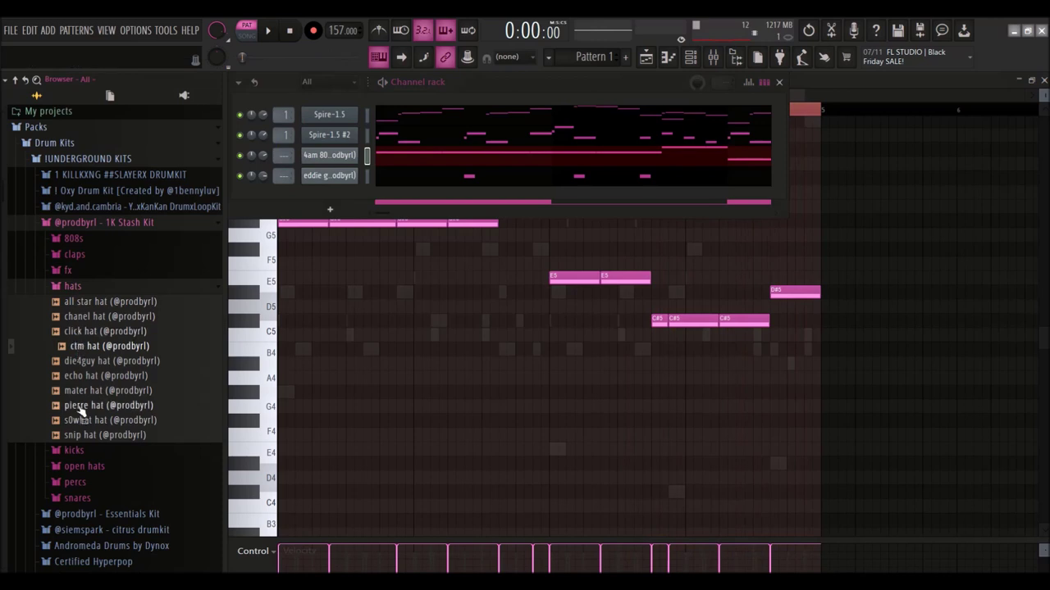
drag(302, 217, 381, 199)
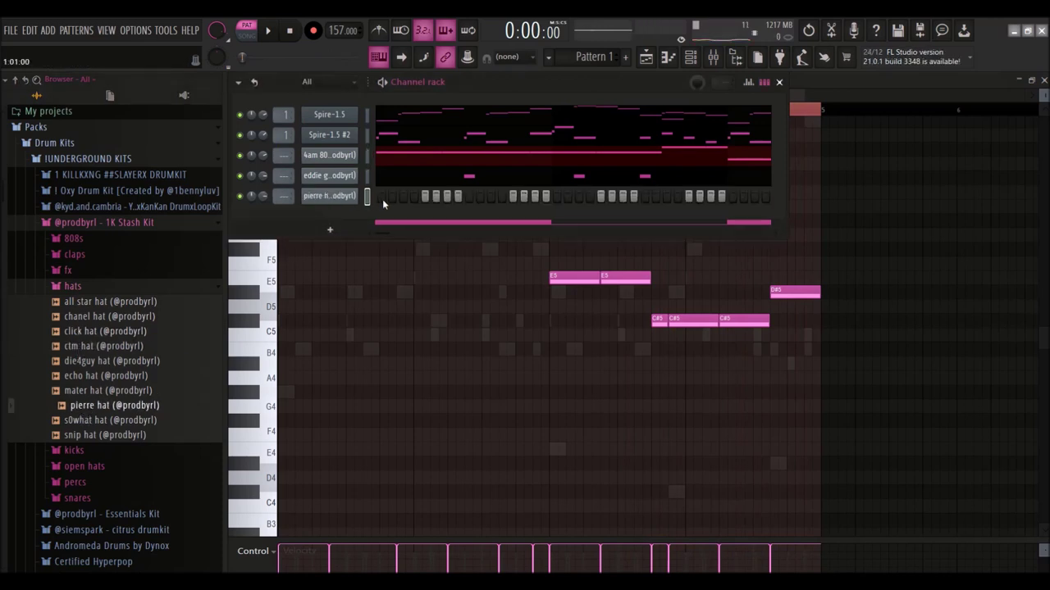
Step: Program the pierre hat during playback at steps 1, 7, 13 and 15 of bar 1 and steps 5, 11 and 15 of bar 2
key(space)
click(515, 199)
click(533, 199)
click(600, 197)
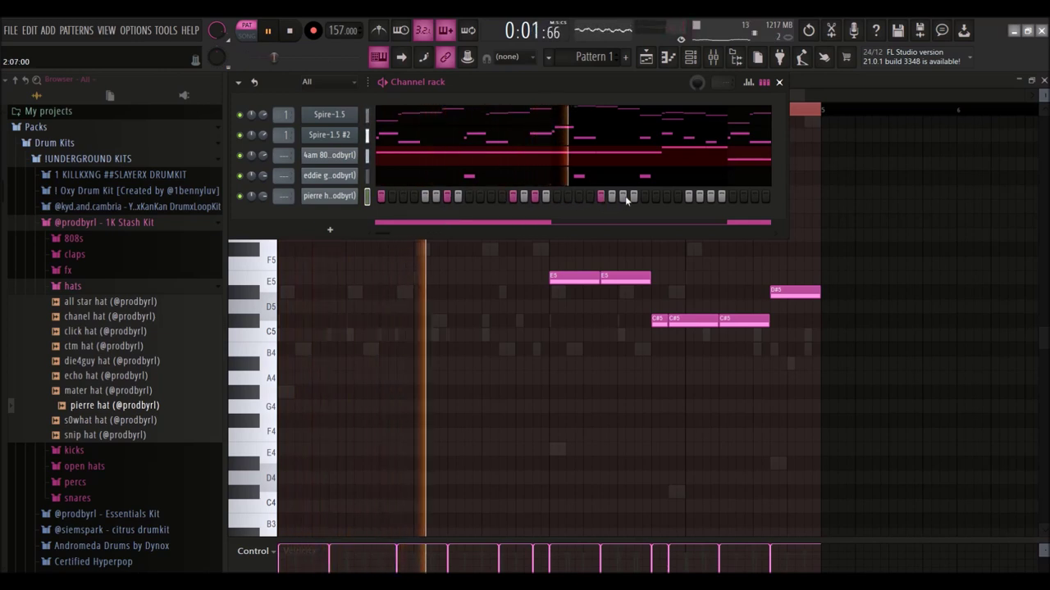
click(665, 197)
key(space)
Step: Duplicate the two-bar hat pattern into bars 3 and 4, lengthen all hat notes to one step and play the result
right_click(318, 195)
click(389, 199)
click(550, 112)
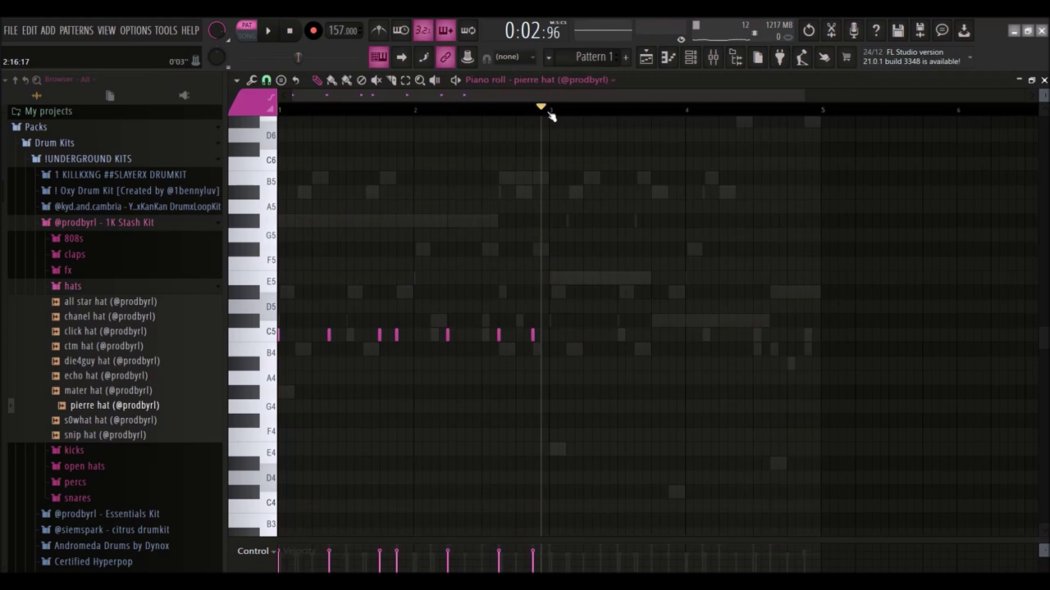
key(ctrl+a)
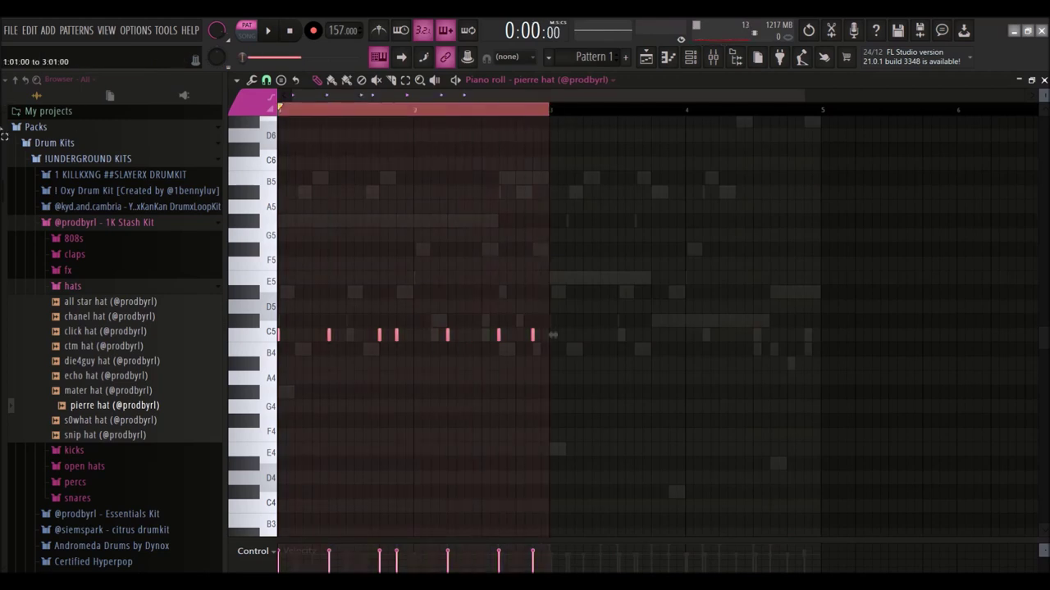
key(ctrl+b)
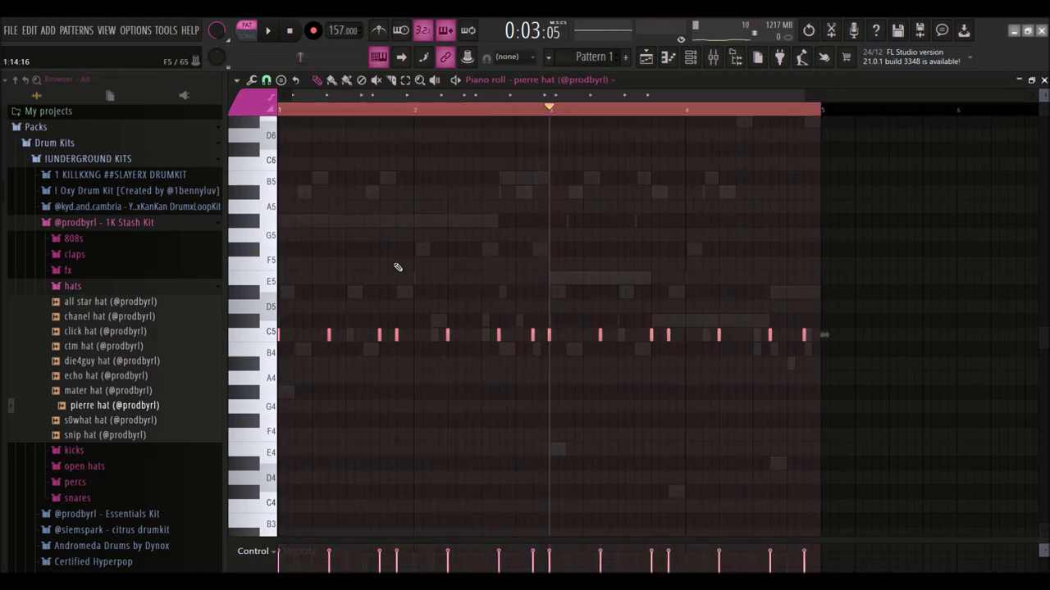
key(space)
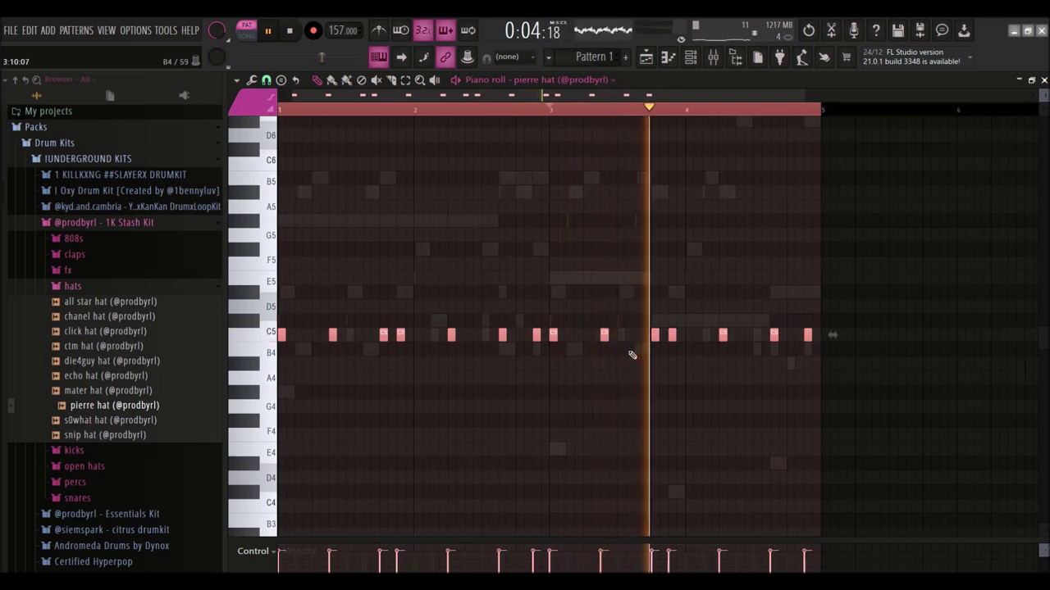
Step: Route the pierre hat to mixer track 2 and load HalfTime on it with a 21% mix and a 67% slot mix level
key(F6)
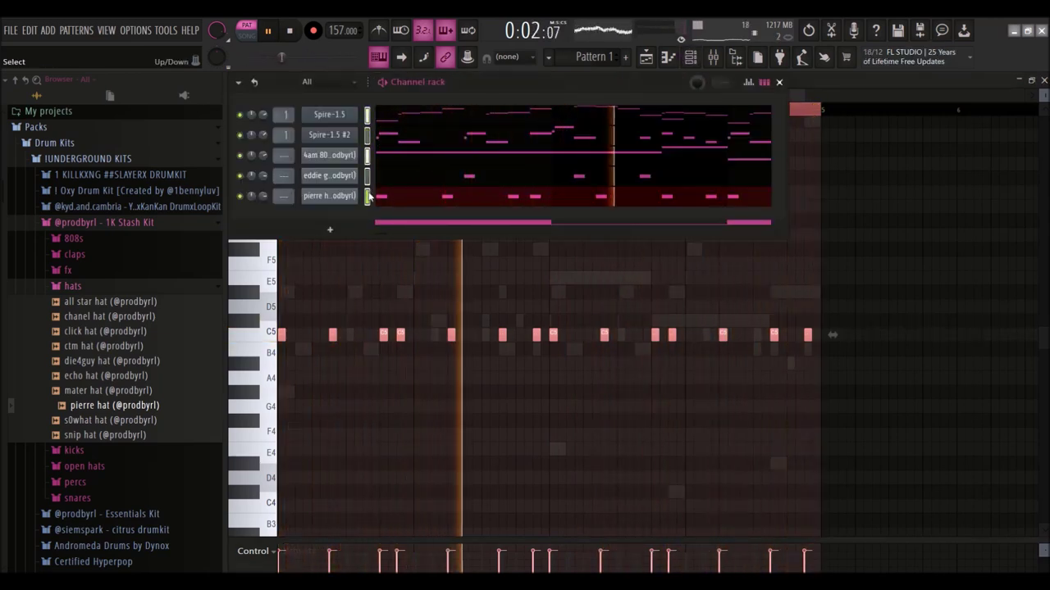
key(ctrl+l)
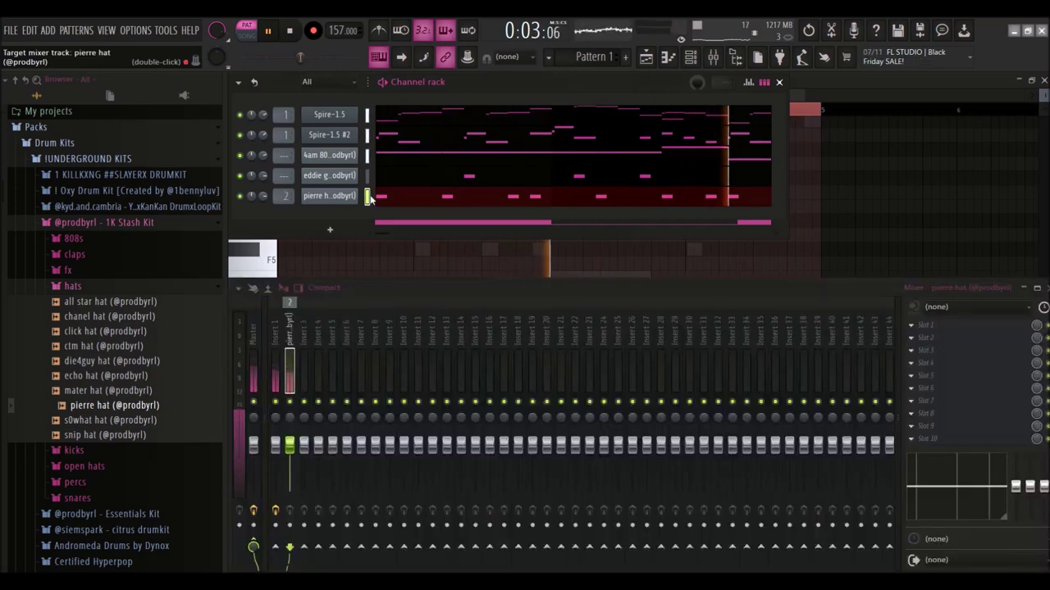
click(945, 328)
click(492, 246)
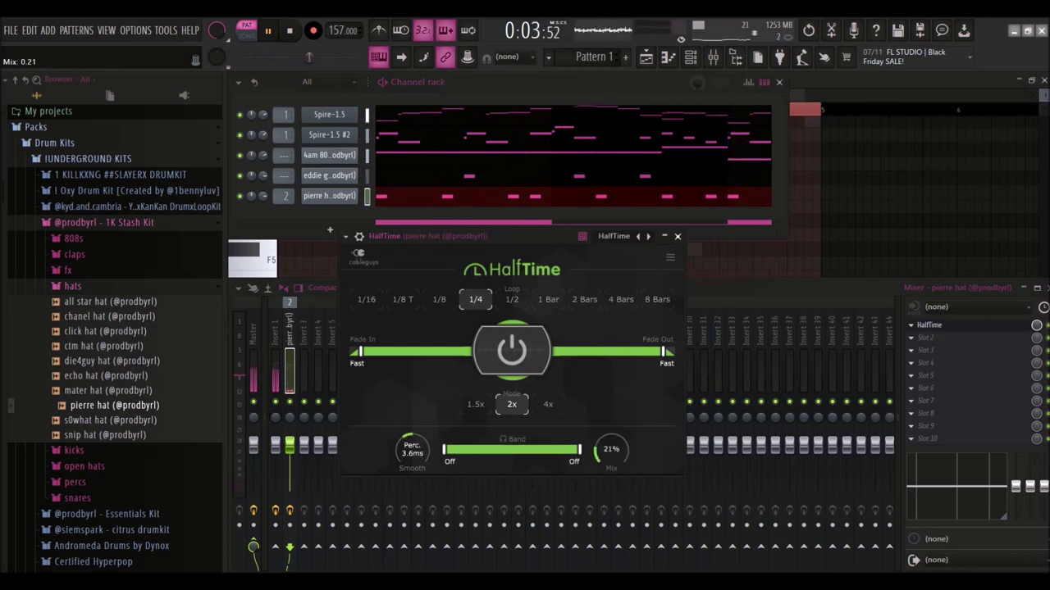
click(1036, 325)
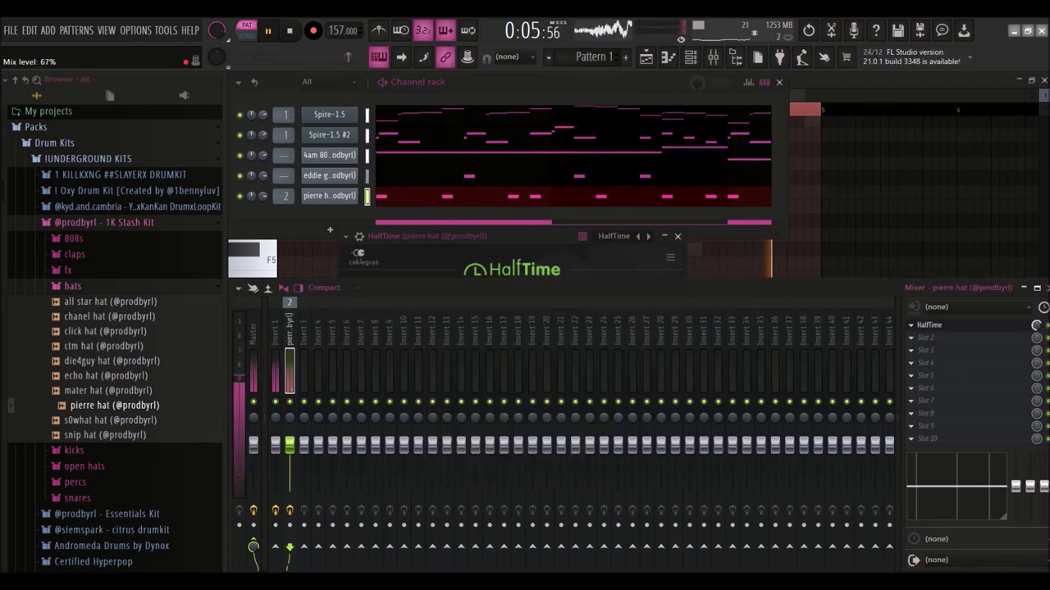
Step: Lower the velocity of the hat hits at step 15 of bars 2 and 4, the latter to about 43%
click(386, 199)
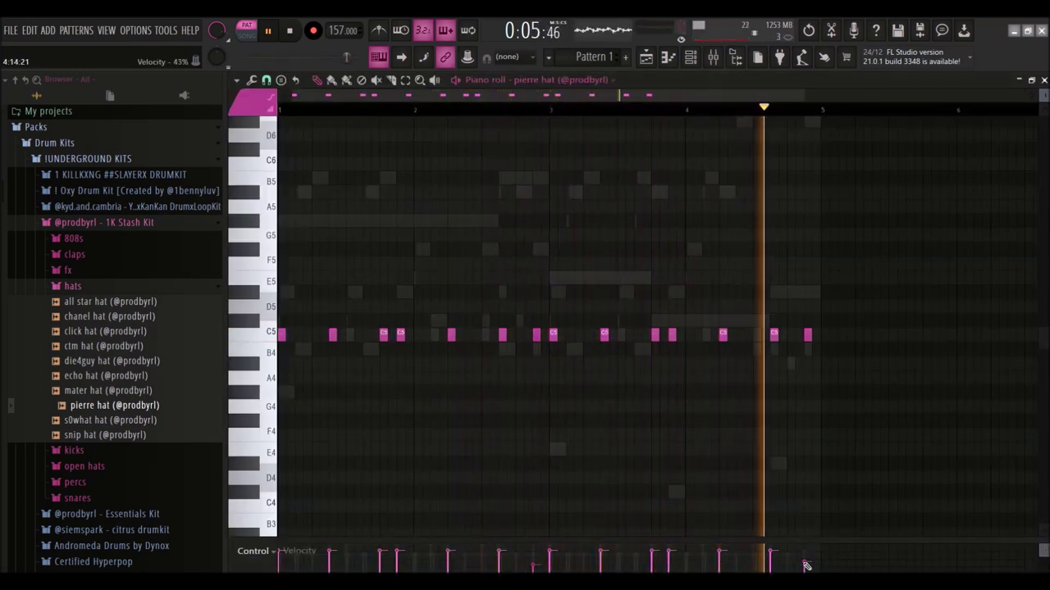
click(691, 60)
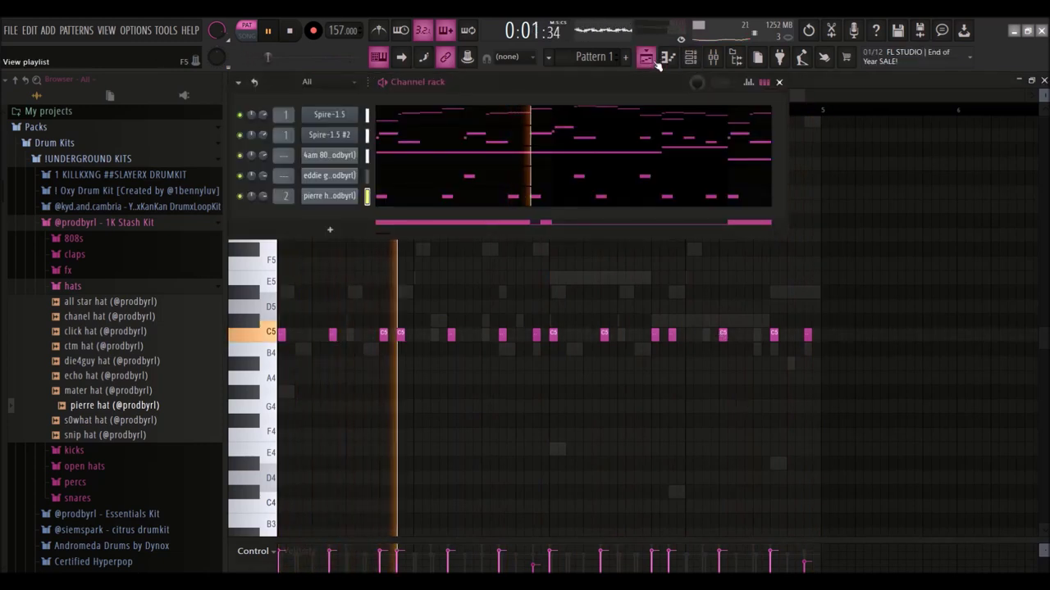
Step: Place Pattern 1 in the playlist at bars 1 and 5, and split the pattern by channel
click(647, 59)
click(422, 139)
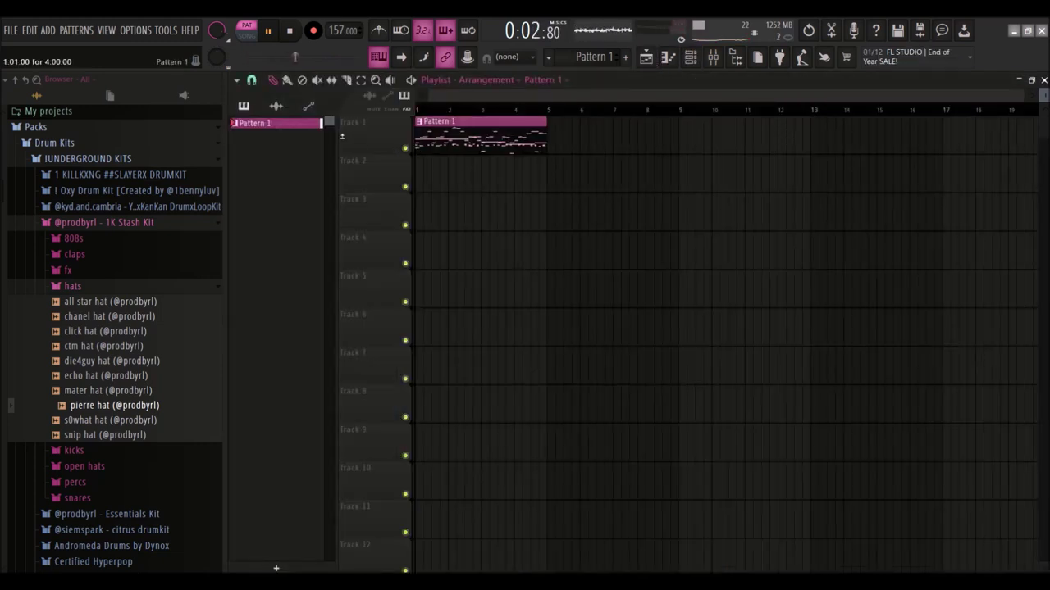
click(556, 139)
right_click(293, 122)
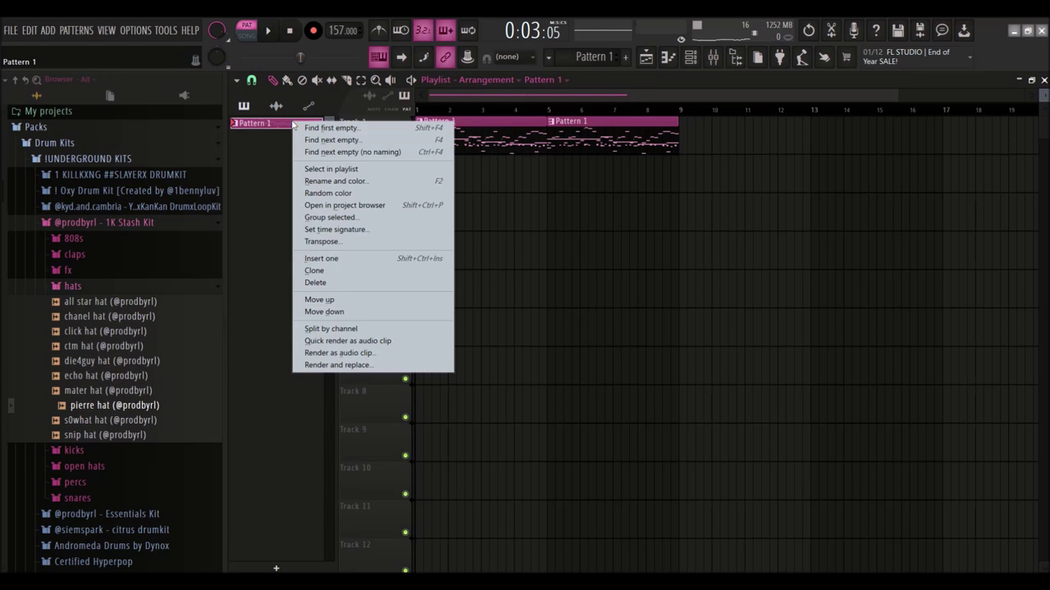
click(320, 326)
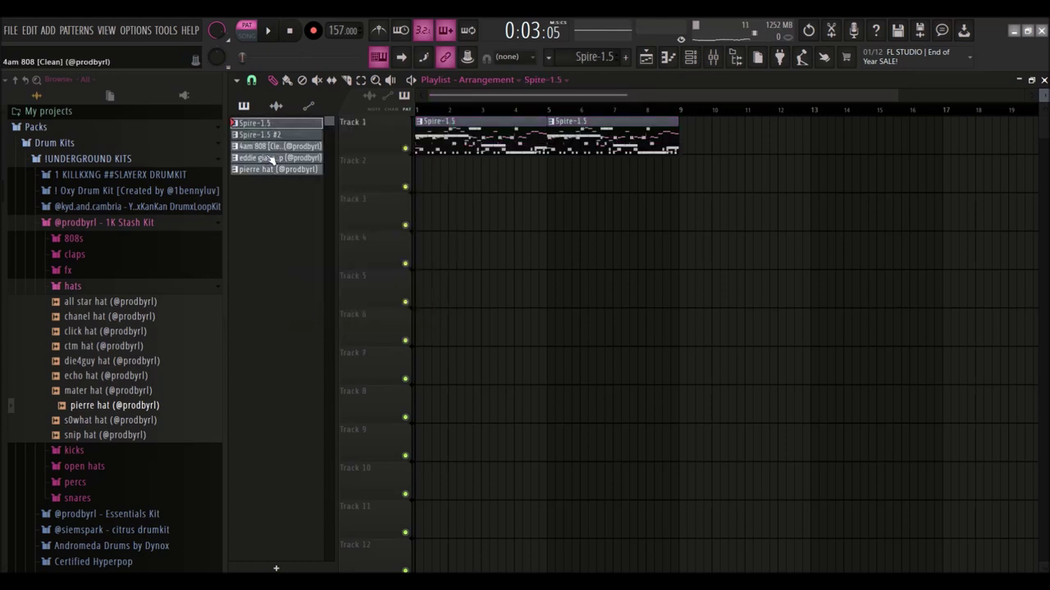
Step: Place the five split patterns on tracks 2 to 6 starting at bar 1, and delete the original clips from track 1
drag(267, 130, 518, 176)
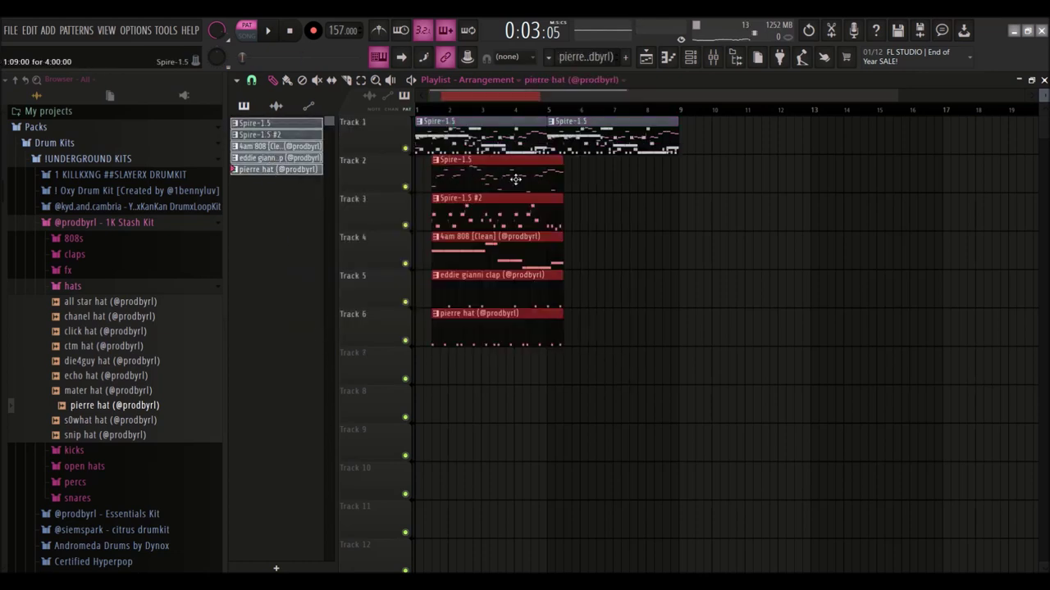
click(565, 132)
right_click(564, 131)
right_click(496, 124)
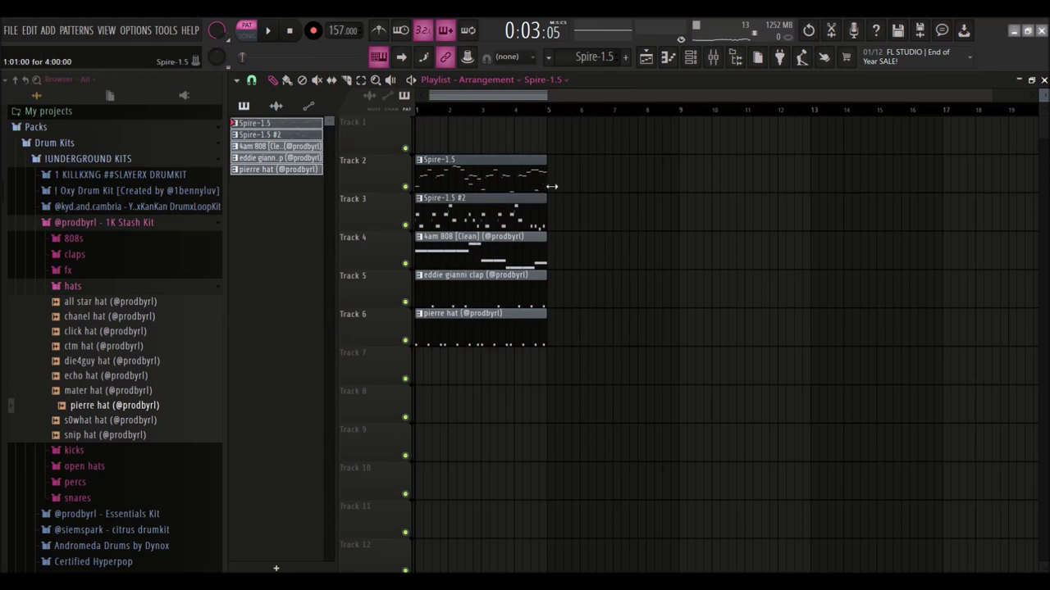
Step: Duplicate the four-bar clips on tracks 2 to 6 repeatedly to fill the arrangement through bar 40
key(ctrl+b)
key(ctrl+b)
key(ctrl+b)
key(ctrl+b)
key(ctrl+b)
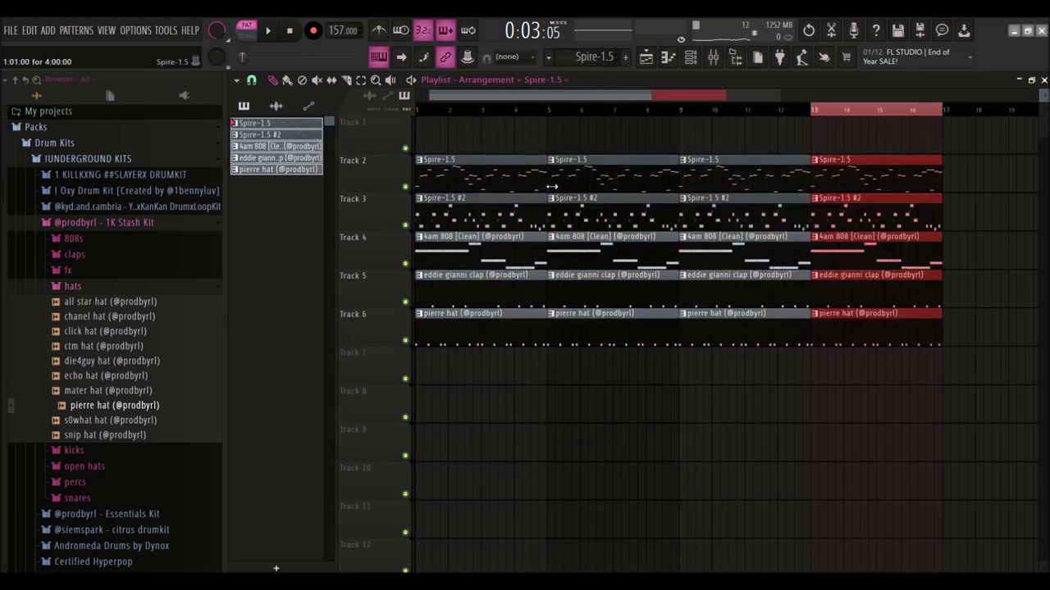
key(ctrl+b)
key(ctrl+b)
key(ctrl+b)
key(ctrl+b)
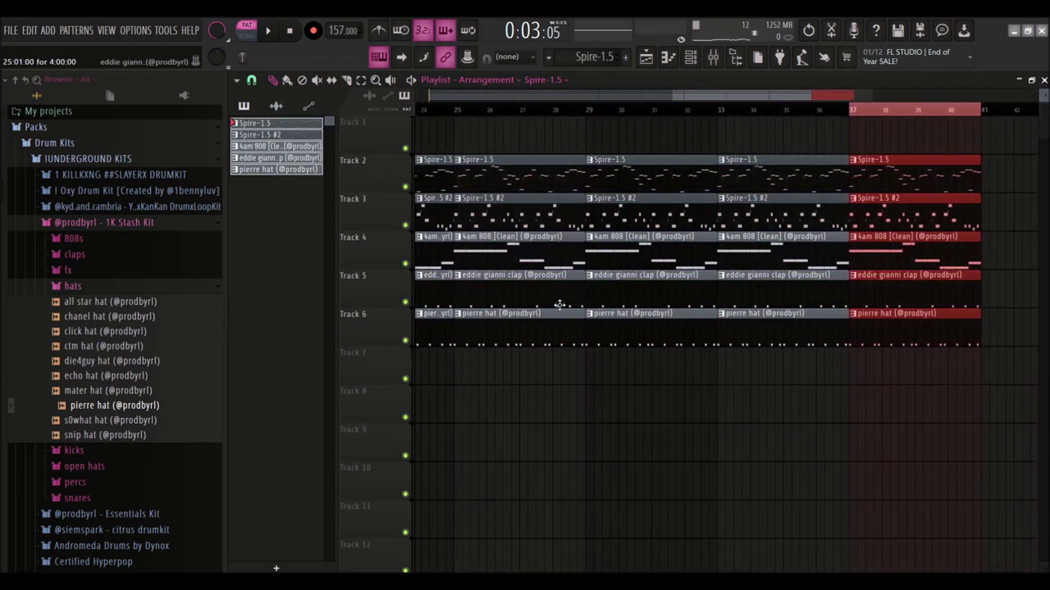
scroll(559, 305, down, 3)
Step: Delete the 808, clap and hat clips from bars 1 to 8 on tracks 4 to 6
drag(435, 222, 478, 347)
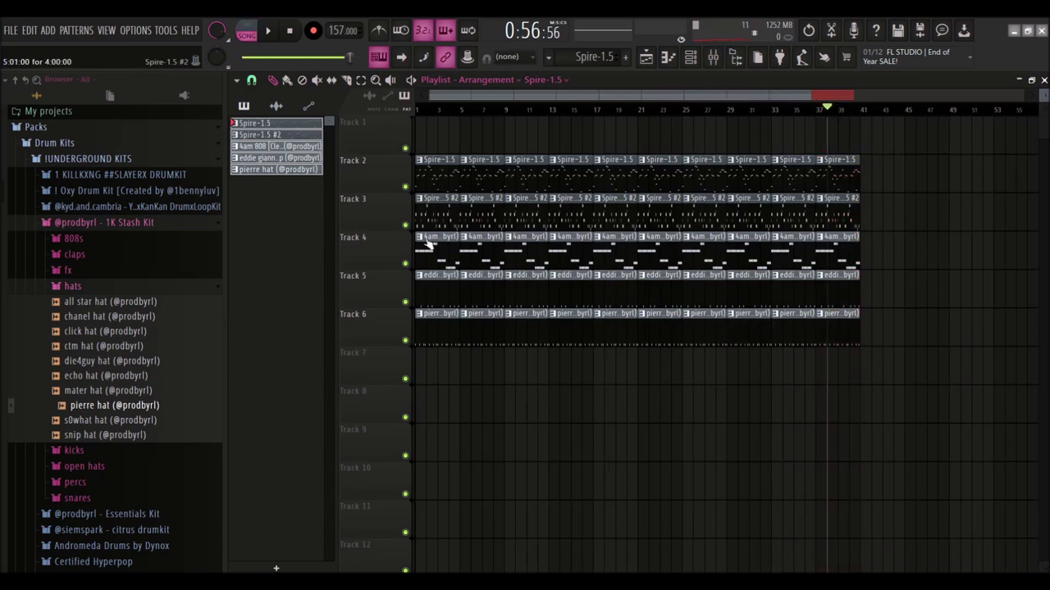
drag(424, 232, 505, 348)
key(Delete)
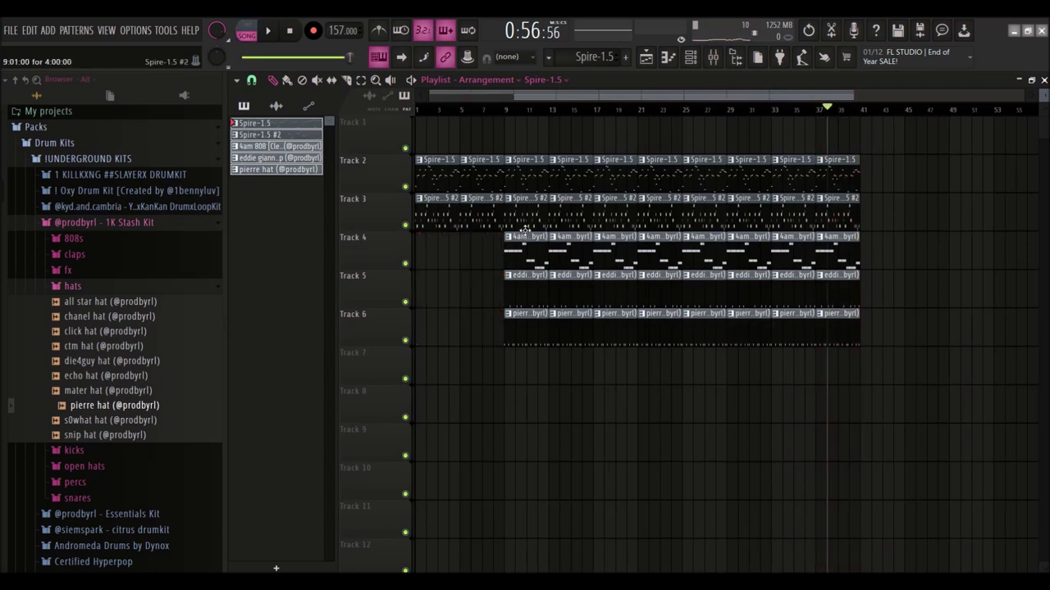
Step: Delete the Spire-1.5 #2 clips from bars 1 to 24 on track 3, and put the 808 clips back in bars 1 to 8
drag(443, 211, 484, 220)
key(Delete)
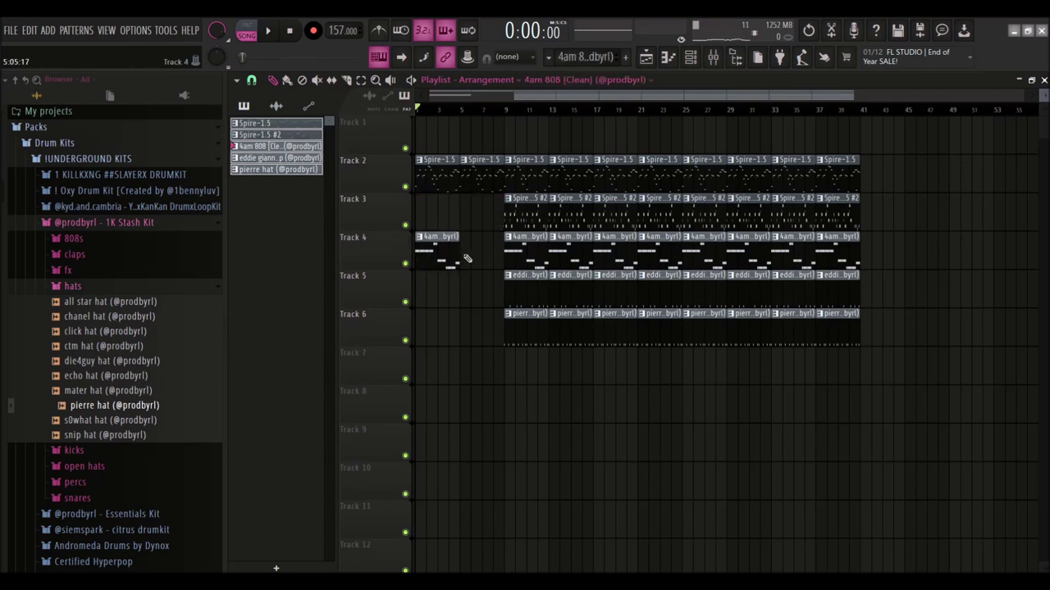
drag(632, 225, 680, 228)
key(Delete)
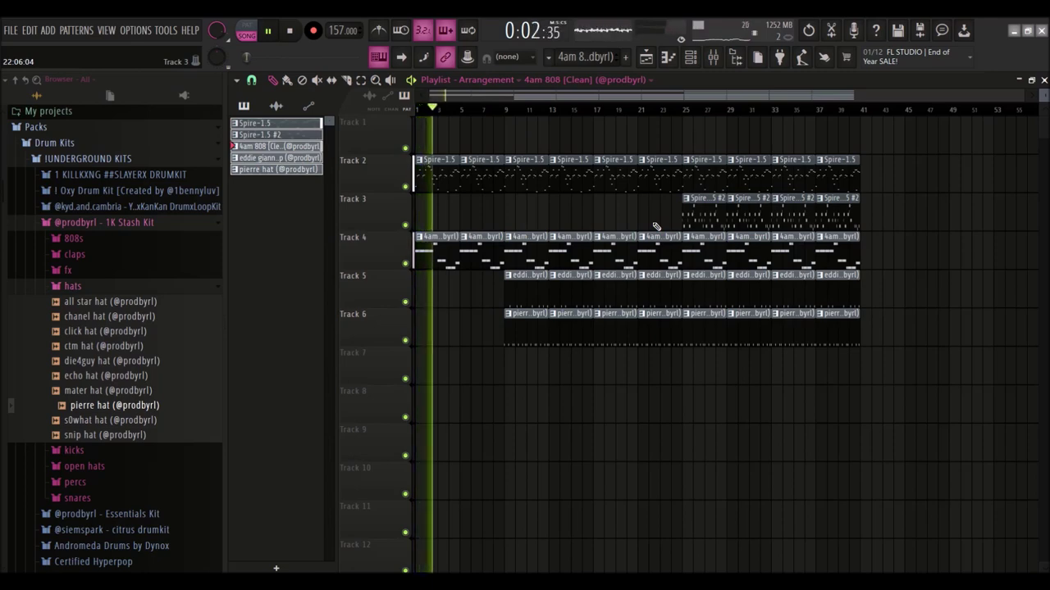
Step: Shorten the 808, clap and hat clips starting at bar 21 to 3 bars and 8 steps, leaving a gap before bar 25
scroll(652, 373, up, 4)
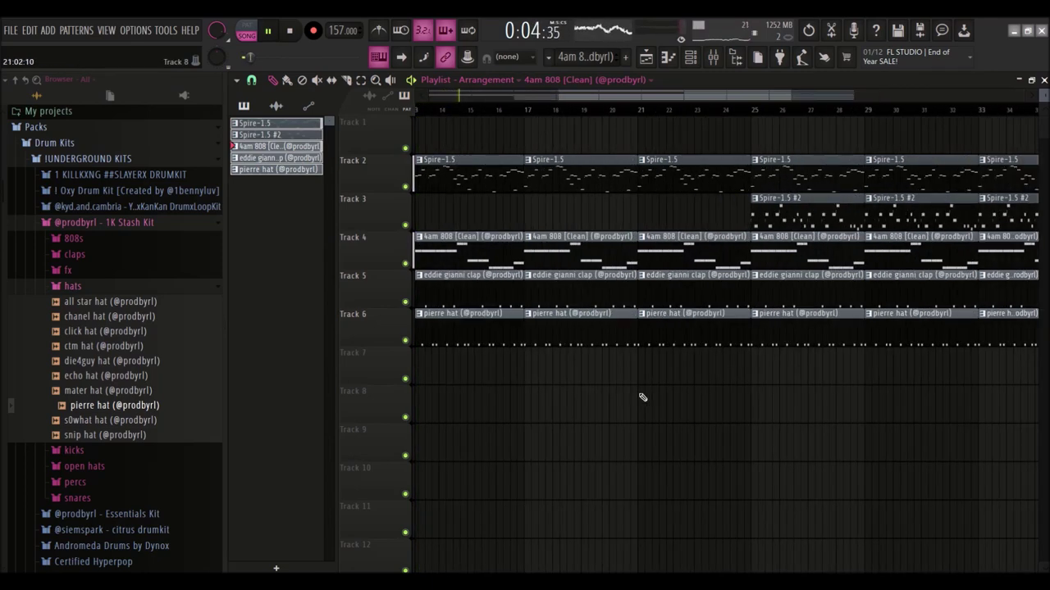
drag(740, 236, 747, 348)
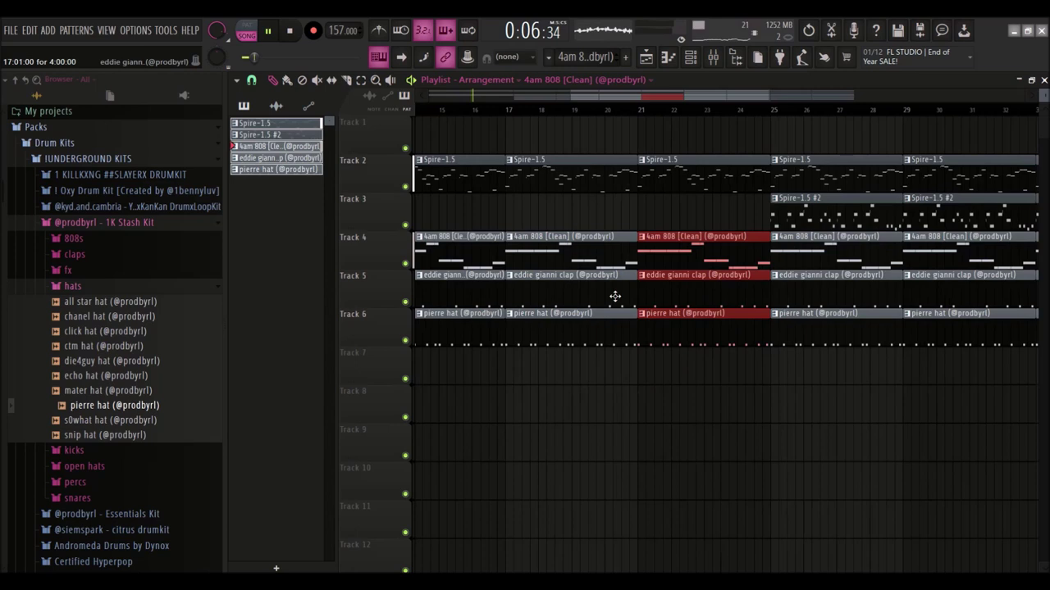
scroll(645, 300, up, 2)
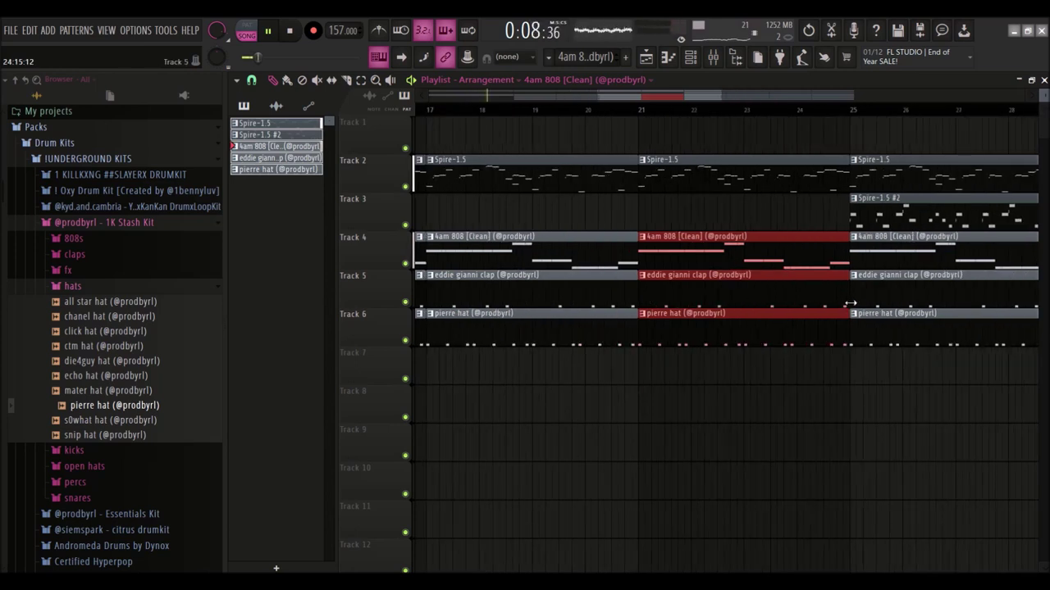
scroll(833, 293, up, 3)
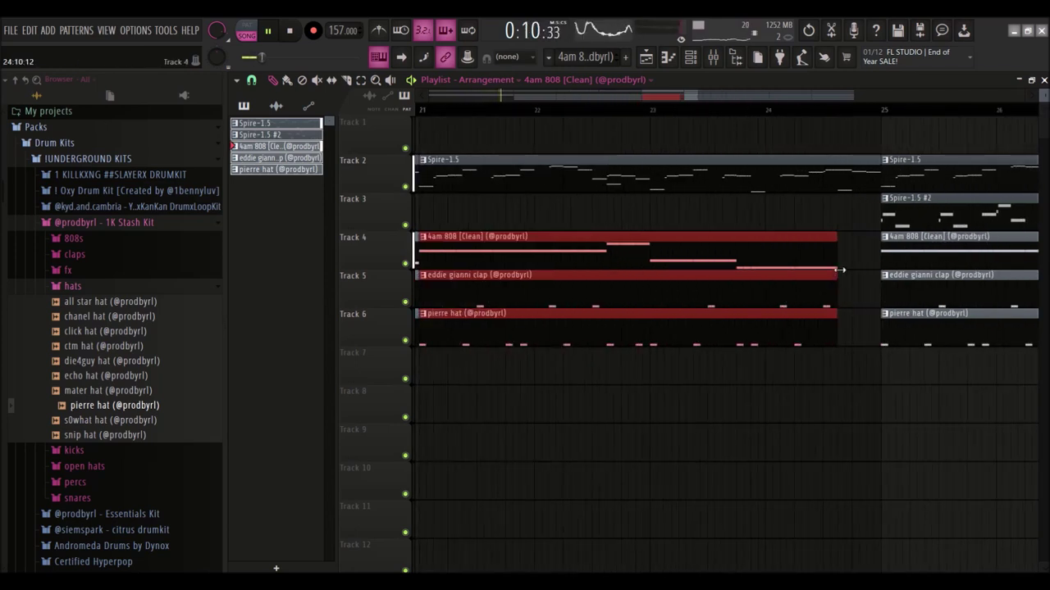
scroll(827, 268, down, 5)
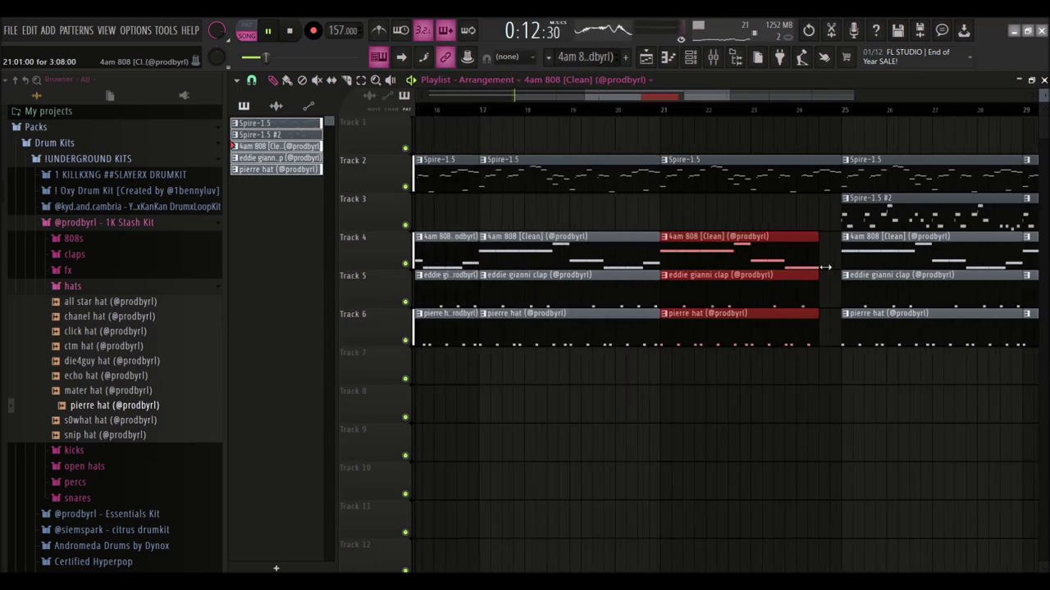
click(771, 138)
right_click(770, 138)
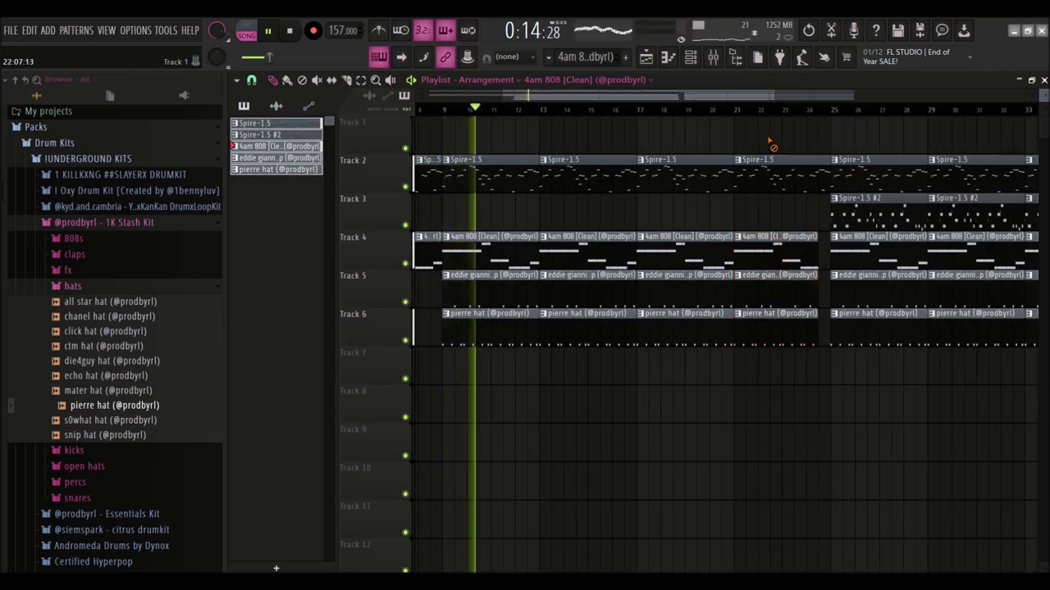
Step: Shorten the F#6 note in bar 4 of the Spire-1.5 melody, add a second short F#6 after it and return to the playlist
scroll(770, 141, down, 2)
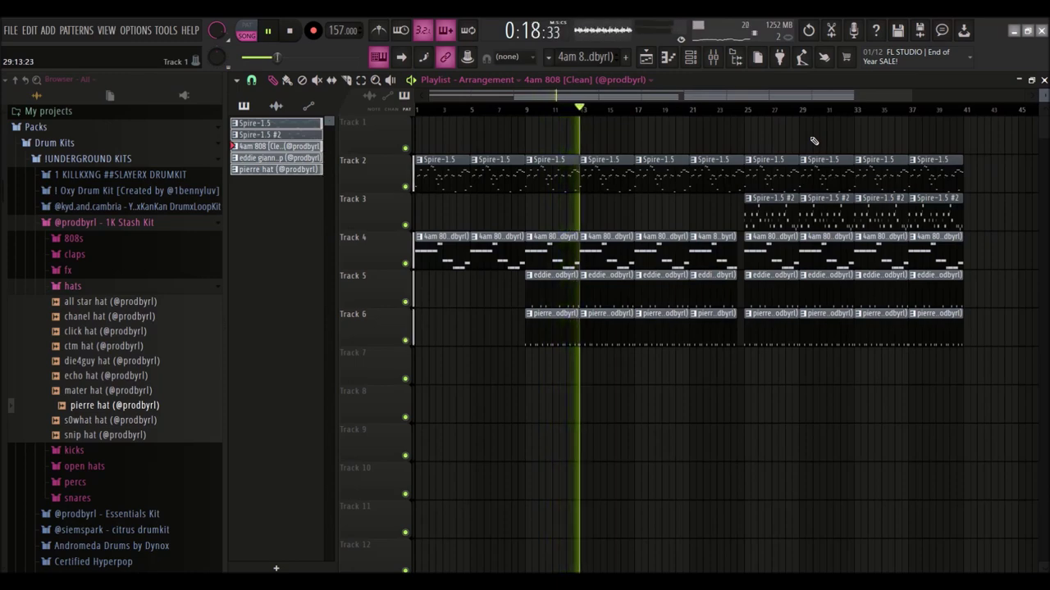
double_click(672, 164)
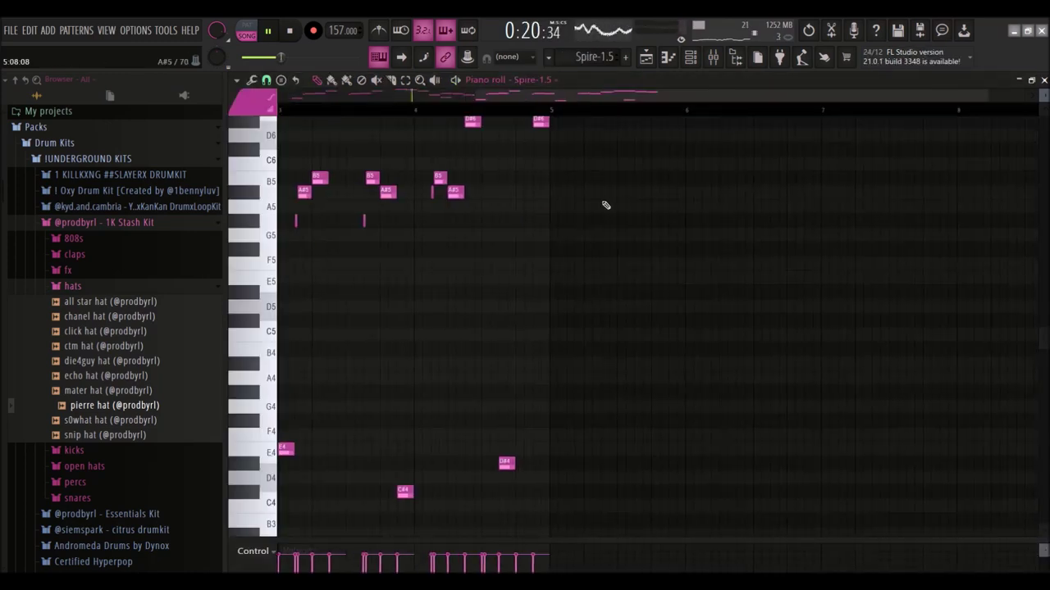
scroll(598, 207, up, 3)
drag(557, 187, 551, 188)
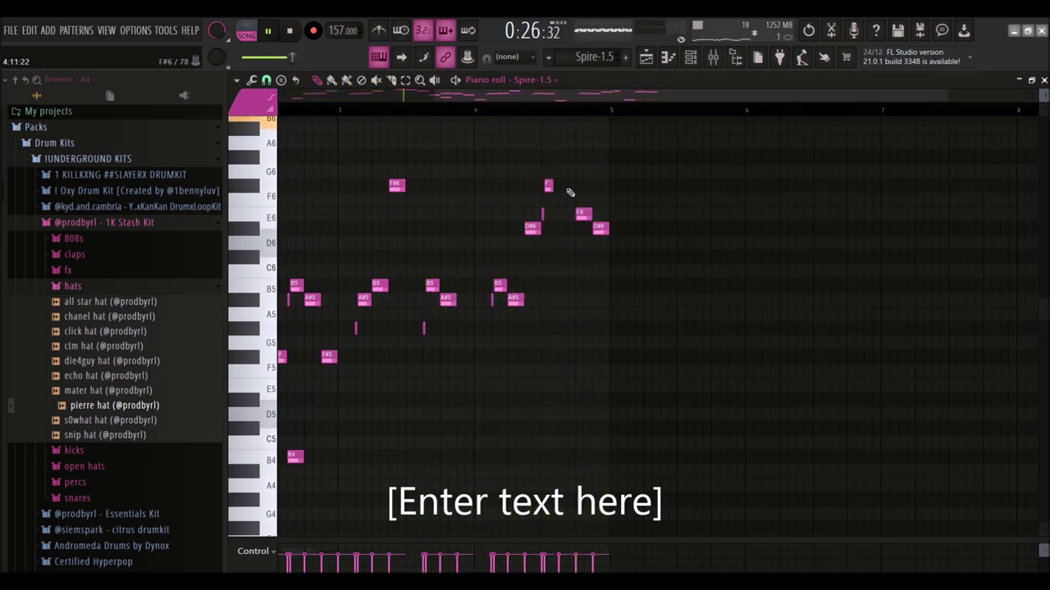
click(563, 186)
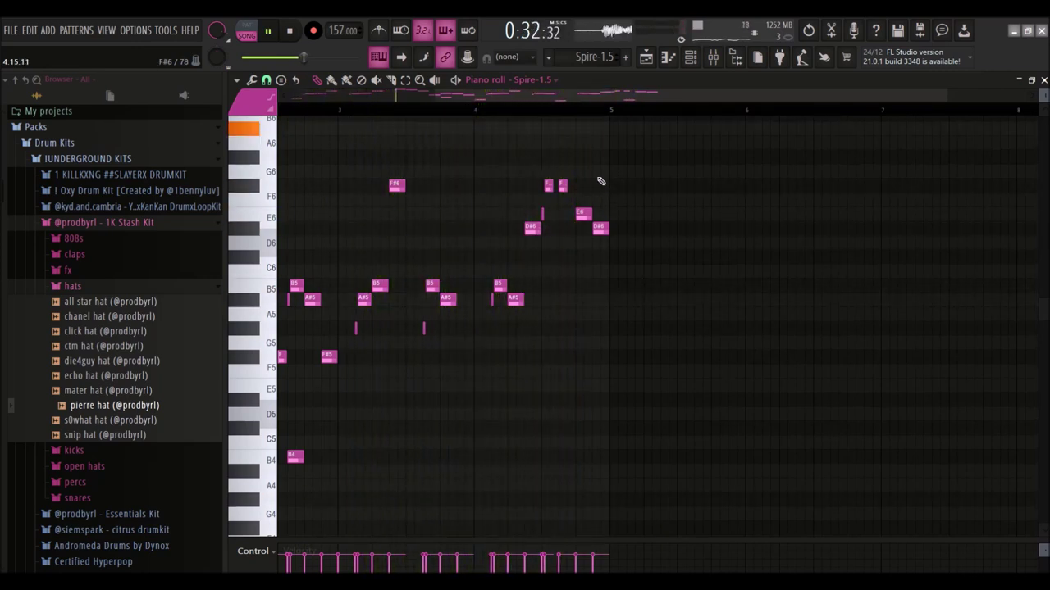
click(645, 58)
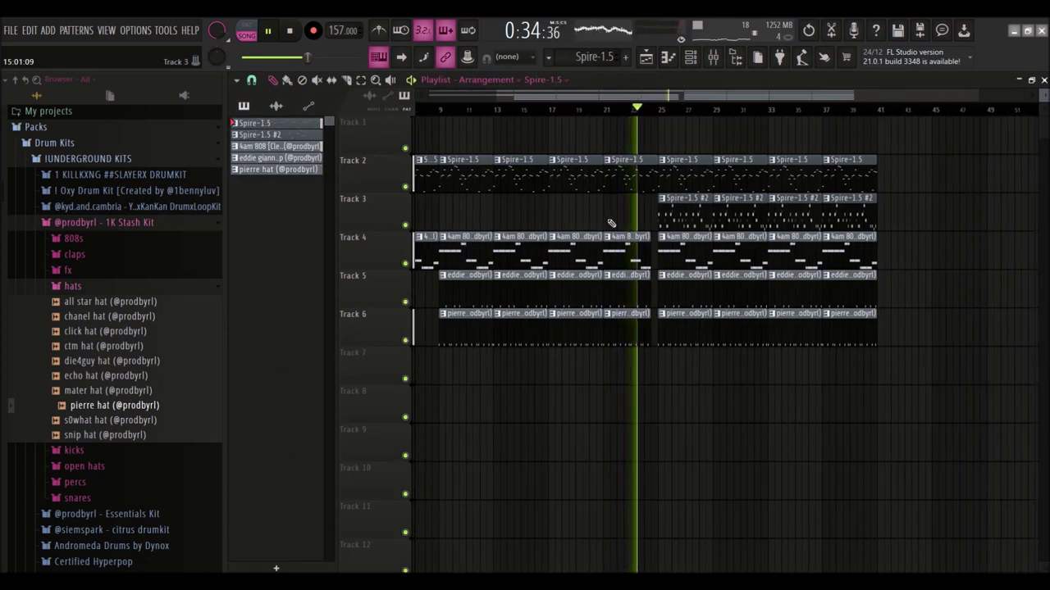